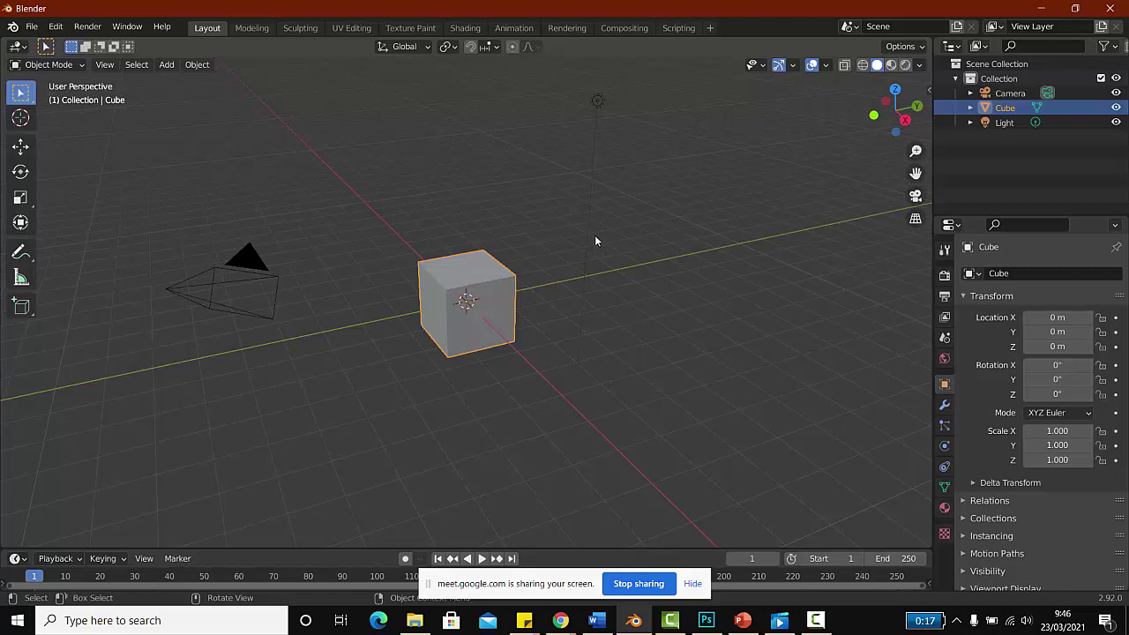
# Step: Scale the cube with the Scale tool into a flat slab of 2.499 × 4.789 × 0.551
pyautogui.click(595, 235)
pyautogui.click(464, 300)
pyautogui.scroll(2, 440, 323)
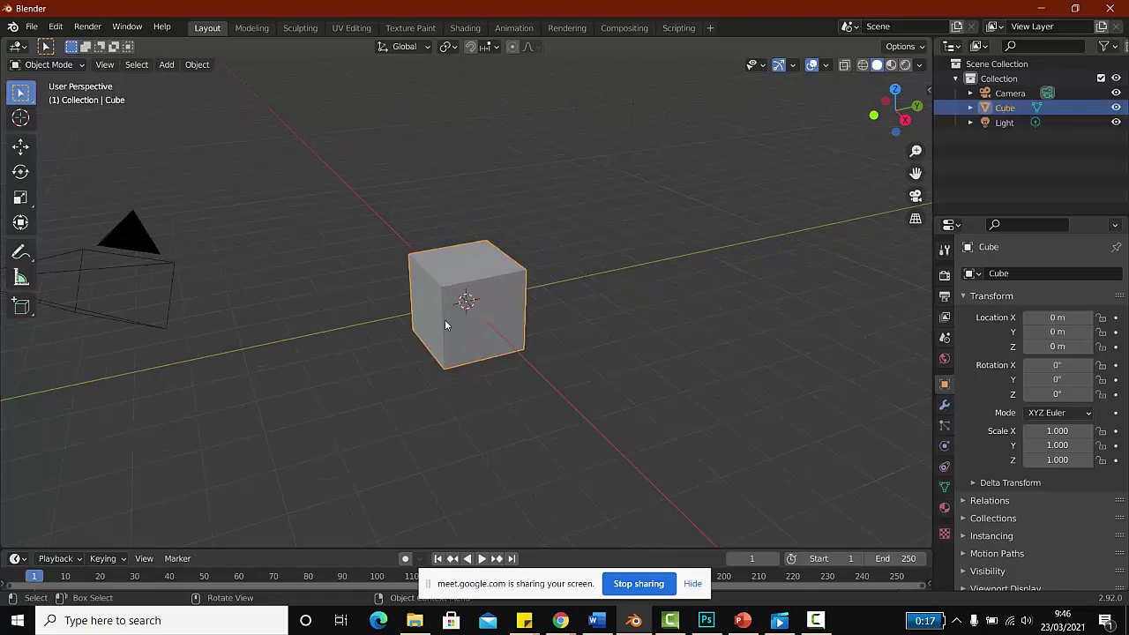
pyautogui.click(20, 198)
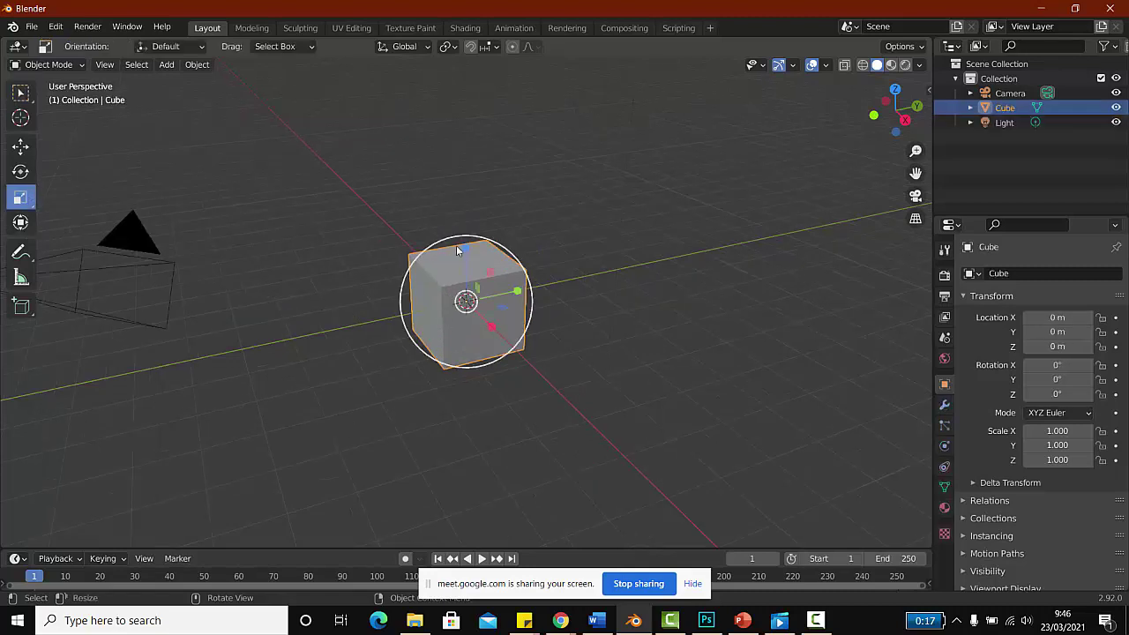
pyautogui.moveTo(466, 256)
pyautogui.mouseDown()
pyautogui.moveTo(463, 282)
pyautogui.moveTo(719, 279)
pyautogui.mouseUp()
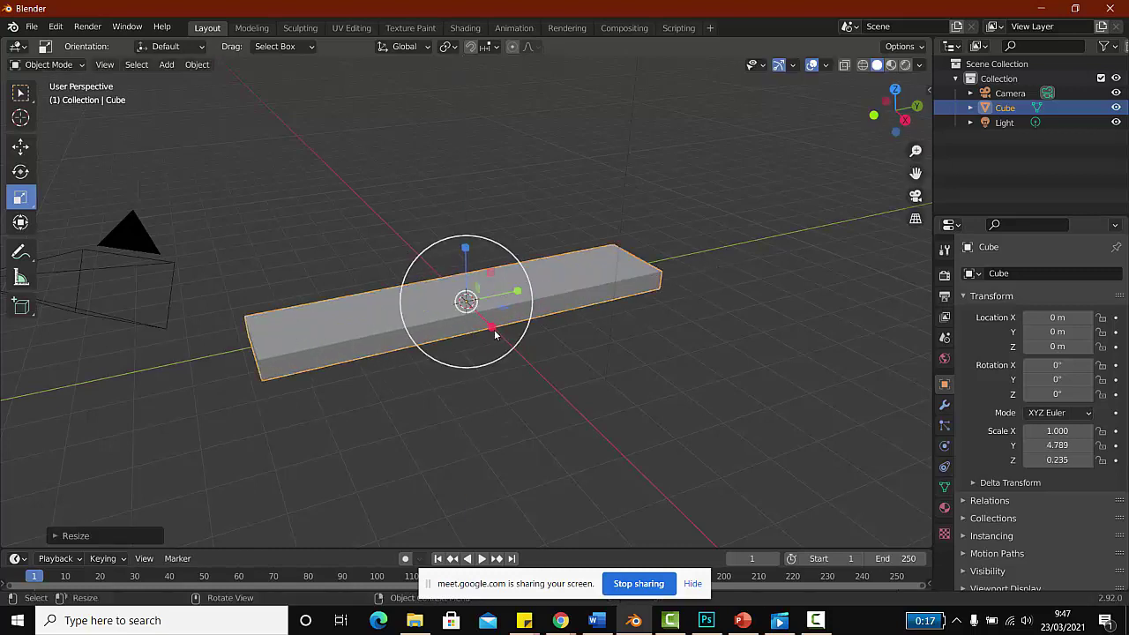
pyautogui.moveTo(492, 328); pyautogui.dragTo(541, 360)
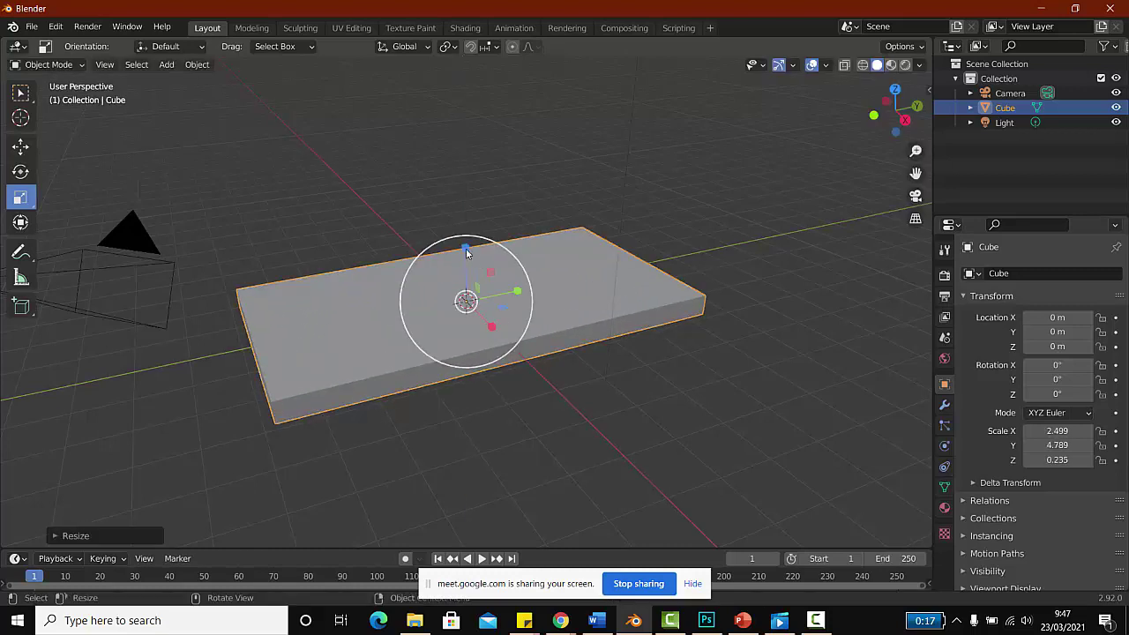
pyautogui.moveTo(465, 250); pyautogui.dragTo(465, 179)
pyautogui.click(424, 175)
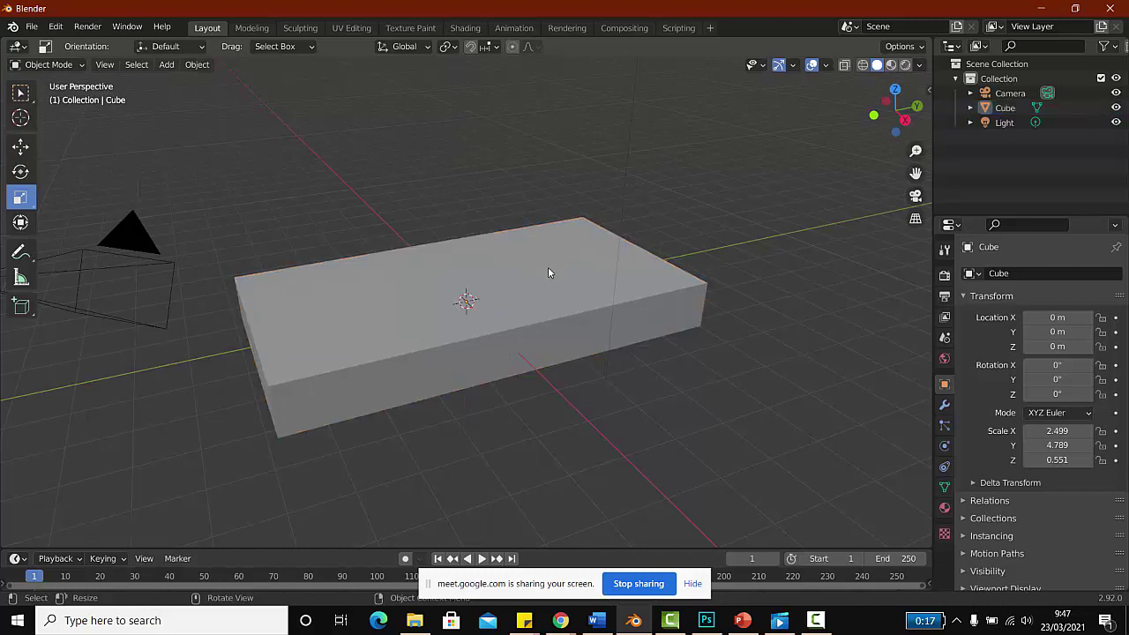
# Step: Reselect the slab and switch to the UV Editing workspace to see its unwrapped layout
pyautogui.moveTo(548, 267)
pyautogui.mouseDown(button='middle')
pyautogui.moveTo(306, 321)
pyautogui.moveTo(355, 359)
pyautogui.mouseUp(button='middle')
pyautogui.scroll(3, 355, 362)
pyautogui.click(372, 315)
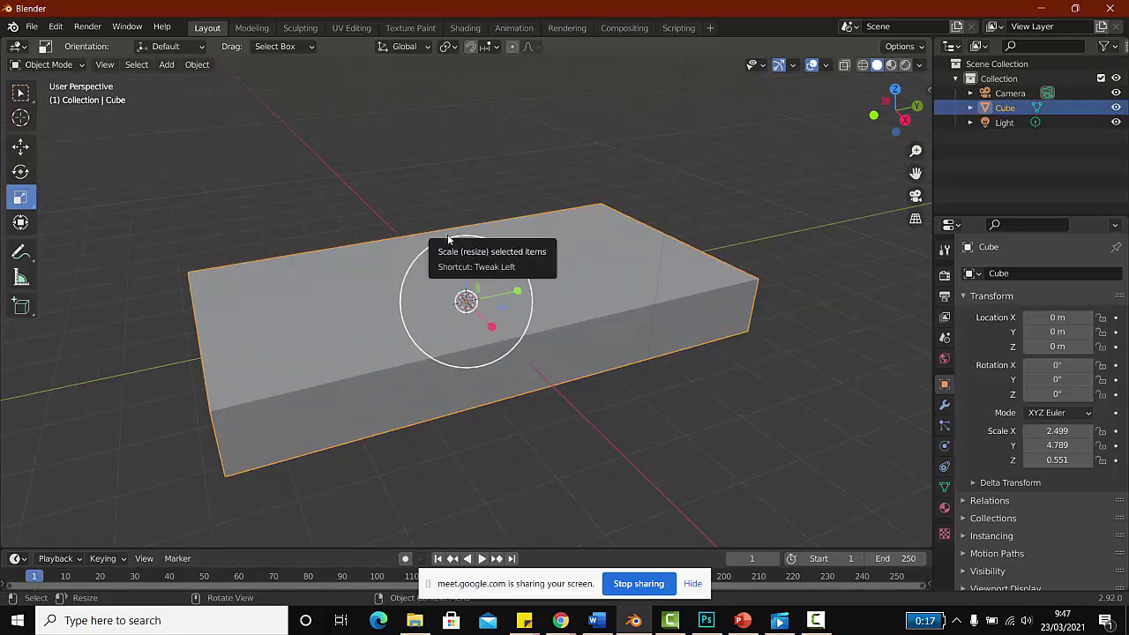
pyautogui.scroll(-2, 395, 321)
pyautogui.scroll(1, 395, 320)
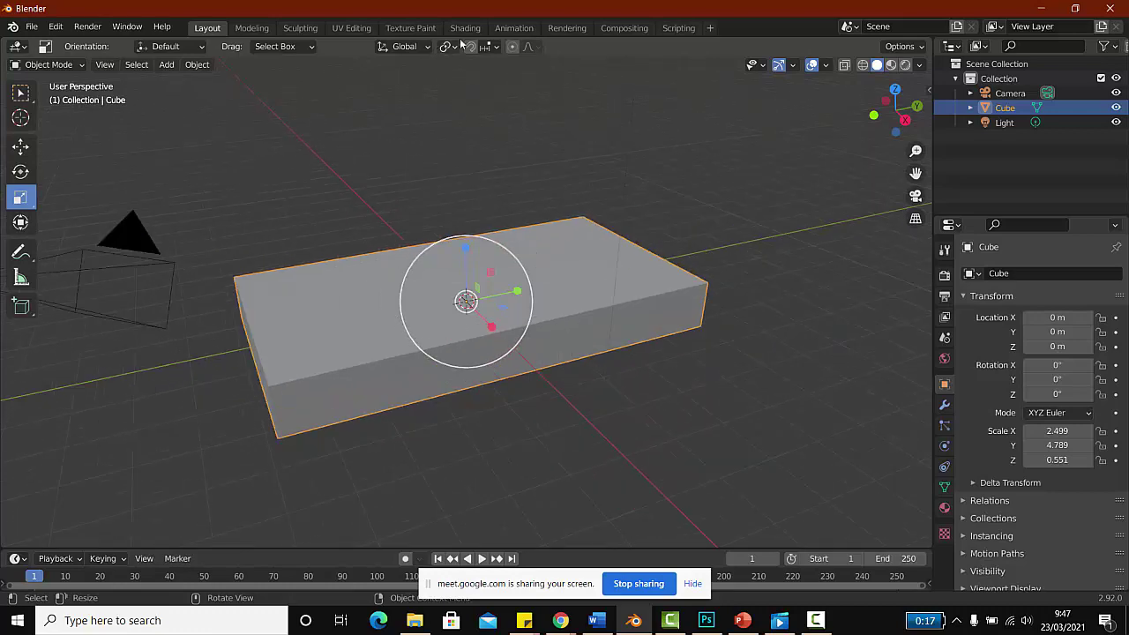
pyautogui.click(352, 27)
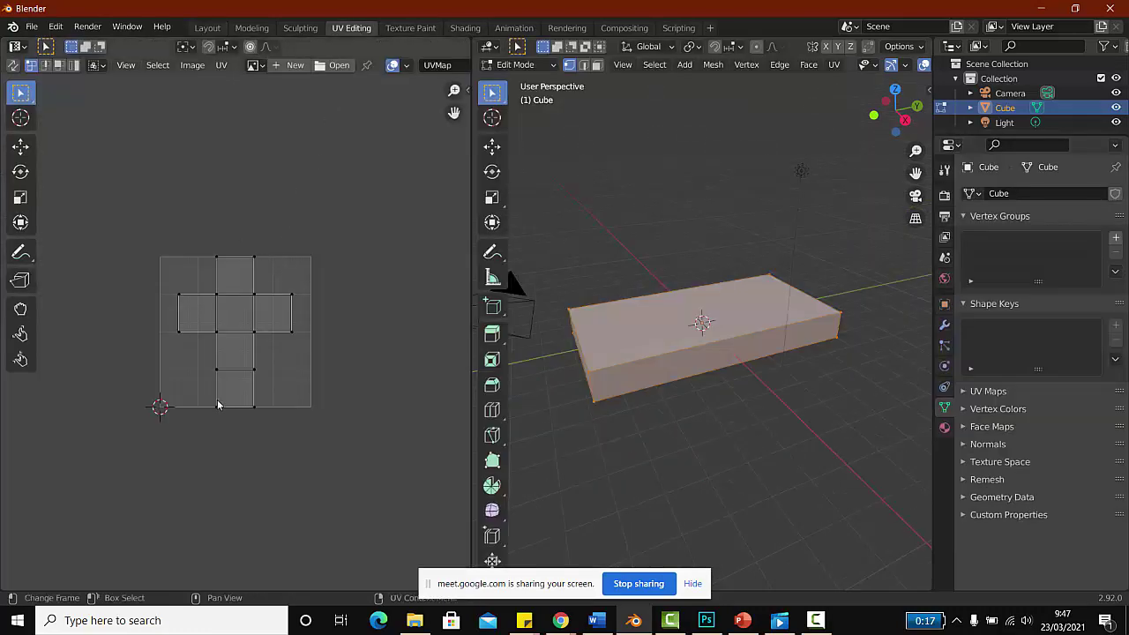
# Step: Zoom the UV editor and put the slab back into Object Mode
pyautogui.scroll(3, 221, 368)
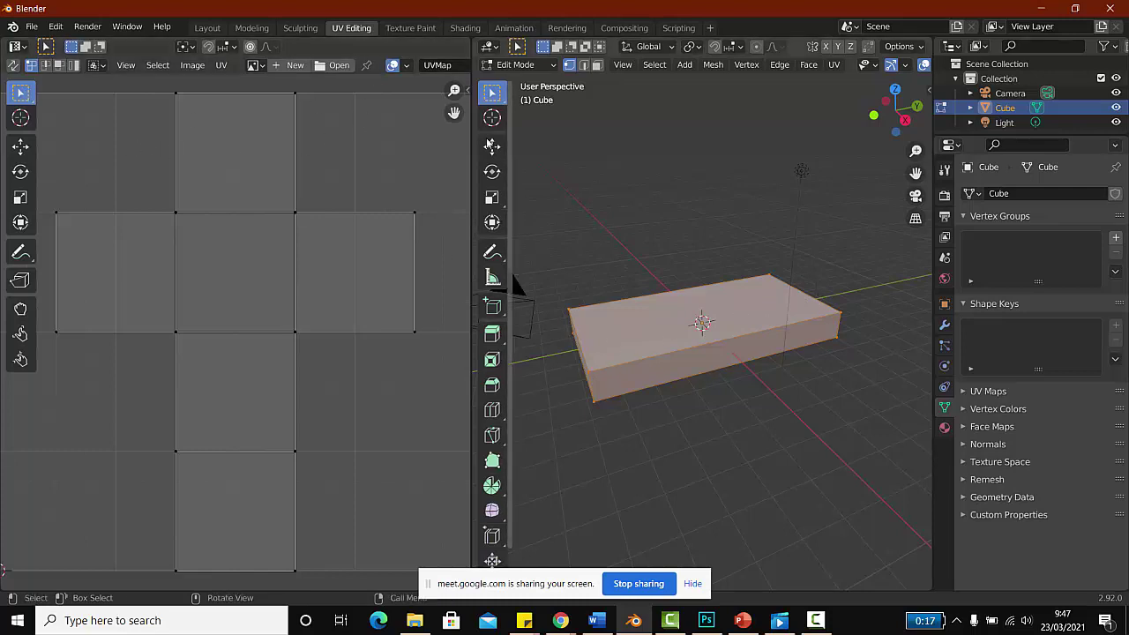
pyautogui.click(524, 69)
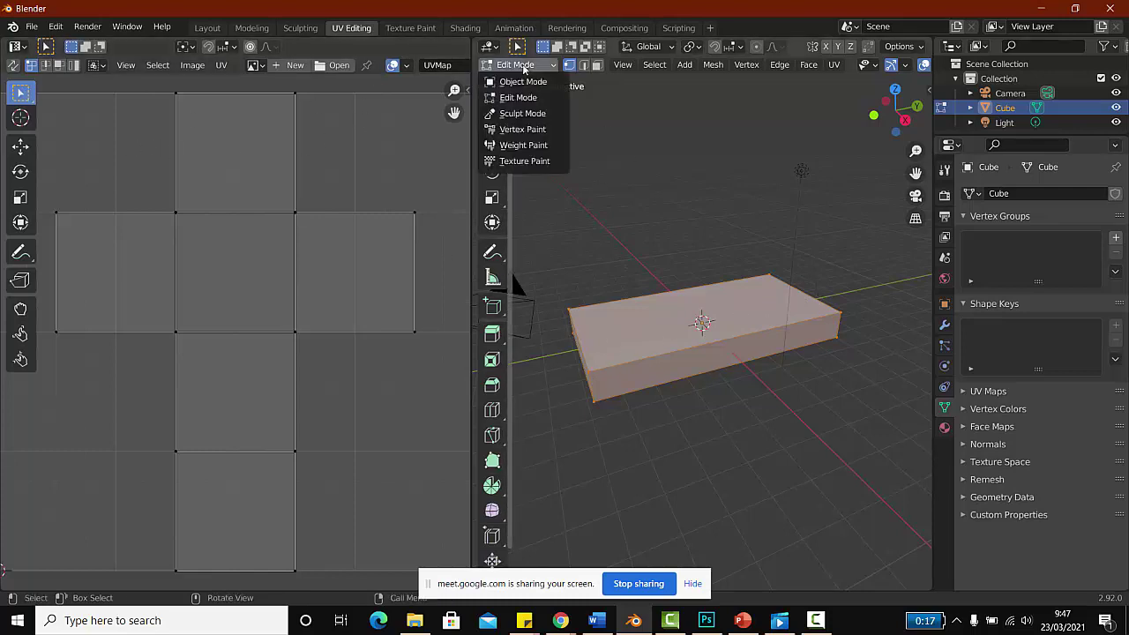
pyautogui.click(520, 81)
# Step: Make the slab the only selected object, passing through Modeling and back to UV Editing
pyautogui.click(667, 239)
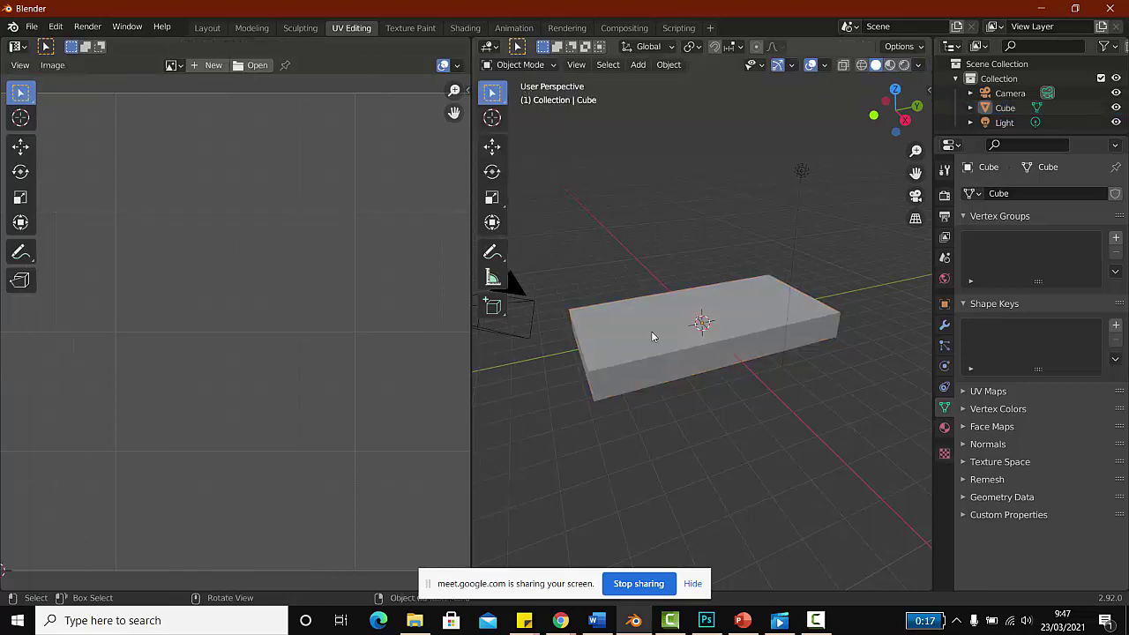
pyautogui.click(649, 319)
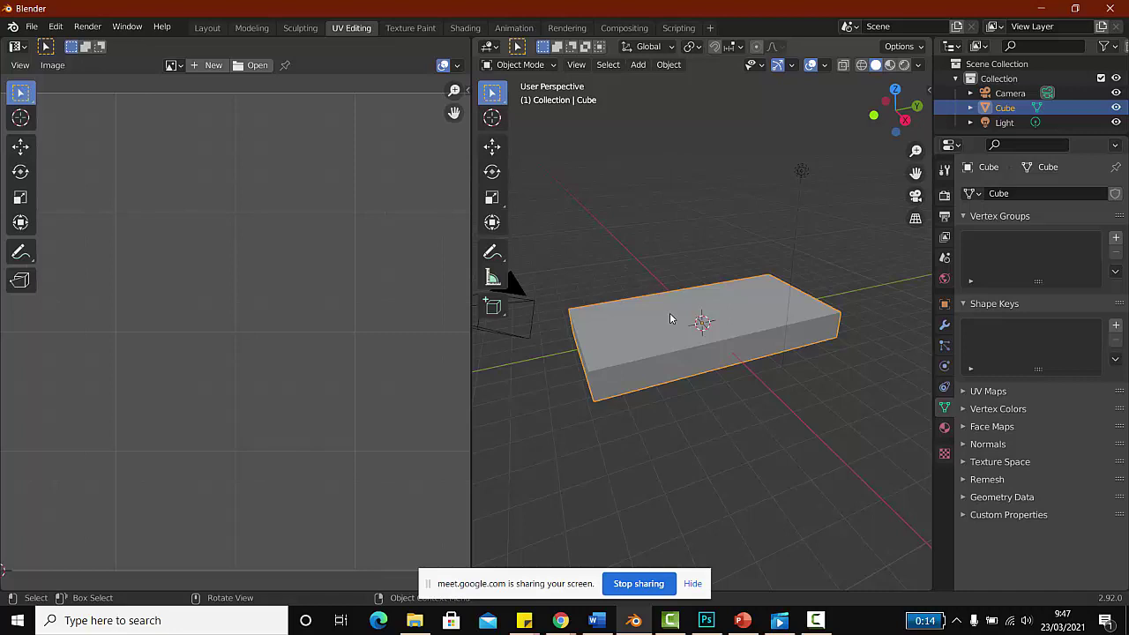
pyautogui.press('a')
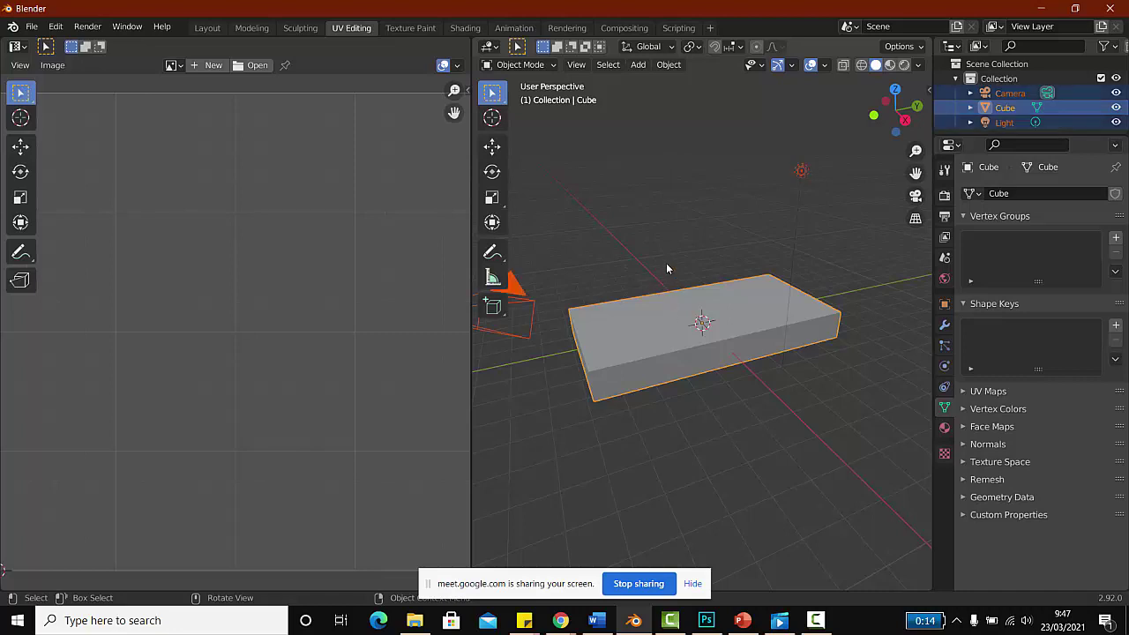
pyautogui.click(666, 264)
pyautogui.click(681, 333)
pyautogui.scroll(2, 680, 333)
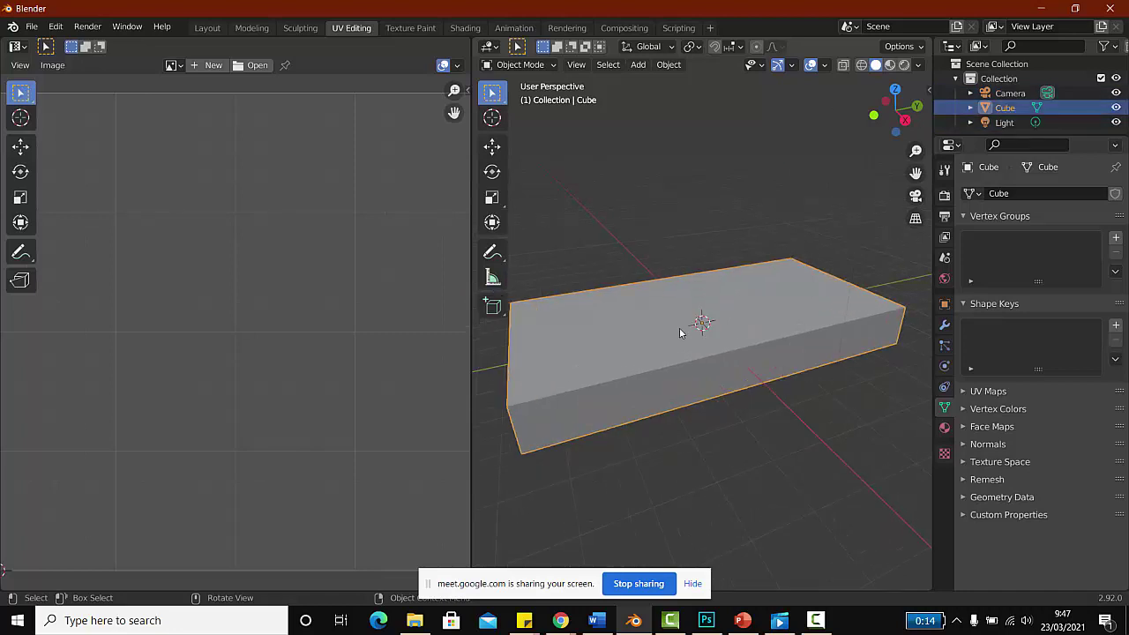
pyautogui.press('a')
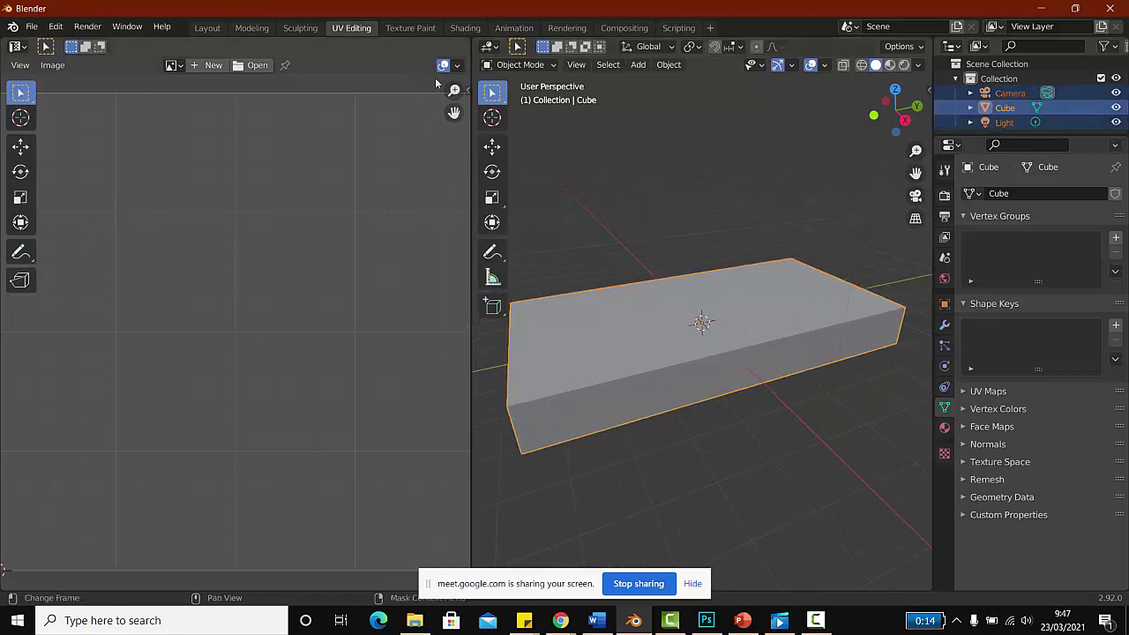
pyautogui.click(247, 29)
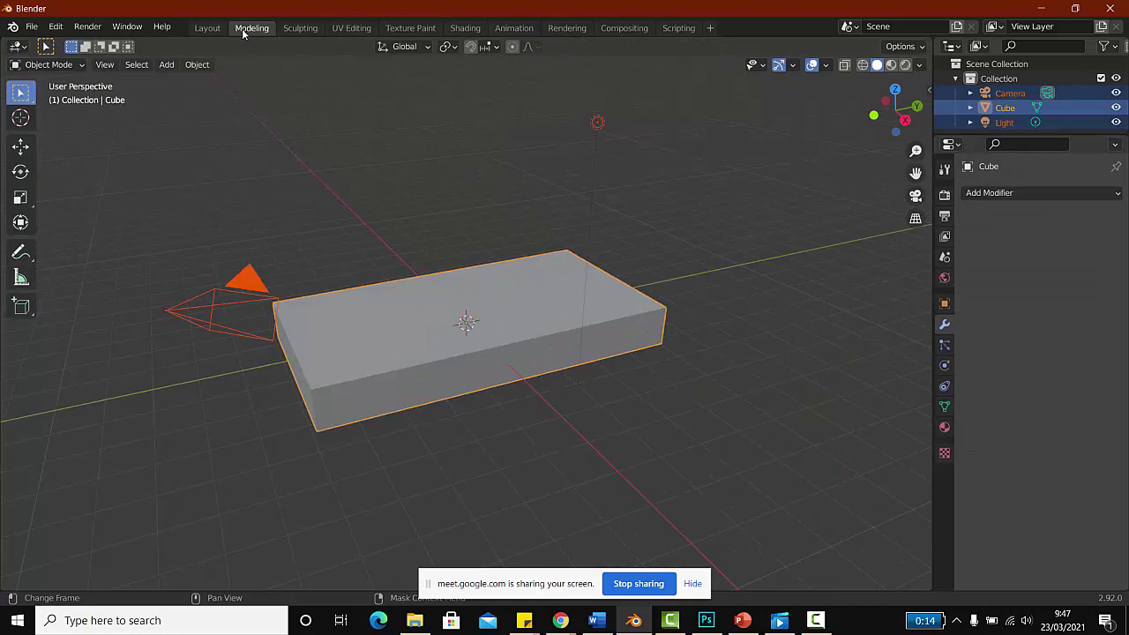
pyautogui.click(409, 217)
pyautogui.click(451, 337)
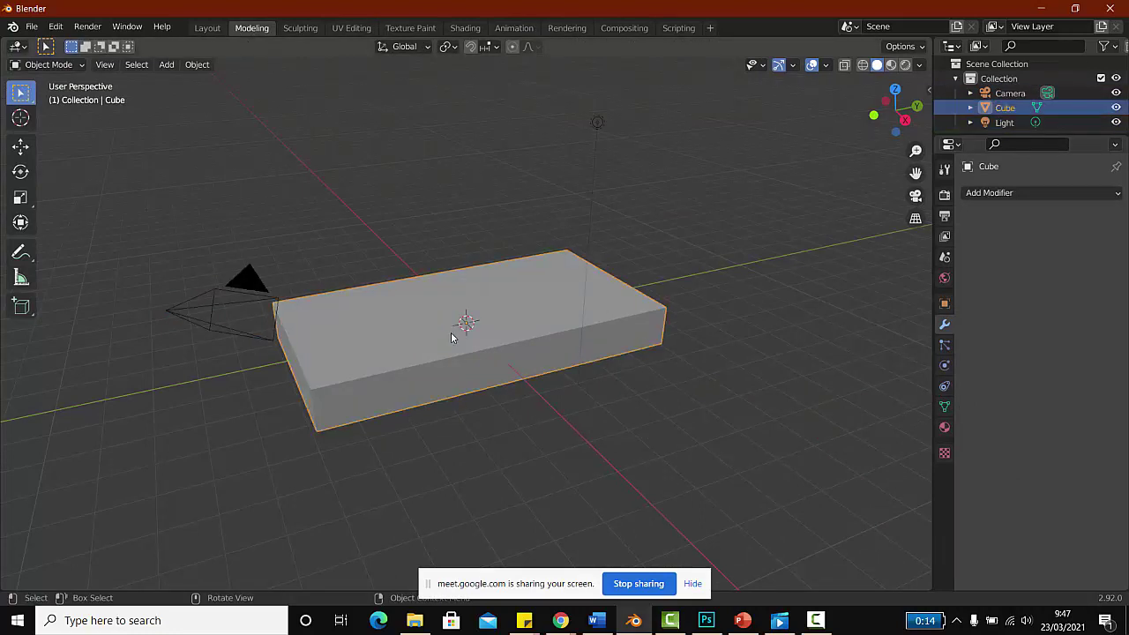
pyautogui.click(351, 27)
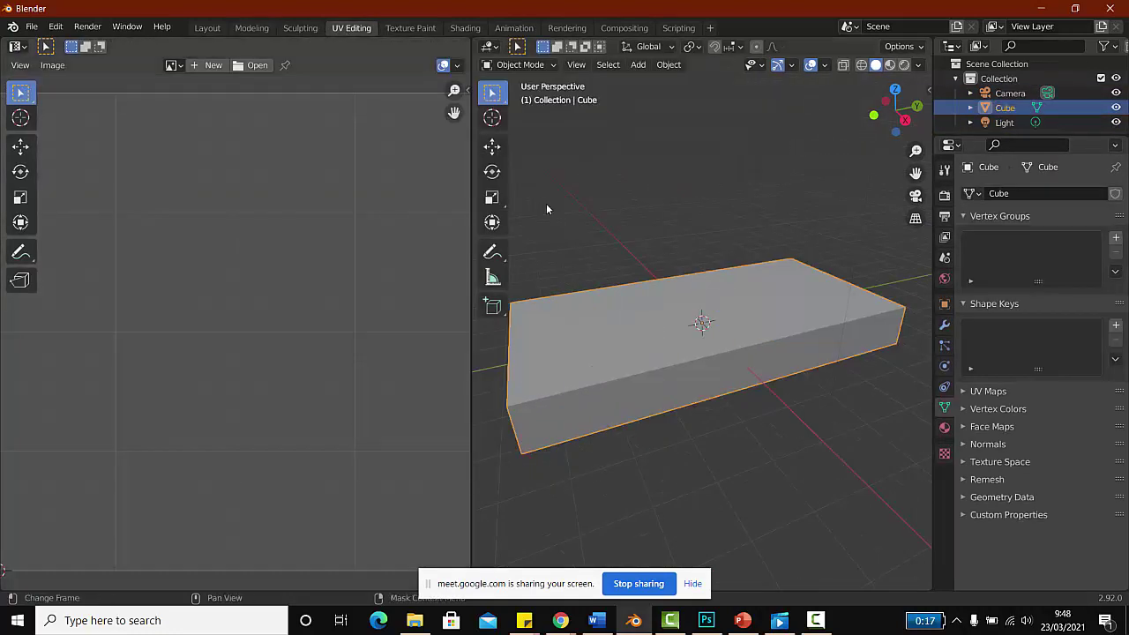
pyautogui.scroll(-4, 602, 317)
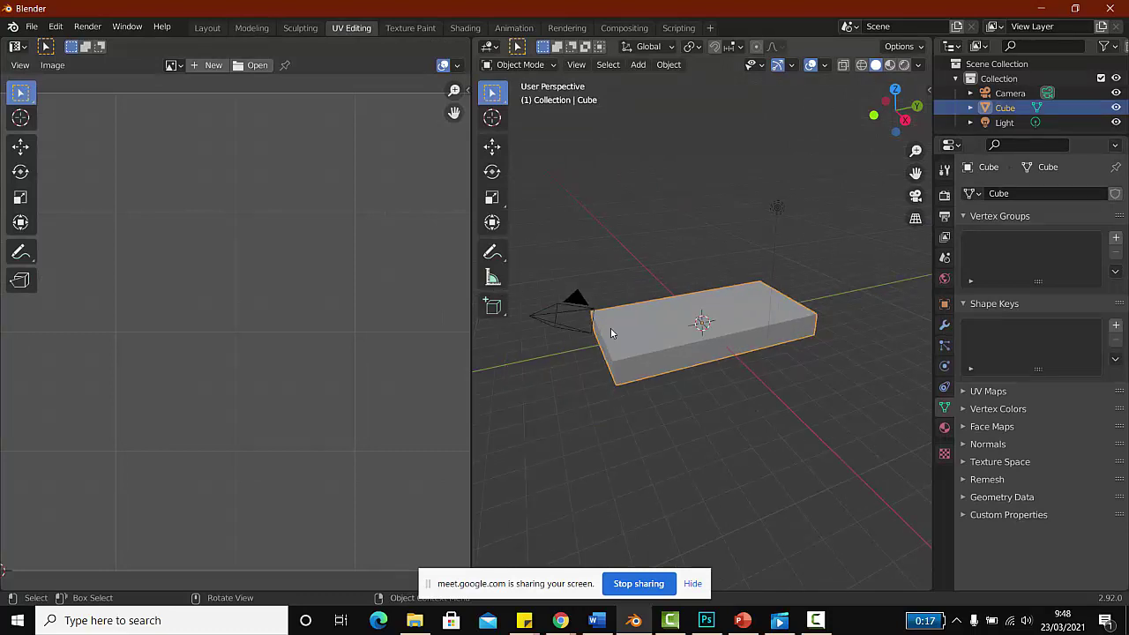
# Step: Bring up the Ctrl+A Apply transform menu for the slab, undoing an accidental resize
pyautogui.hotkey('ctrl', 'a')
pyautogui.hotkey('ctrl', 'z')
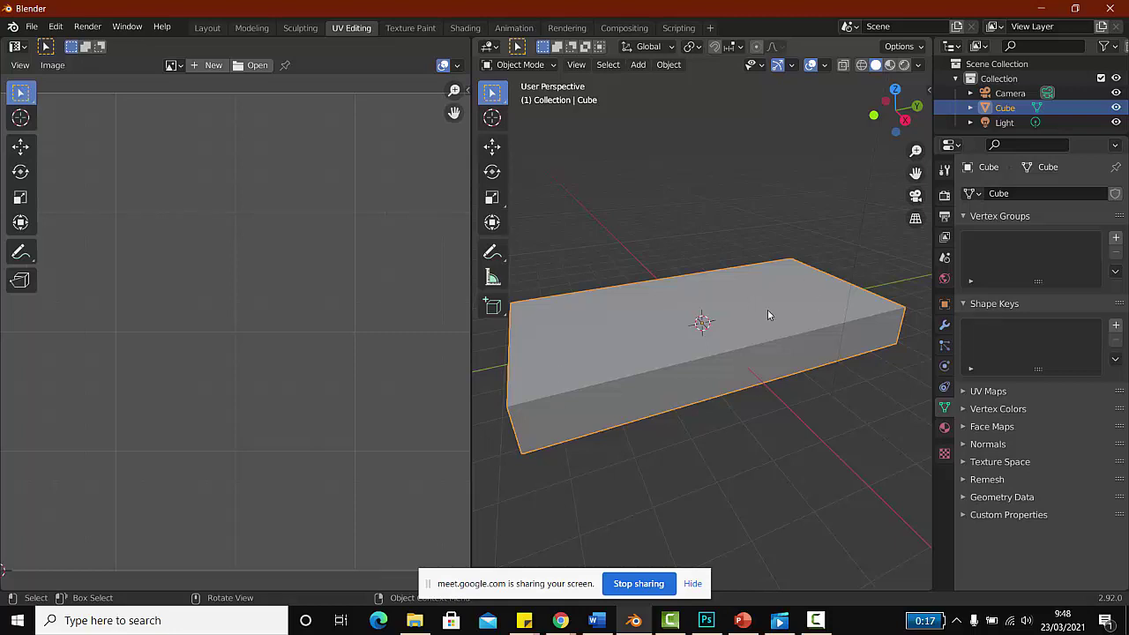
pyautogui.hotkey('ctrl', 'z')
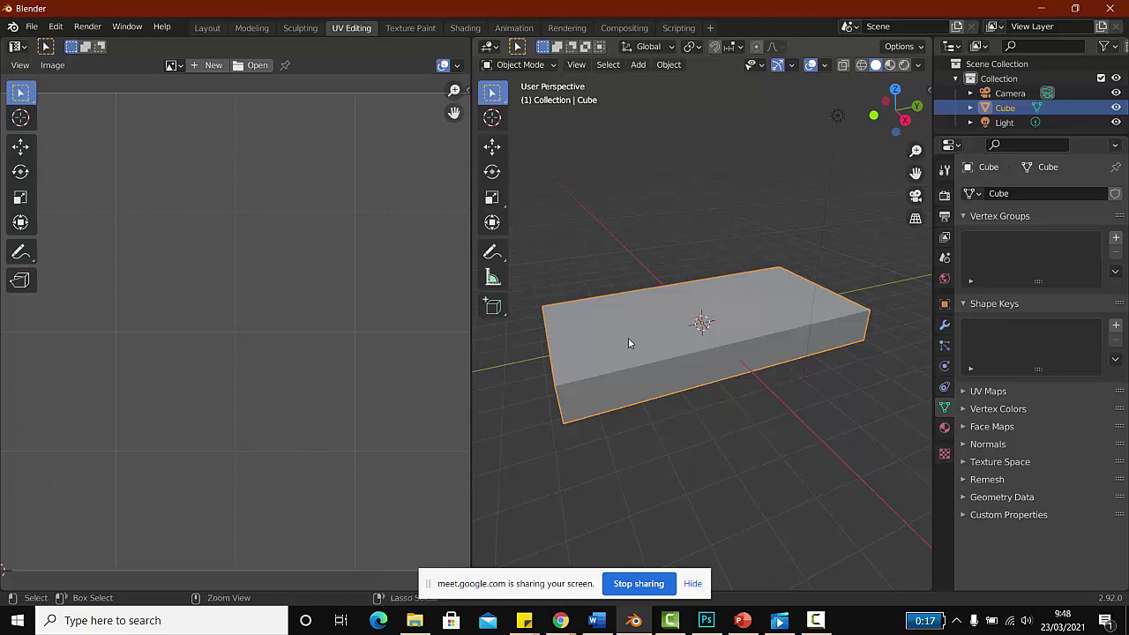
pyautogui.hotkey('ctrl', 'a')
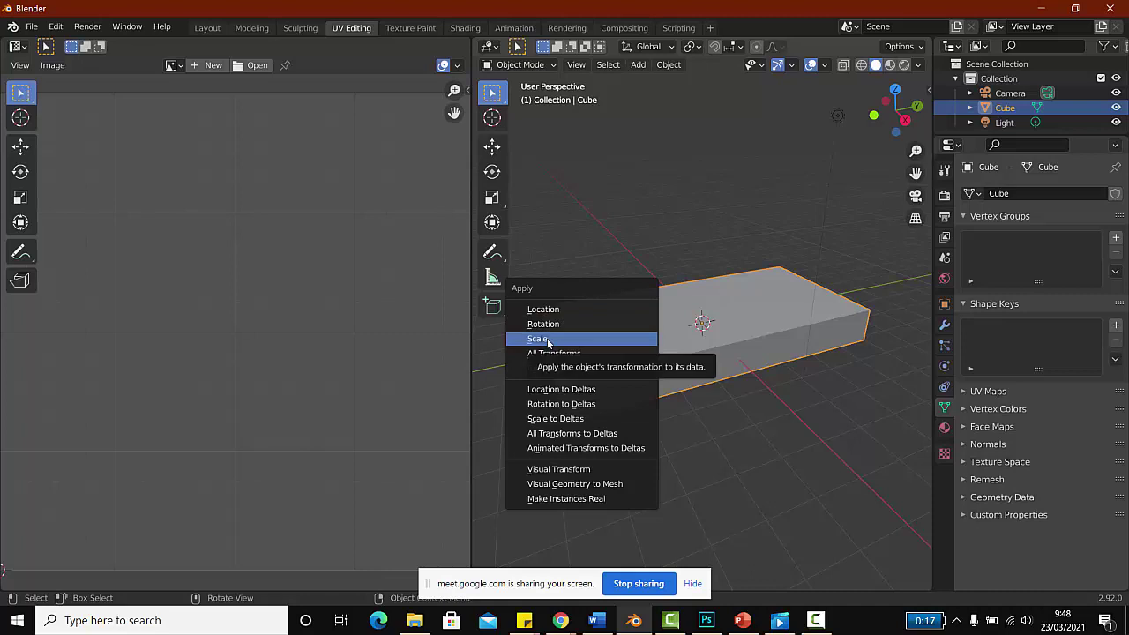
# Step: Apply the slab's scale and switch it into Edit Mode
pyautogui.click(540, 338)
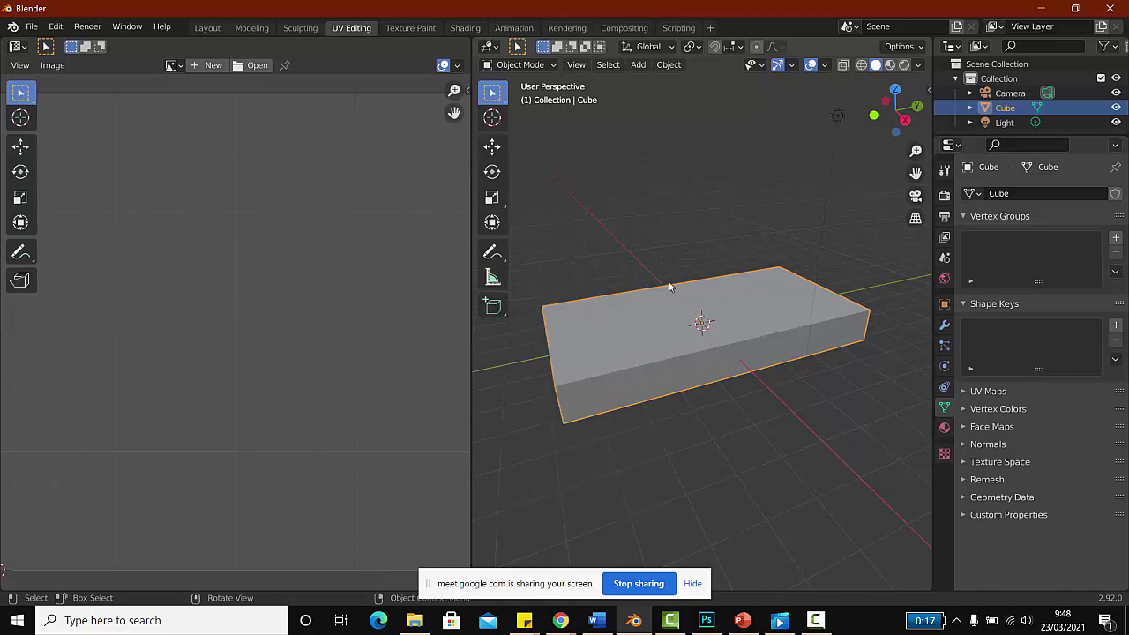
pyautogui.click(661, 280)
pyautogui.click(663, 321)
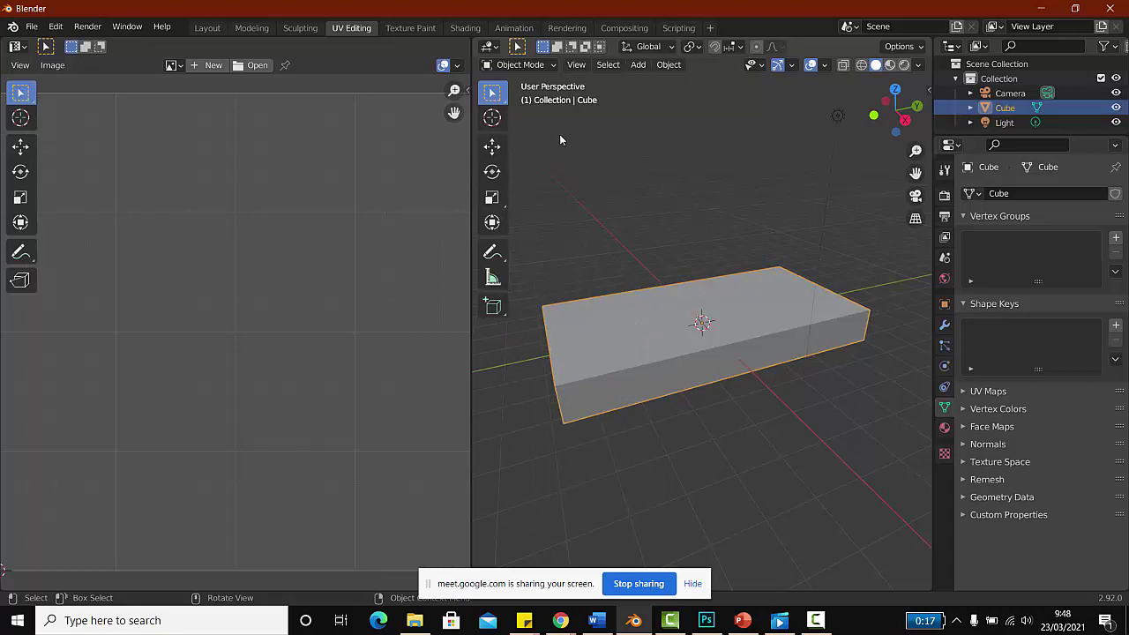
pyautogui.click(553, 65)
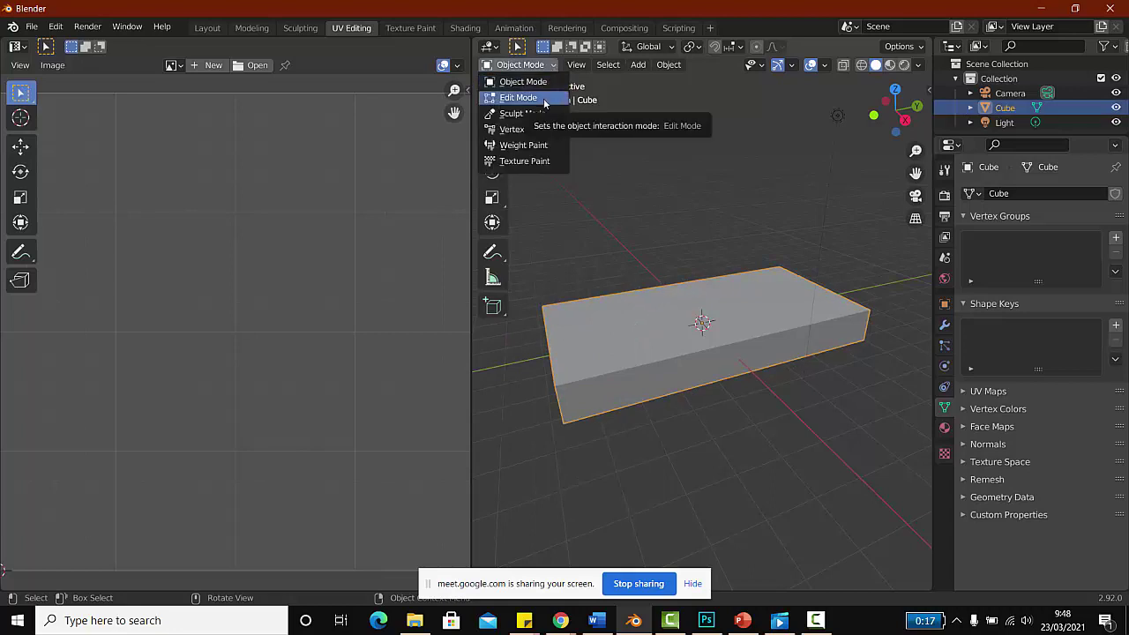
pyautogui.click(534, 97)
pyautogui.scroll(3, 621, 338)
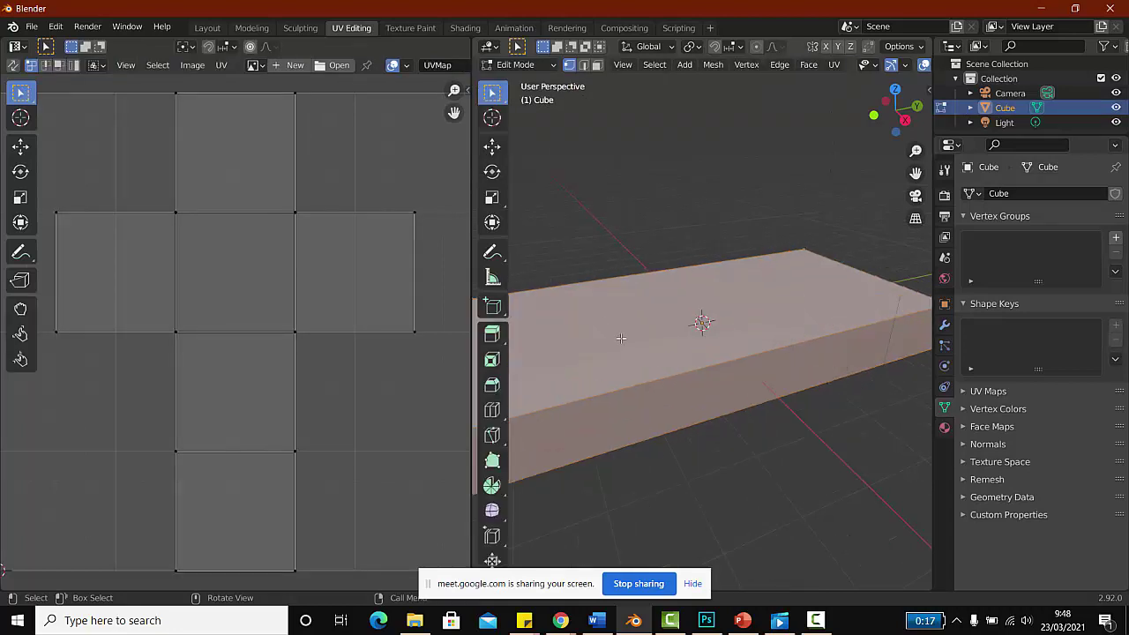
pyautogui.scroll(-4, 621, 338)
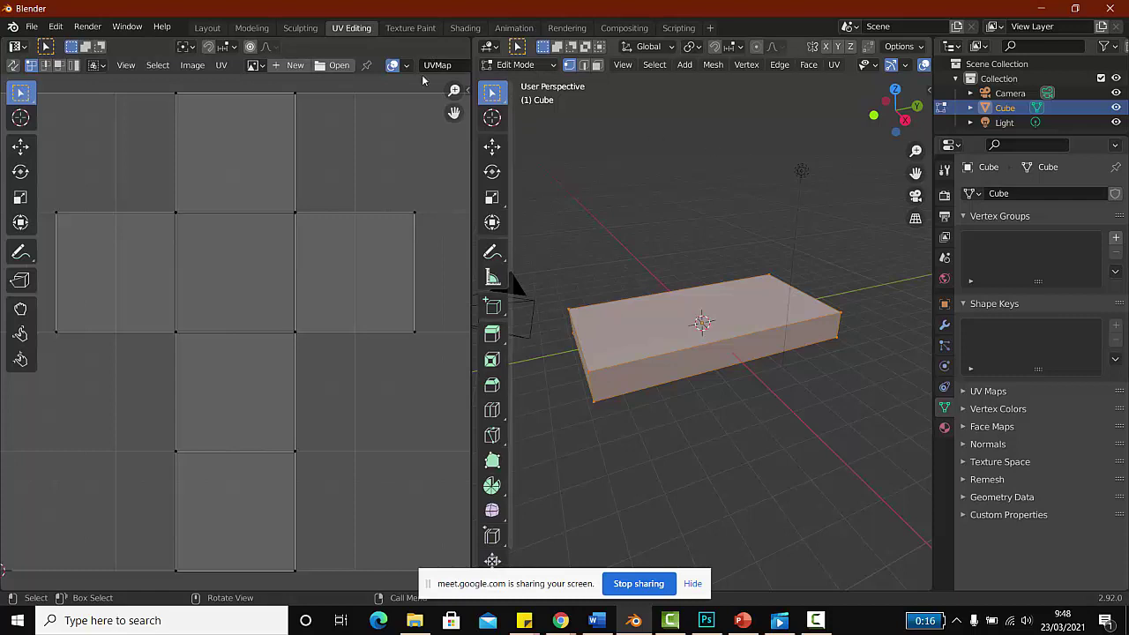
# Step: In edge select, select the slab's front top, front vertical and bottom front edges
pyautogui.click(583, 65)
pyautogui.click(640, 246)
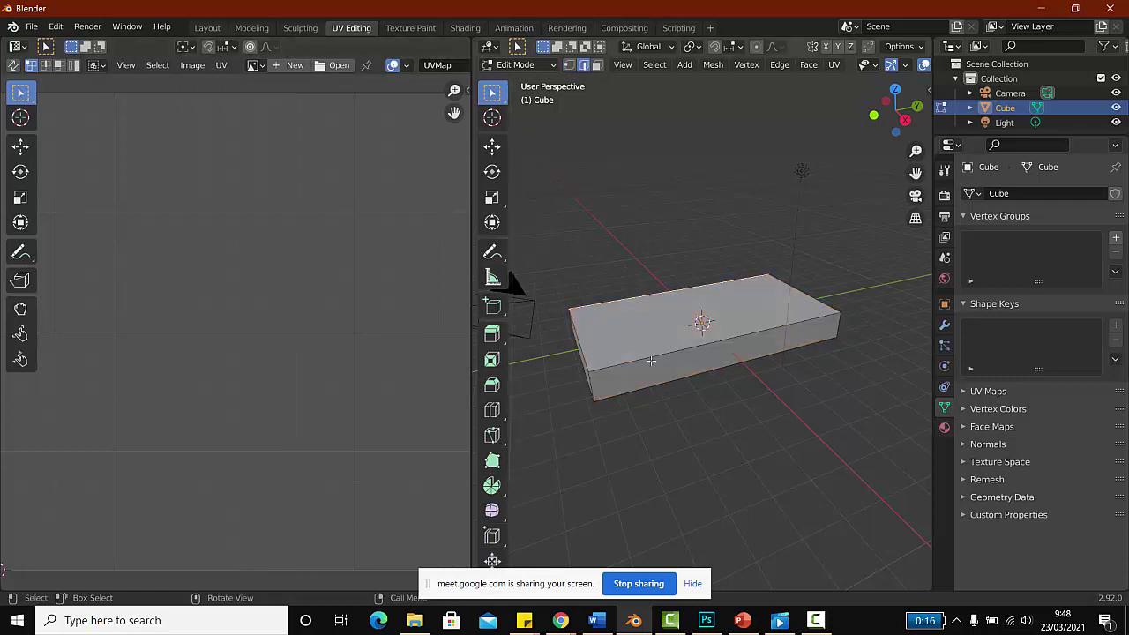
pyautogui.click(644, 355)
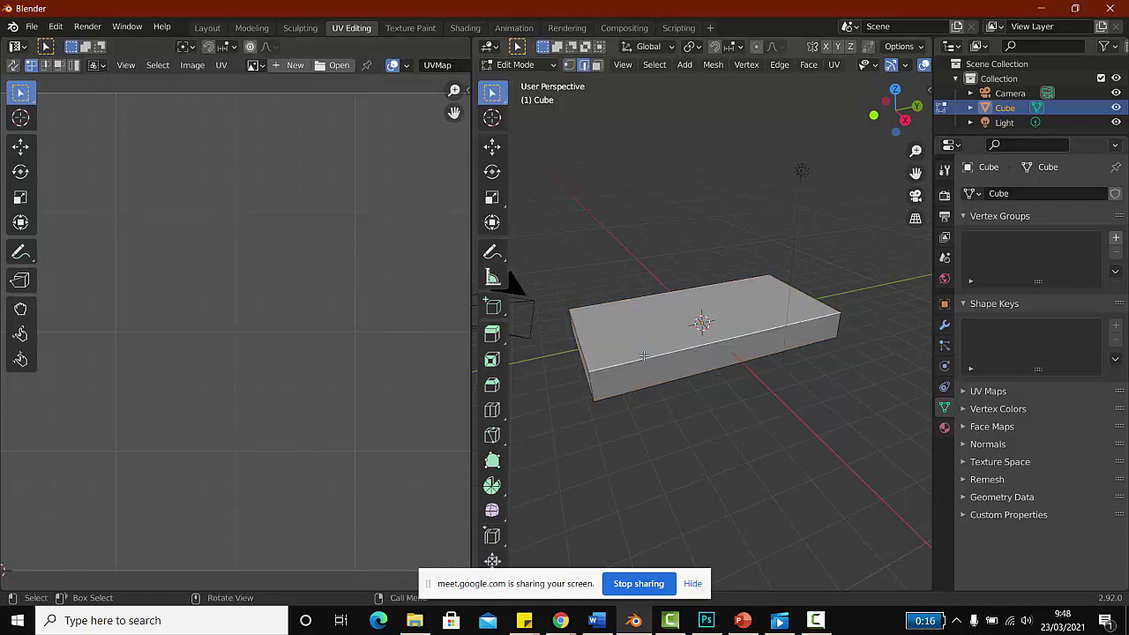
pyautogui.scroll(2, 644, 356)
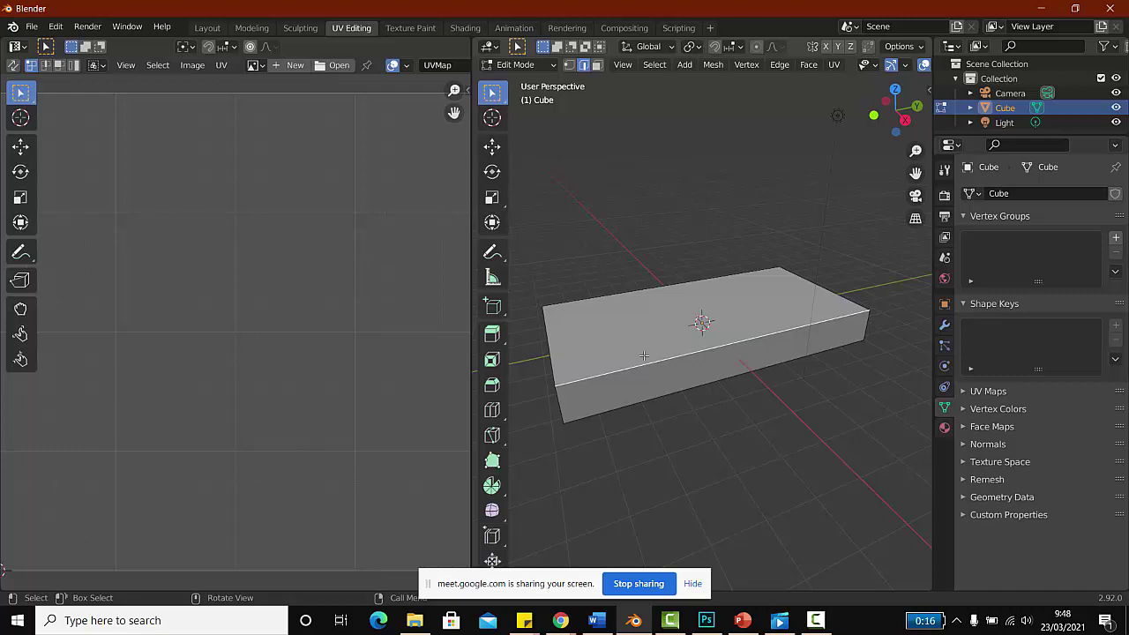
pyautogui.moveTo(596, 415)
pyautogui.mouseDown(button='middle')
pyautogui.moveTo(586, 410)
pyautogui.moveTo(710, 336)
pyautogui.mouseUp(button='middle')
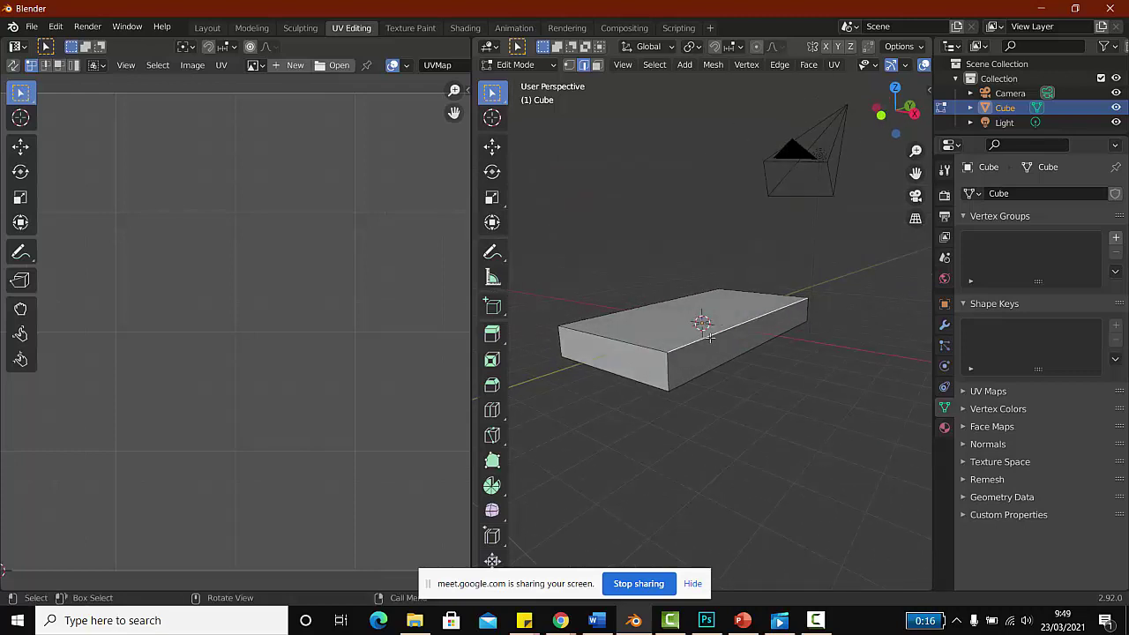
pyautogui.keyDown('shift'); pyautogui.click(667, 369); pyautogui.keyUp('shift')
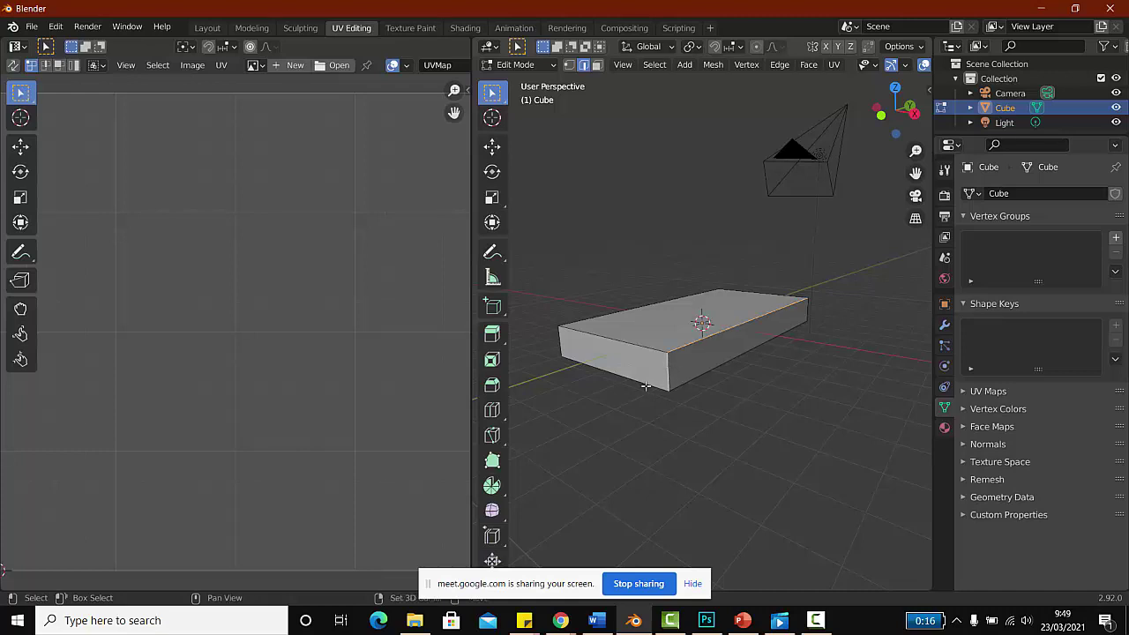
pyautogui.keyDown('shift'); pyautogui.click(644, 384); pyautogui.keyUp('shift')
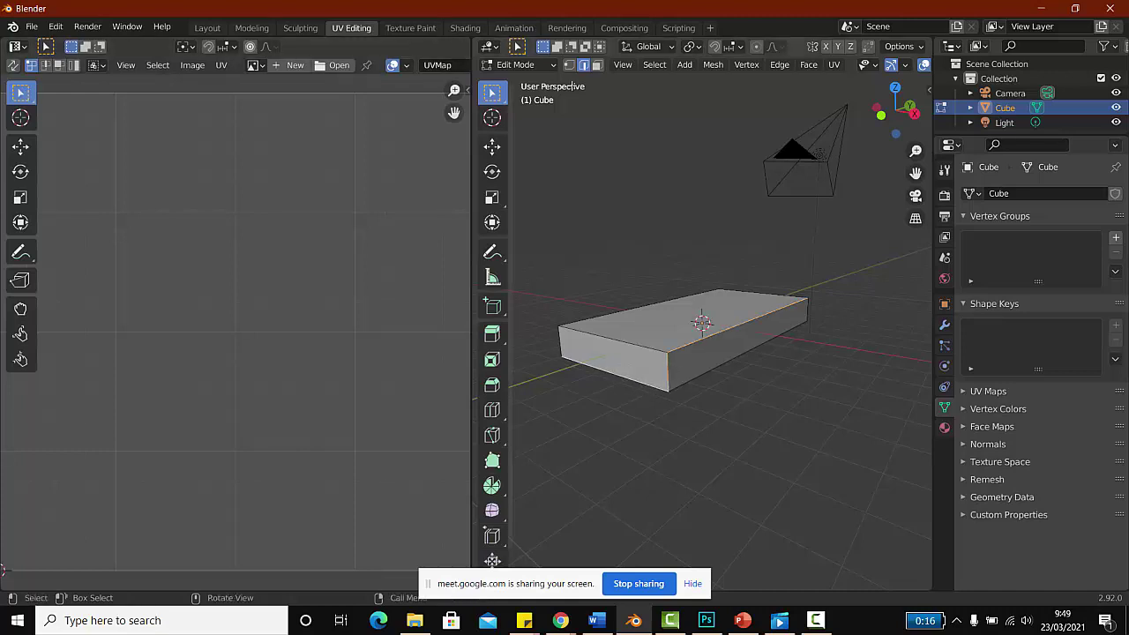
# Step: In face select, select the slab's front, top and side faces to show their UV squares
pyautogui.click(597, 64)
pyautogui.click(675, 330)
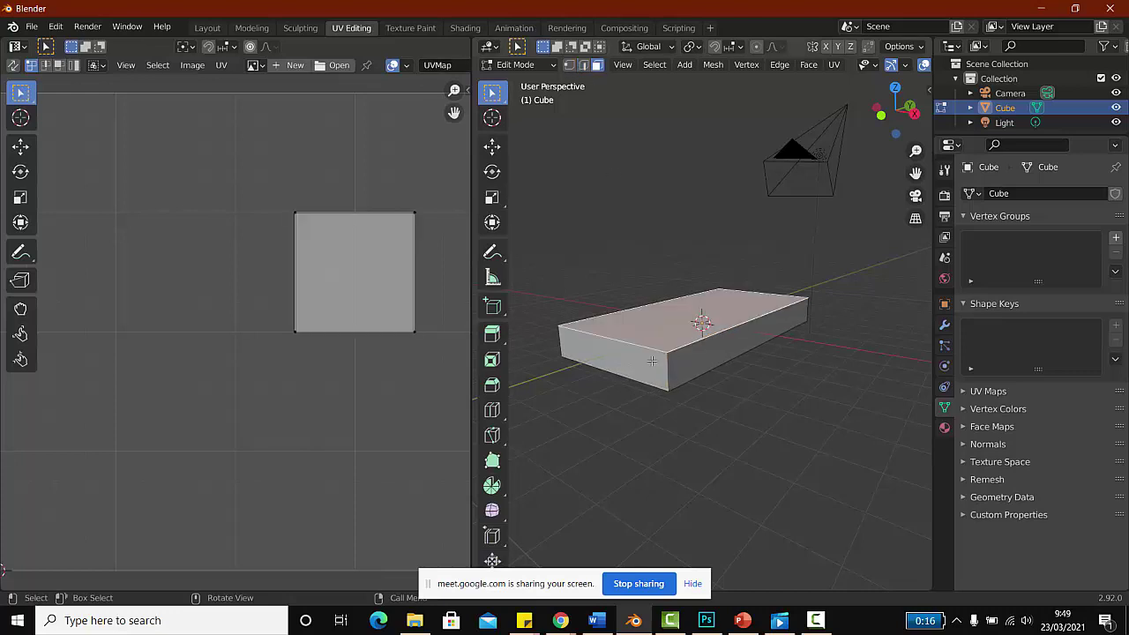
pyautogui.keyDown('shift'); pyautogui.click(633, 358); pyautogui.keyUp('shift')
pyautogui.keyDown('ctrl'); pyautogui.click(663, 360); pyautogui.keyUp('ctrl')
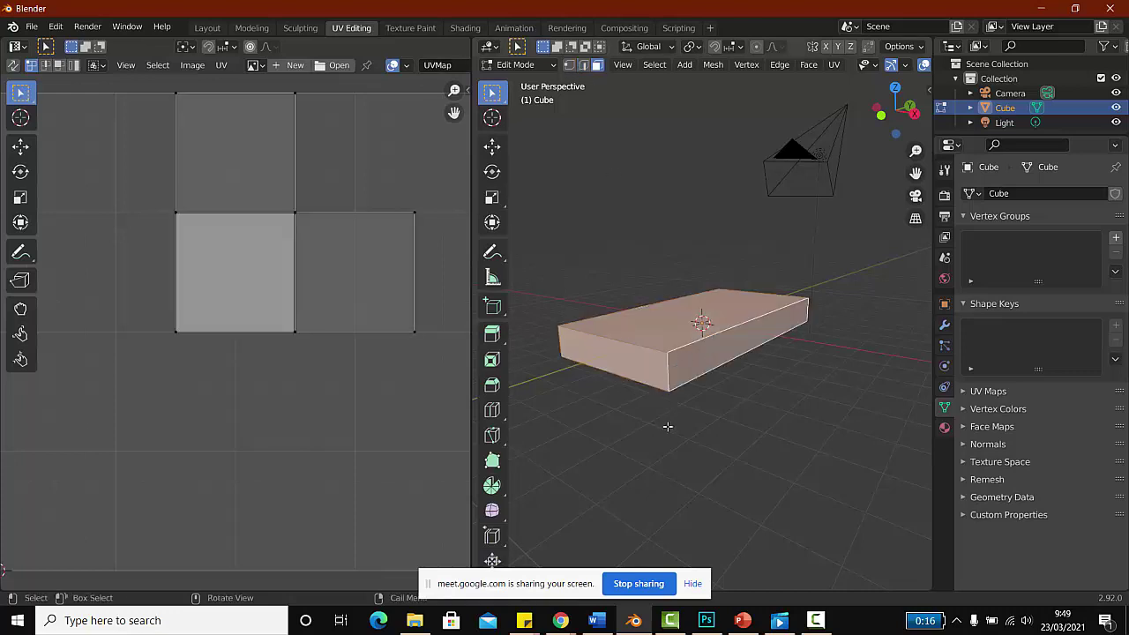
pyautogui.hotkey('alt', 'a')
pyautogui.click(644, 360)
pyautogui.keyDown('shift'); pyautogui.click(663, 332); pyautogui.keyUp('shift')
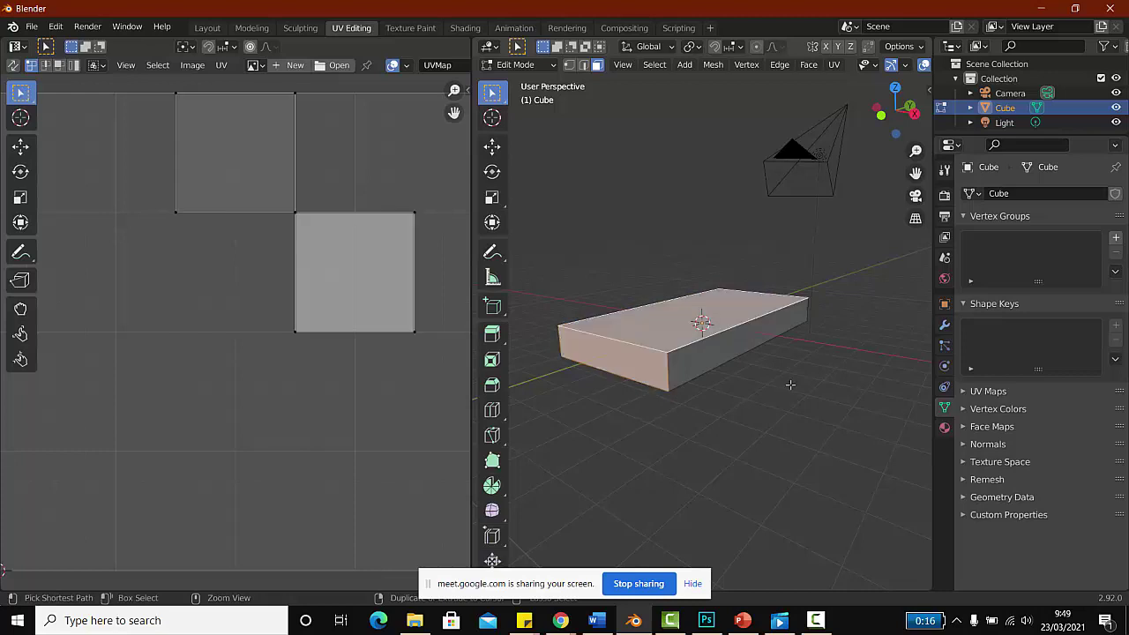
pyautogui.moveTo(791, 383)
pyautogui.mouseDown(button='middle')
pyautogui.moveTo(597, 393)
pyautogui.moveTo(706, 360)
pyautogui.mouseUp(button='middle')
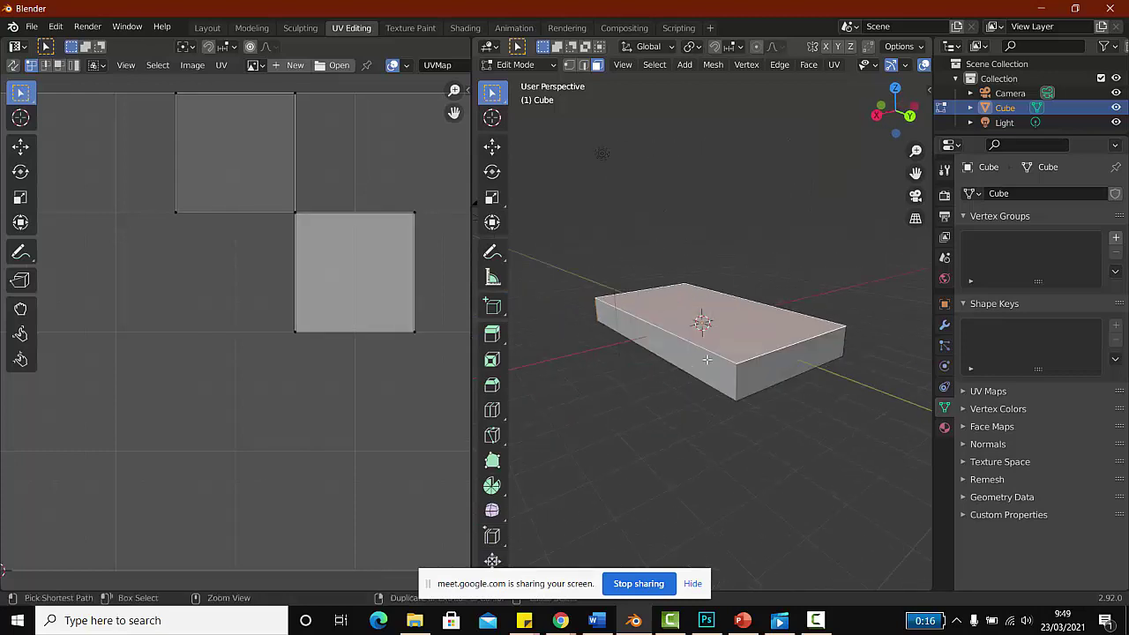
pyautogui.keyDown('shift'); pyautogui.click(771, 363); pyautogui.keyUp('shift')
pyautogui.moveTo(782, 404)
pyautogui.mouseDown(button='middle')
pyautogui.moveTo(616, 391)
pyautogui.moveTo(701, 390)
pyautogui.moveTo(766, 290)
pyautogui.moveTo(749, 409)
pyautogui.moveTo(768, 433)
pyautogui.moveTo(772, 422)
pyautogui.mouseUp(button='middle')
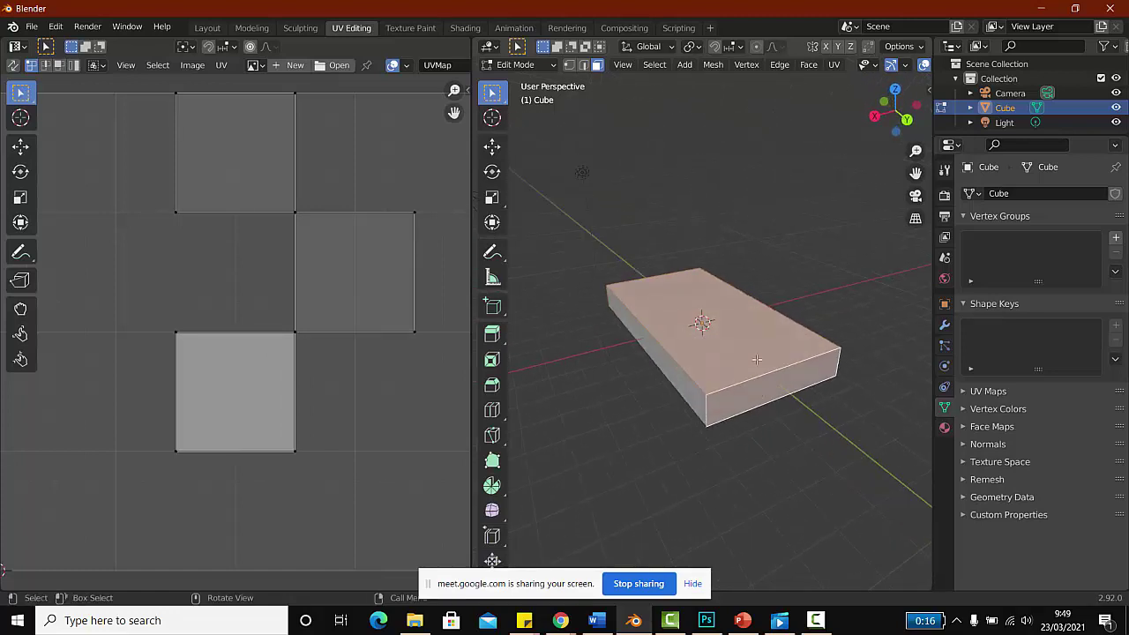
pyautogui.moveTo(614, 373)
pyautogui.mouseDown(button='middle')
pyautogui.moveTo(791, 343)
pyautogui.moveTo(651, 342)
pyautogui.mouseUp(button='middle')
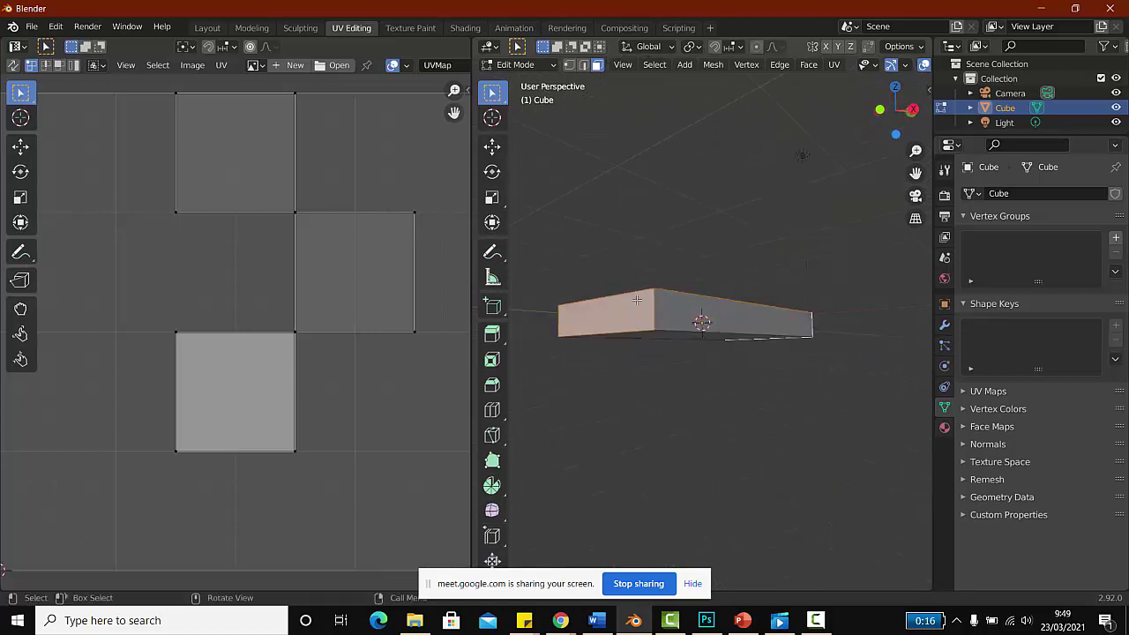
pyautogui.moveTo(753, 414)
pyautogui.mouseDown(button='middle')
pyautogui.moveTo(676, 436)
pyautogui.moveTo(729, 445)
pyautogui.mouseUp(button='middle')
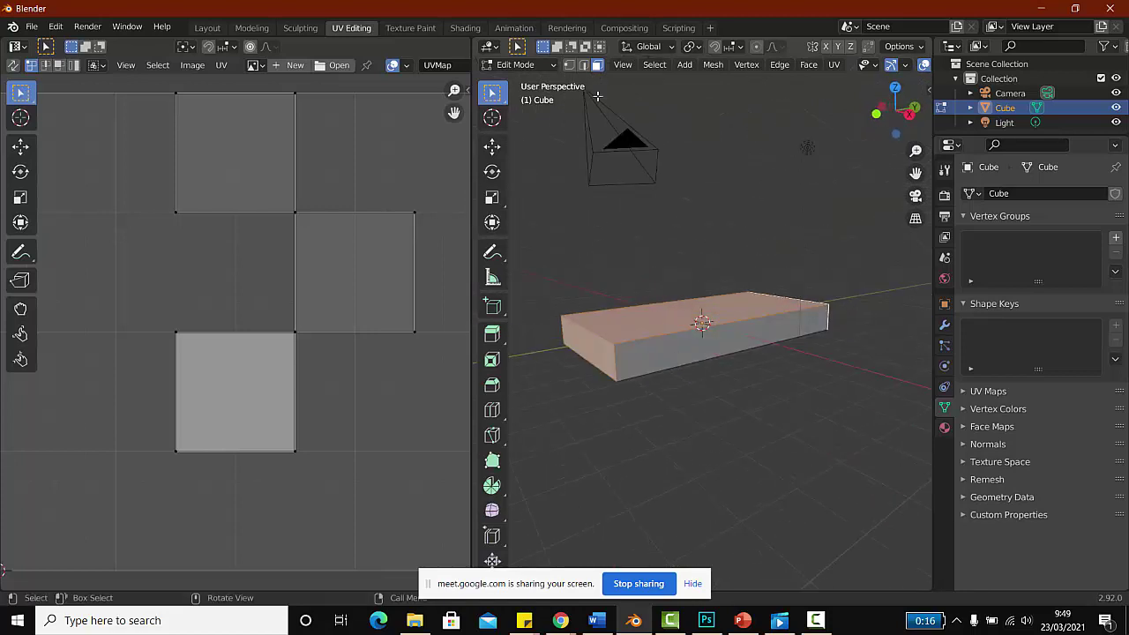
# Step: Select the slab's left top short edge, front-left vertical edge and bottom front and right edges
pyautogui.click(584, 65)
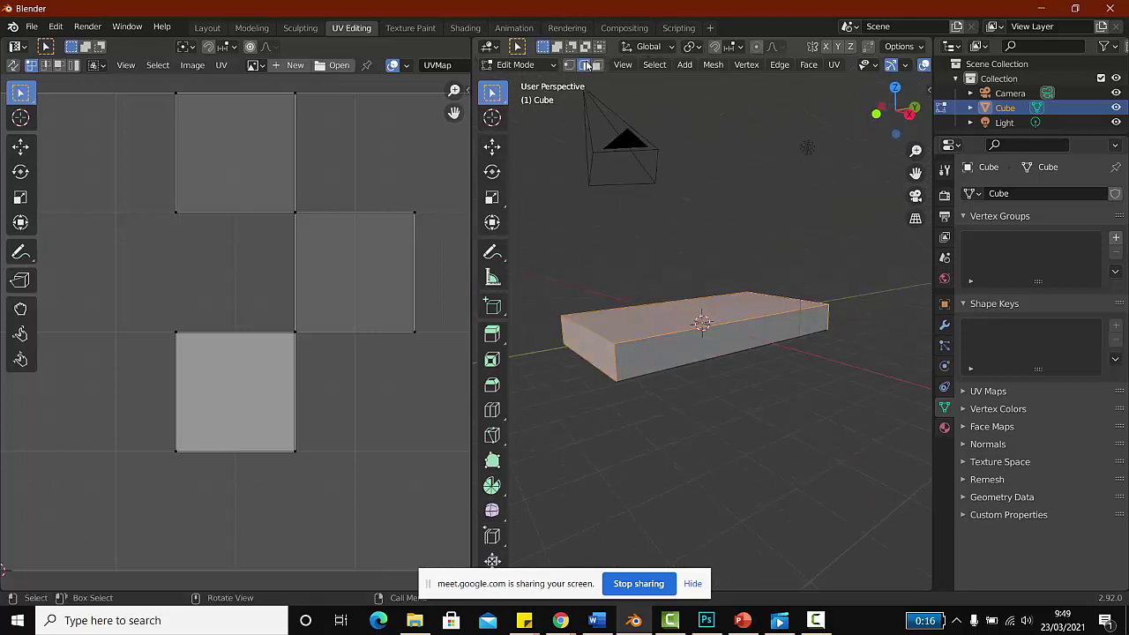
pyautogui.click(585, 263)
pyautogui.scroll(2, 608, 334)
pyautogui.keyDown('alt'); pyautogui.click(587, 342); pyautogui.keyUp('alt')
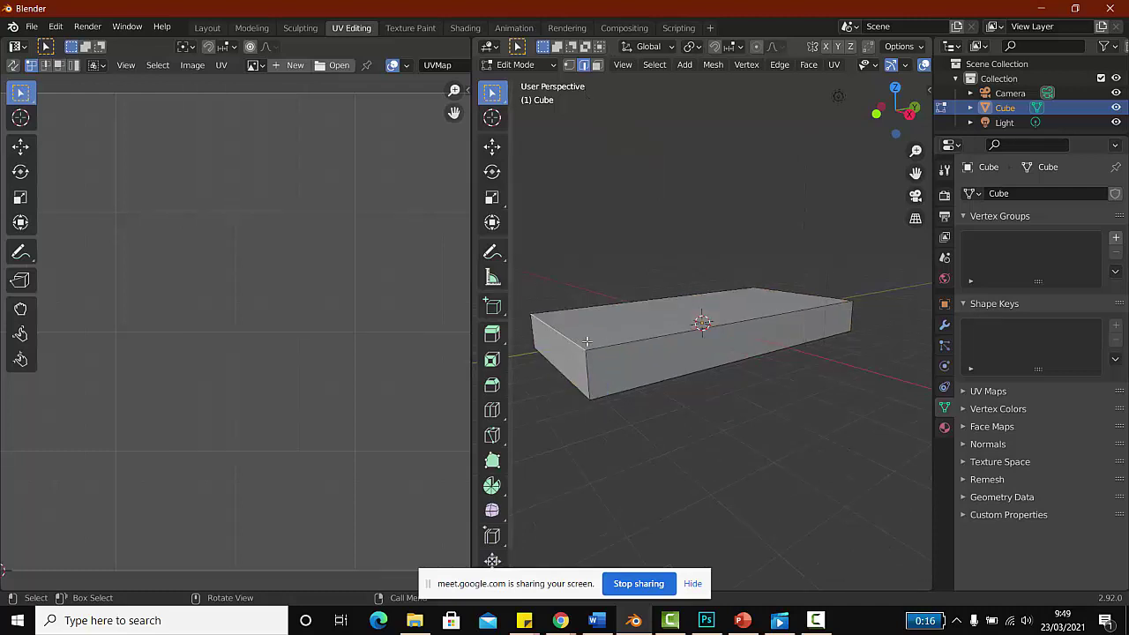
pyautogui.keyDown('ctrl'); pyautogui.click(611, 345); pyautogui.keyUp('ctrl')
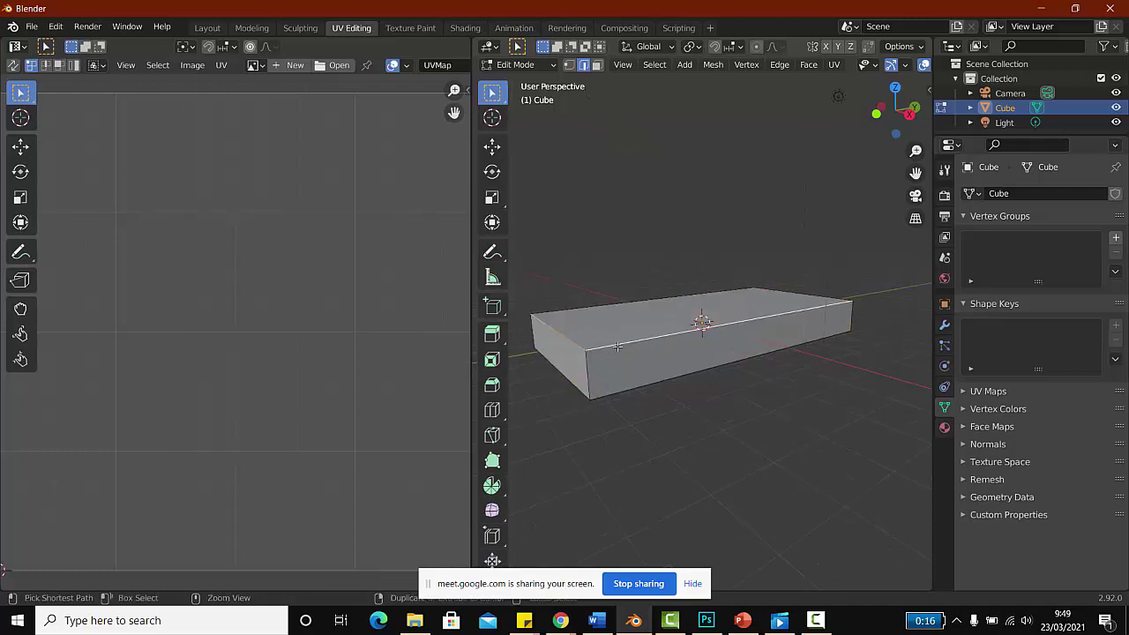
pyautogui.click(561, 286)
pyautogui.keyDown('ctrl'); pyautogui.click(568, 337); pyautogui.keyUp('ctrl')
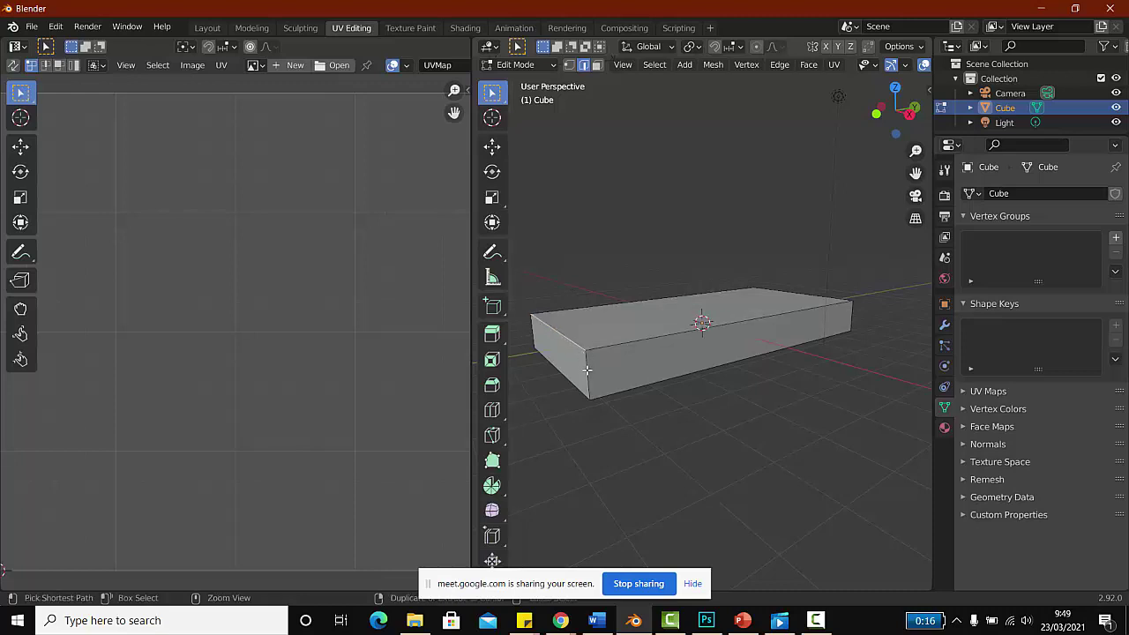
pyautogui.keyDown('ctrl'); pyautogui.click(587, 369); pyautogui.keyUp('ctrl')
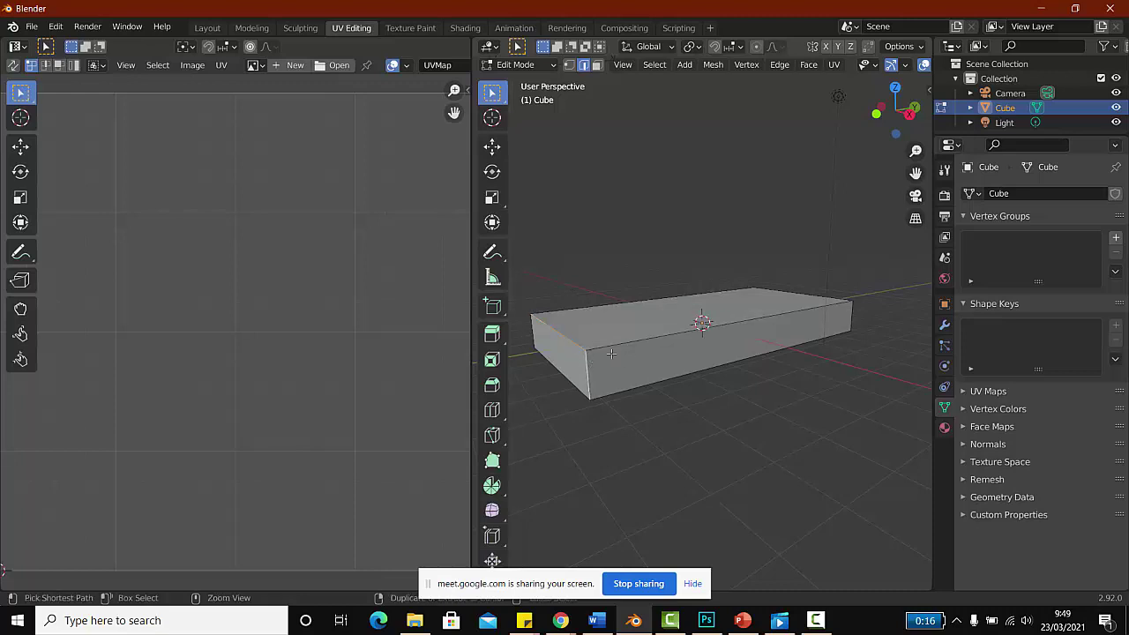
pyautogui.keyDown('ctrl'); pyautogui.click(656, 383); pyautogui.keyUp('ctrl')
pyautogui.moveTo(655, 382); pyautogui.dragTo(629, 382, button='middle')
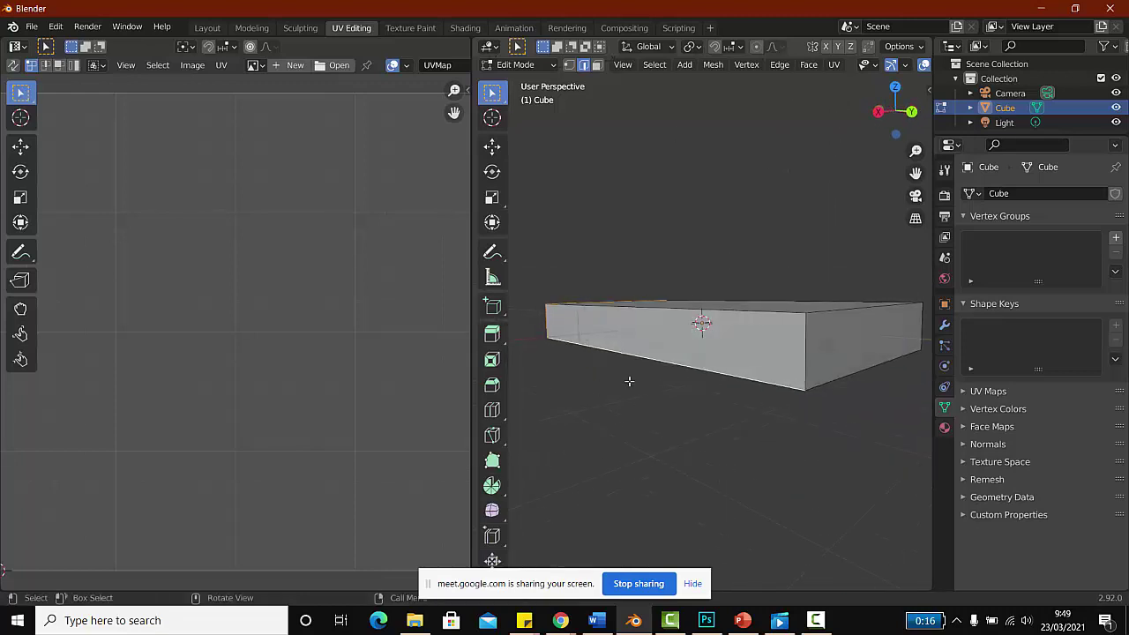
pyautogui.keyDown('ctrl'); pyautogui.click(805, 343); pyautogui.keyUp('ctrl')
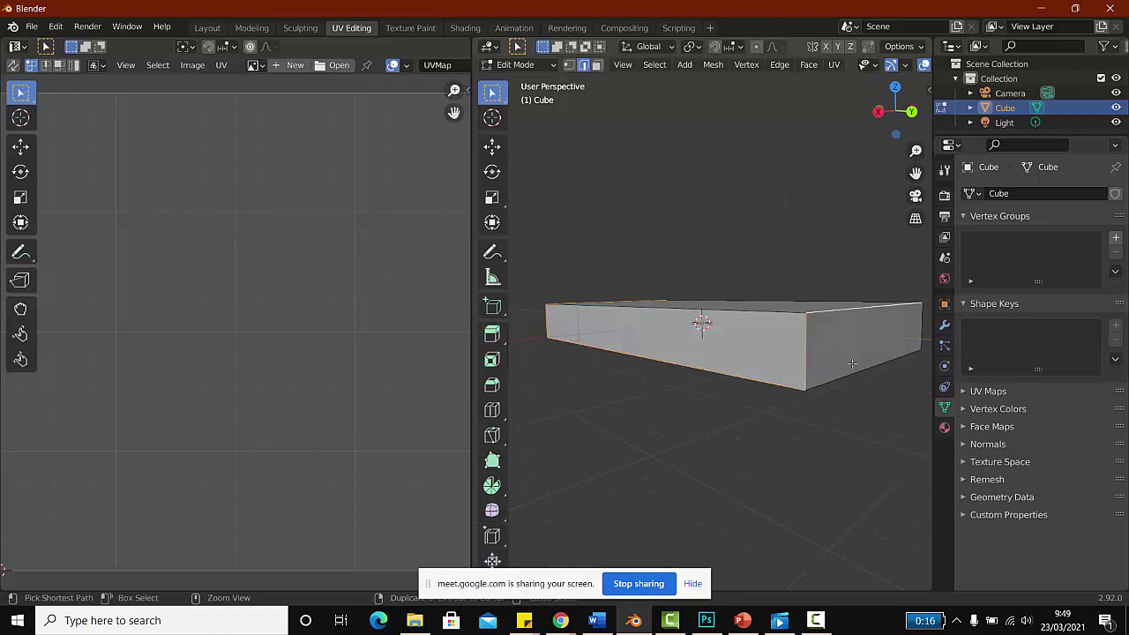
# Step: Try selecting the slab's front, right side and top faces in face select
pyautogui.click(597, 64)
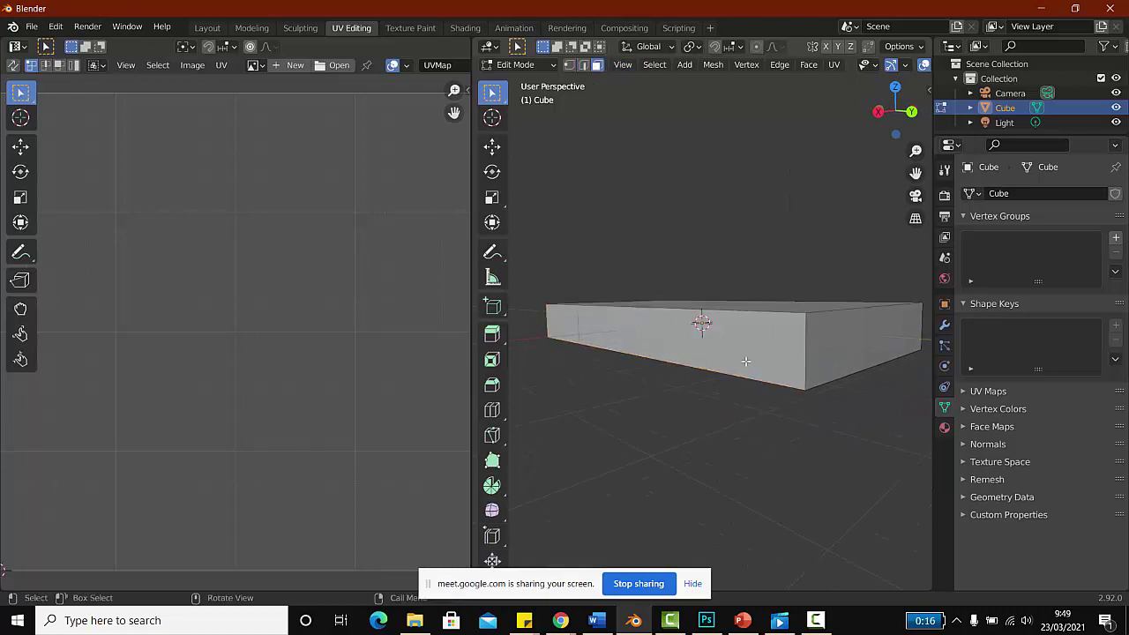
pyautogui.click(746, 306)
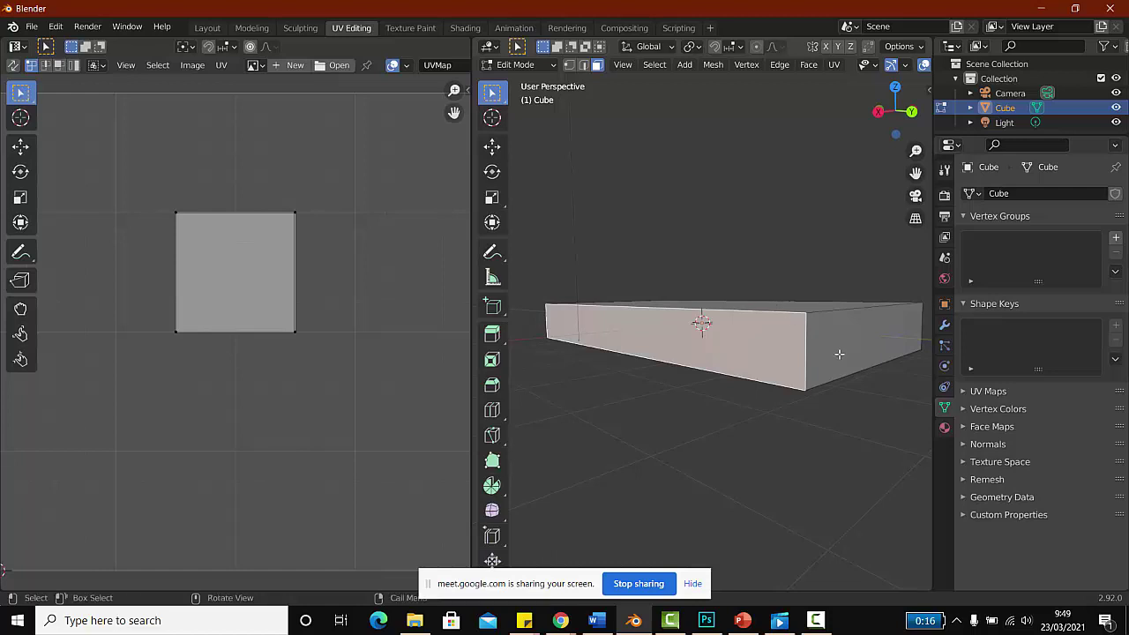
pyautogui.click(838, 353)
pyautogui.scroll(-1, 770, 382)
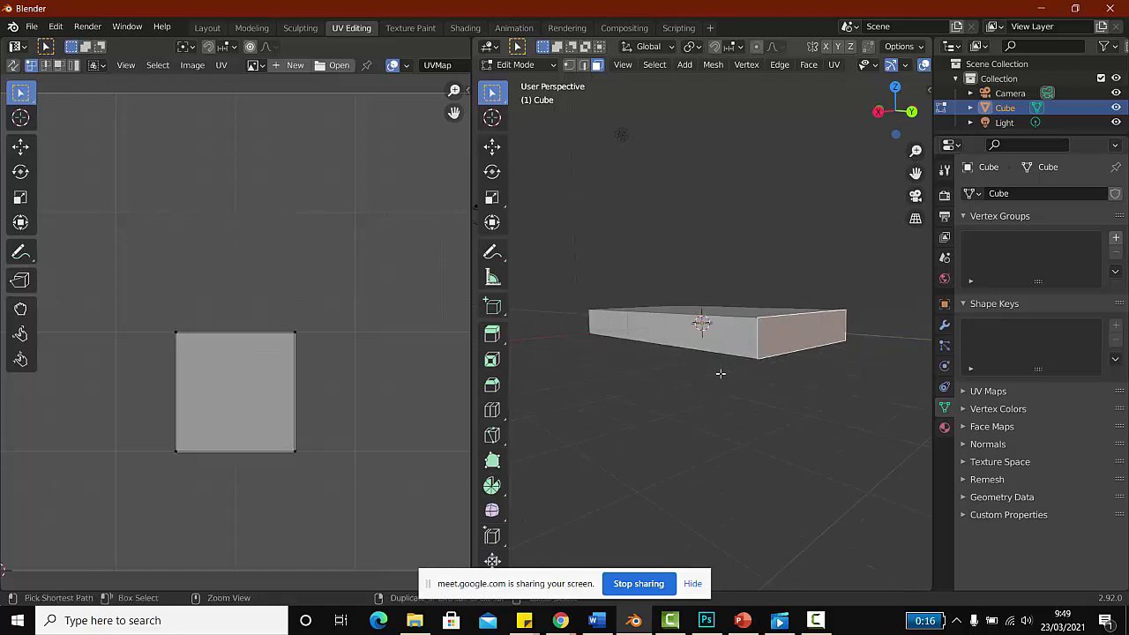
pyautogui.moveTo(770, 382)
pyautogui.mouseDown(button='middle')
pyautogui.moveTo(772, 424)
pyautogui.moveTo(774, 336)
pyautogui.moveTo(723, 414)
pyautogui.moveTo(706, 359)
pyautogui.mouseUp(button='middle')
pyautogui.click(774, 336)
pyautogui.click(706, 359)
pyautogui.moveTo(744, 425)
pyautogui.mouseDown(button='middle')
pyautogui.moveTo(705, 423)
pyautogui.moveTo(706, 323)
pyautogui.moveTo(626, 441)
pyautogui.moveTo(711, 449)
pyautogui.moveTo(671, 350)
pyautogui.mouseUp(button='middle')
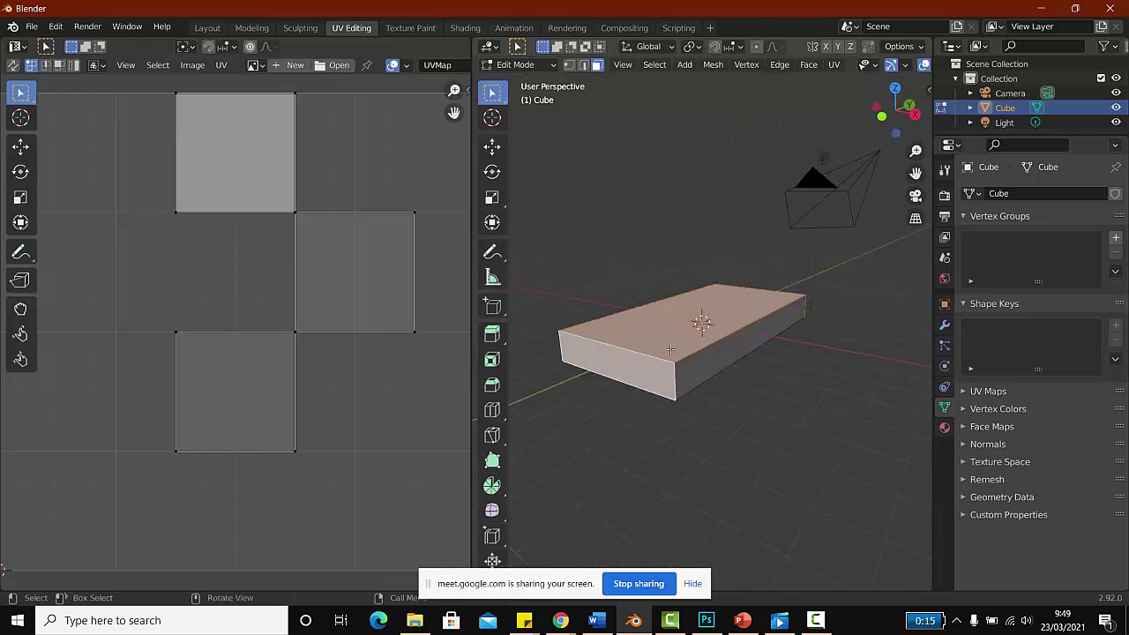
pyautogui.moveTo(819, 399)
pyautogui.mouseDown(button='middle')
pyautogui.moveTo(761, 371)
pyautogui.moveTo(701, 202)
pyautogui.moveTo(799, 247)
pyautogui.moveTo(862, 338)
pyautogui.moveTo(762, 398)
pyautogui.moveTo(764, 443)
pyautogui.moveTo(747, 414)
pyautogui.mouseUp(button='middle')
pyautogui.scroll(1, 697, 288)
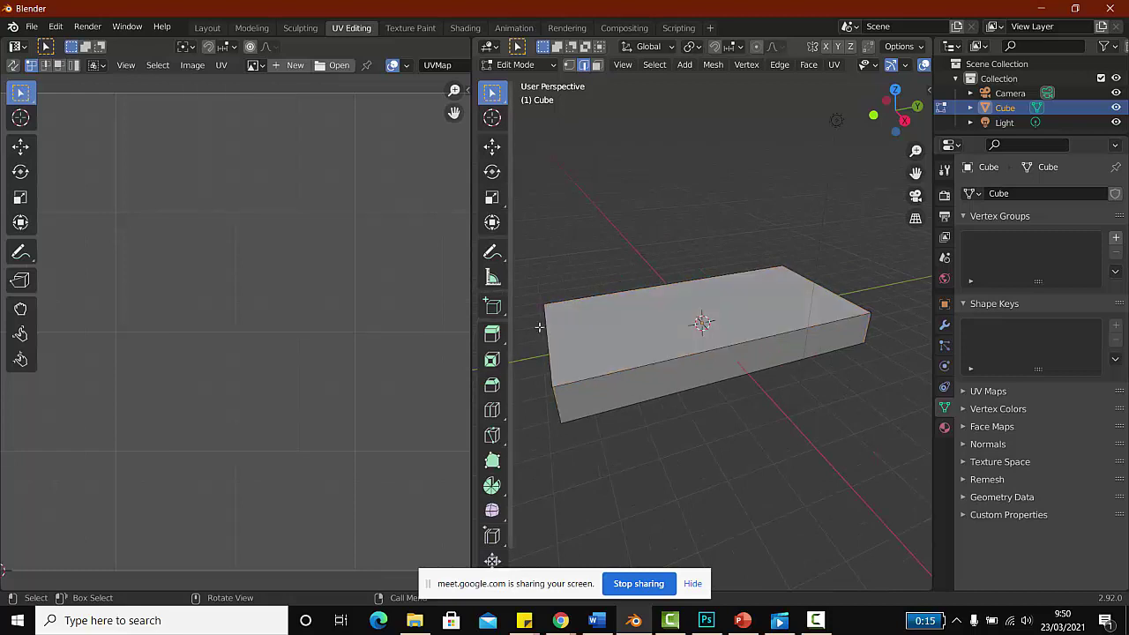
# Step: Clear the selection and select the slab's front vertical corner edge, orbiting around to check
pyautogui.click(557, 214)
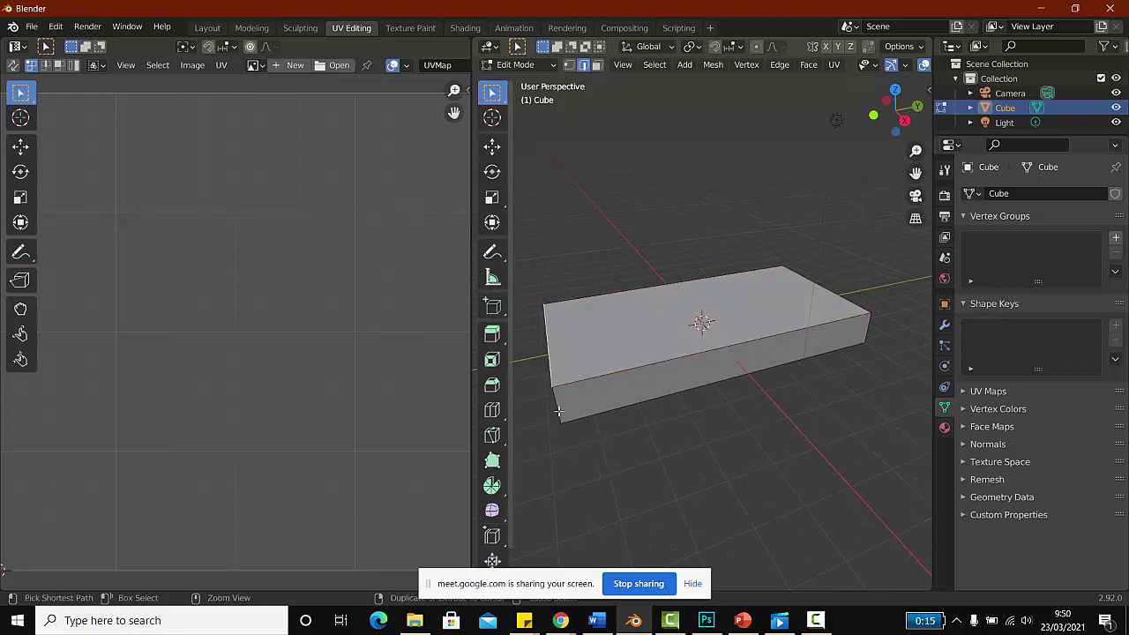
pyautogui.moveTo(634, 406); pyautogui.dragTo(745, 419, button='middle')
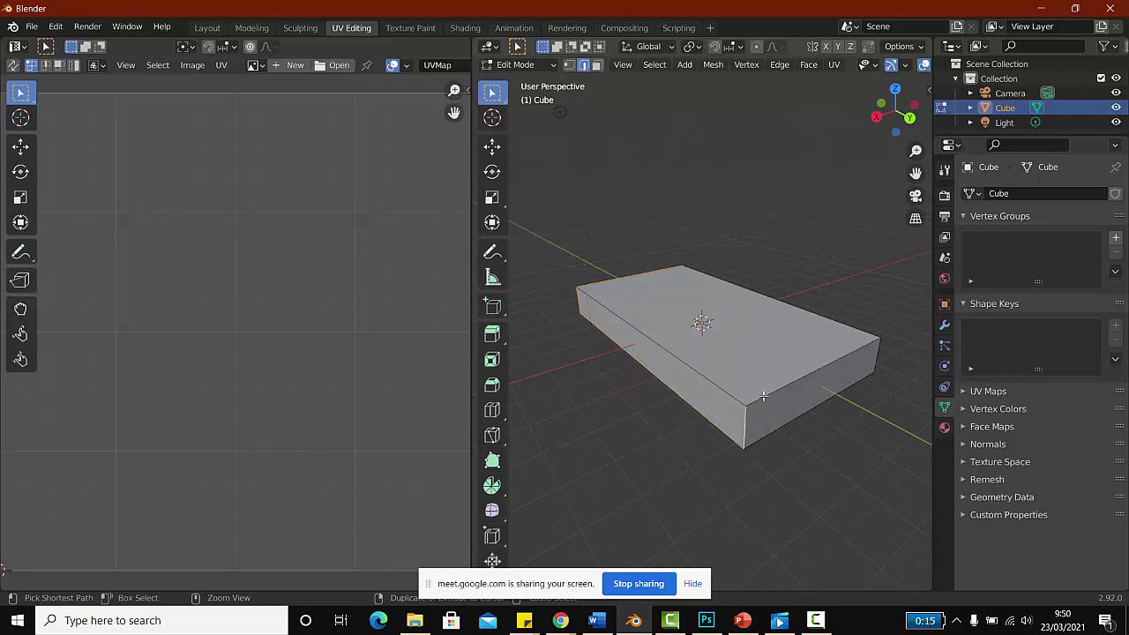
pyautogui.moveTo(827, 461); pyautogui.dragTo(727, 473, button='middle')
pyautogui.moveTo(674, 463); pyautogui.dragTo(679, 406, button='middle')
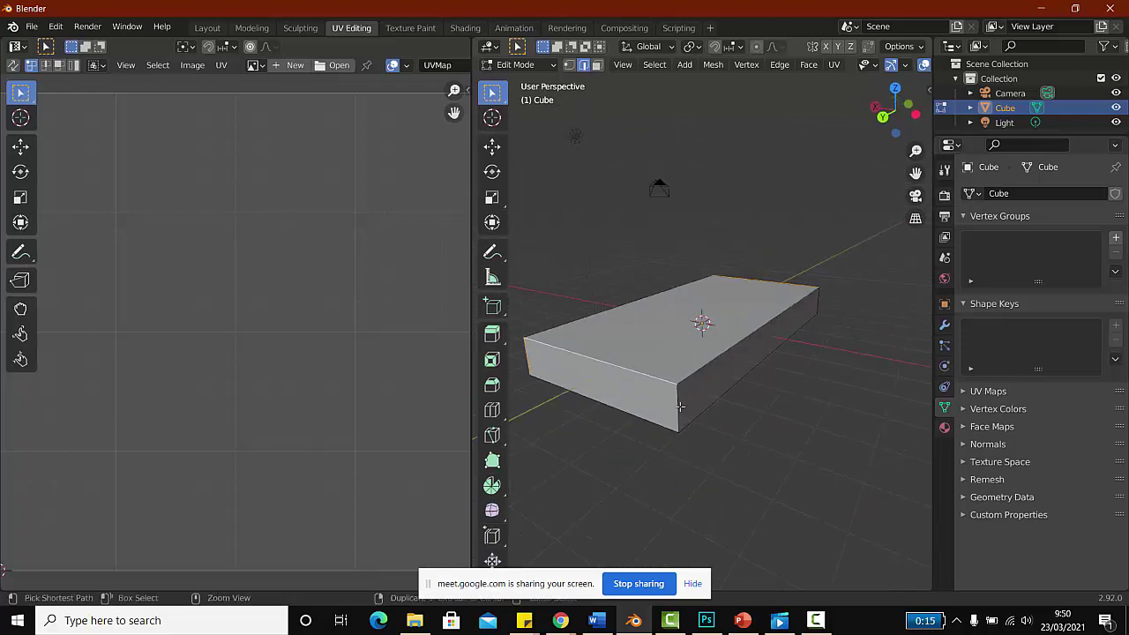
pyautogui.keyDown('ctrl'); pyautogui.click(675, 401); pyautogui.keyUp('ctrl')
pyautogui.moveTo(705, 409); pyautogui.dragTo(617, 410, button='middle')
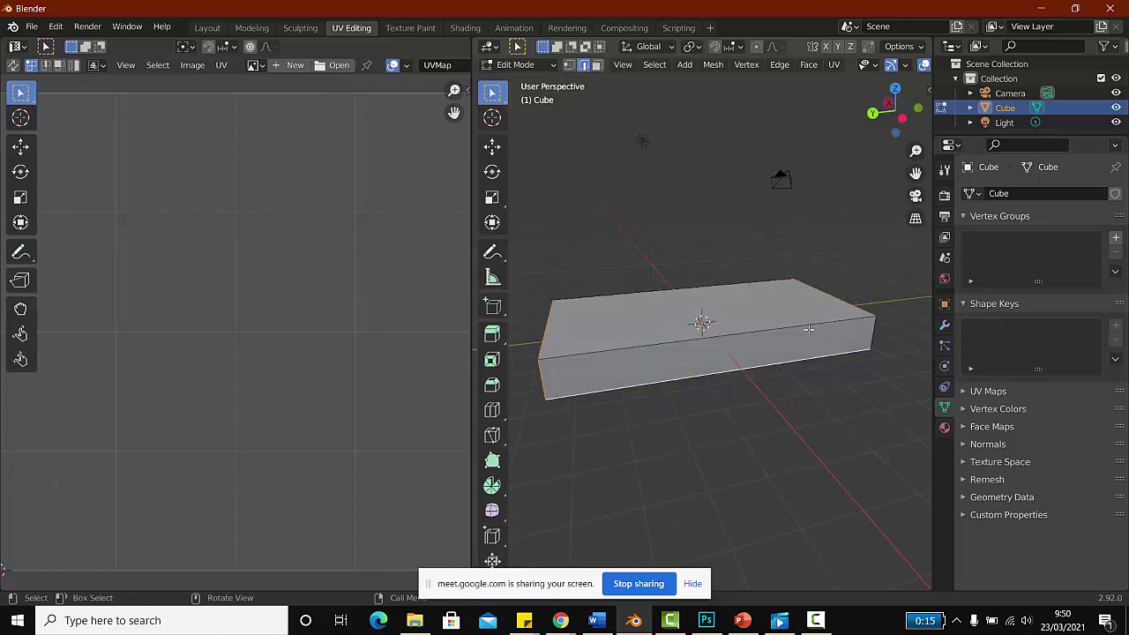
pyautogui.moveTo(782, 411); pyautogui.dragTo(724, 363, button='middle')
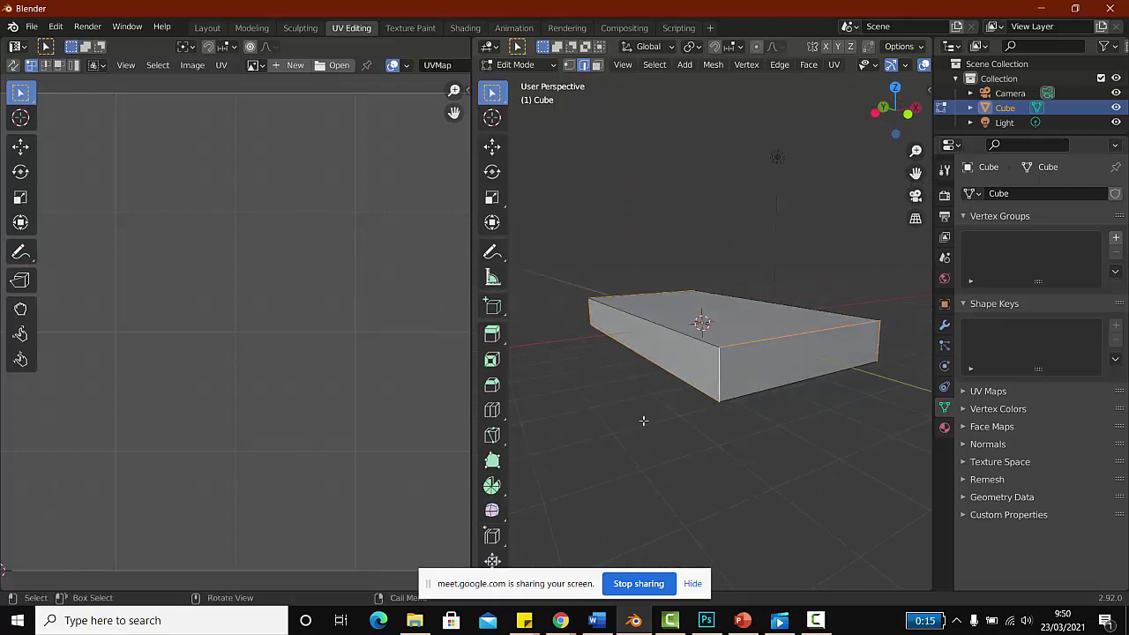
pyautogui.moveTo(643, 418)
pyautogui.mouseDown(button='middle')
pyautogui.moveTo(869, 423)
pyautogui.moveTo(904, 407)
pyautogui.moveTo(814, 389)
pyautogui.moveTo(890, 386)
pyautogui.moveTo(891, 405)
pyautogui.moveTo(875, 411)
pyautogui.mouseUp(button='middle')
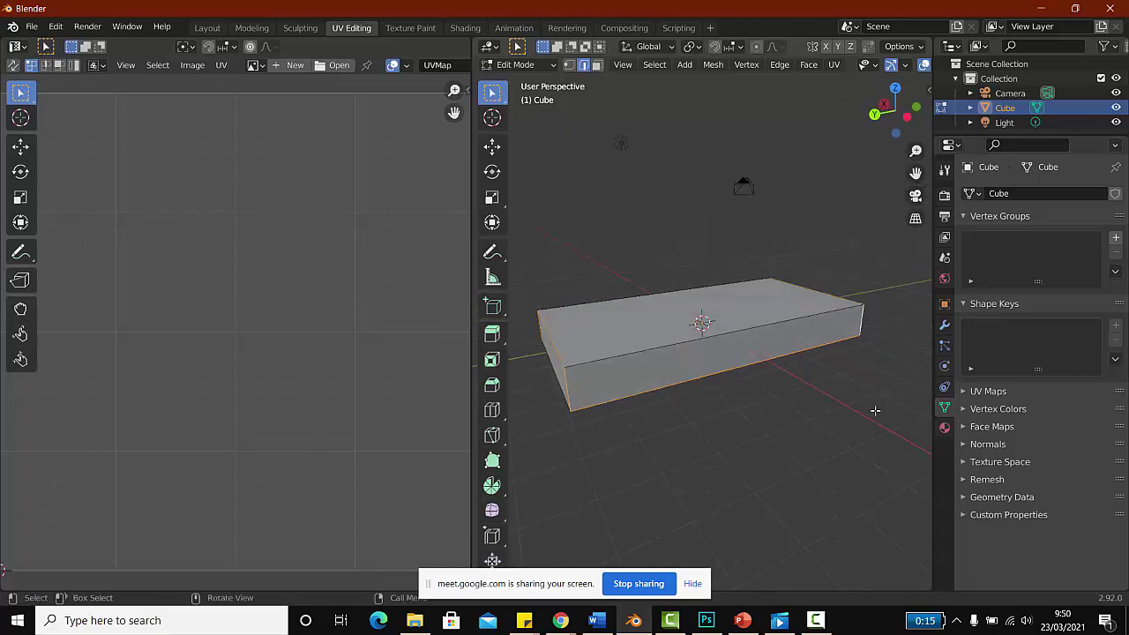
# Step: Mark the selected edges as seams and orbit around the slab to check them
pyautogui.rightClick(789, 306)
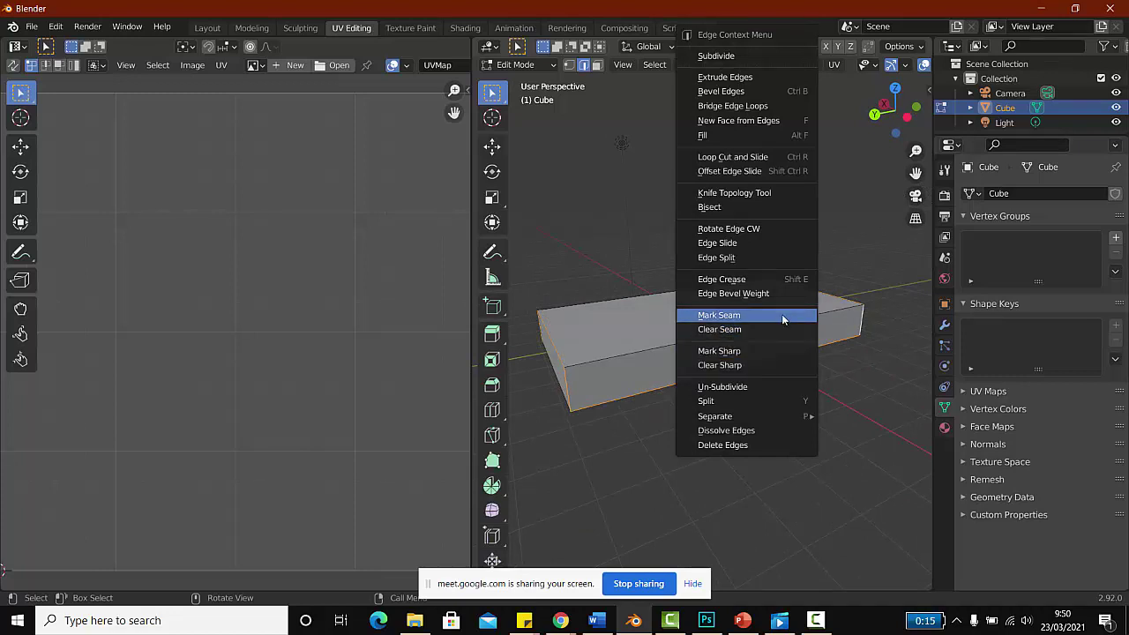
pyautogui.click(782, 317)
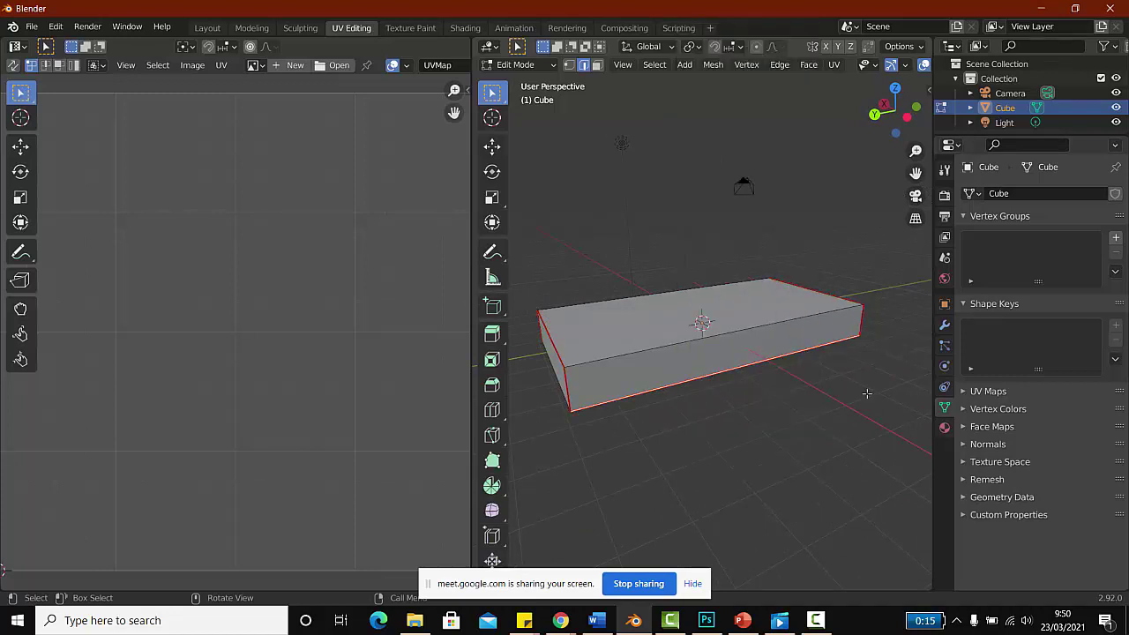
pyautogui.moveTo(868, 396)
pyautogui.mouseDown(button='middle')
pyautogui.moveTo(694, 382)
pyautogui.moveTo(716, 383)
pyautogui.moveTo(666, 400)
pyautogui.moveTo(731, 415)
pyautogui.moveTo(807, 385)
pyautogui.moveTo(708, 412)
pyautogui.moveTo(645, 341)
pyautogui.mouseUp(button='middle')
pyautogui.scroll(3, 706, 388)
pyautogui.scroll(-3, 711, 390)
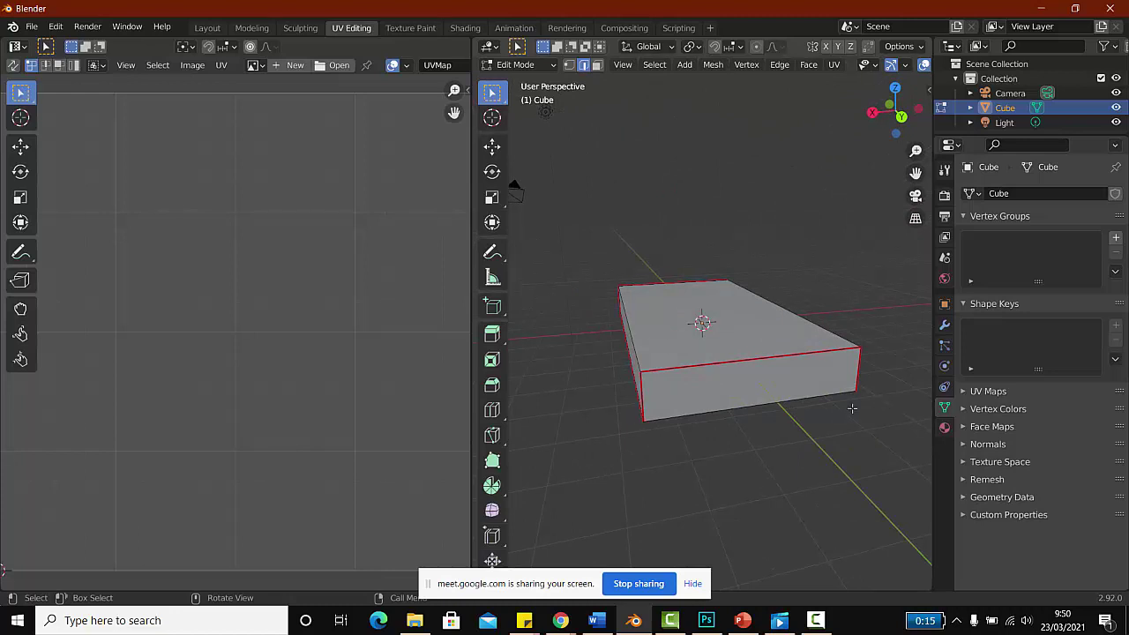
pyautogui.moveTo(852, 409); pyautogui.dragTo(675, 386, button='middle')
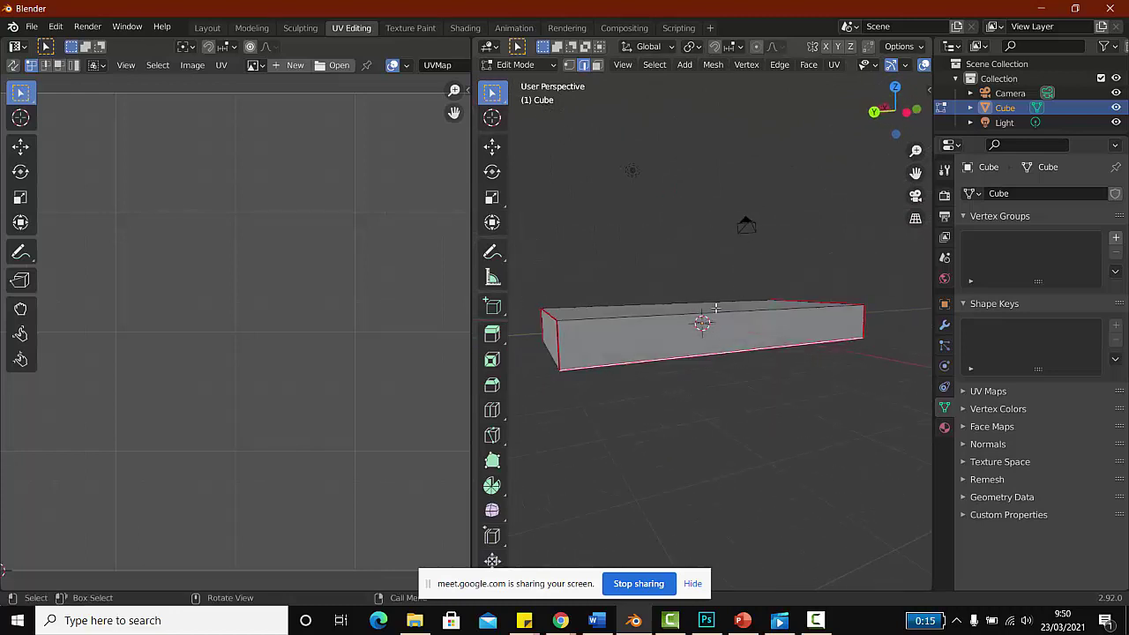
pyautogui.moveTo(716, 308); pyautogui.dragTo(698, 357, button='middle')
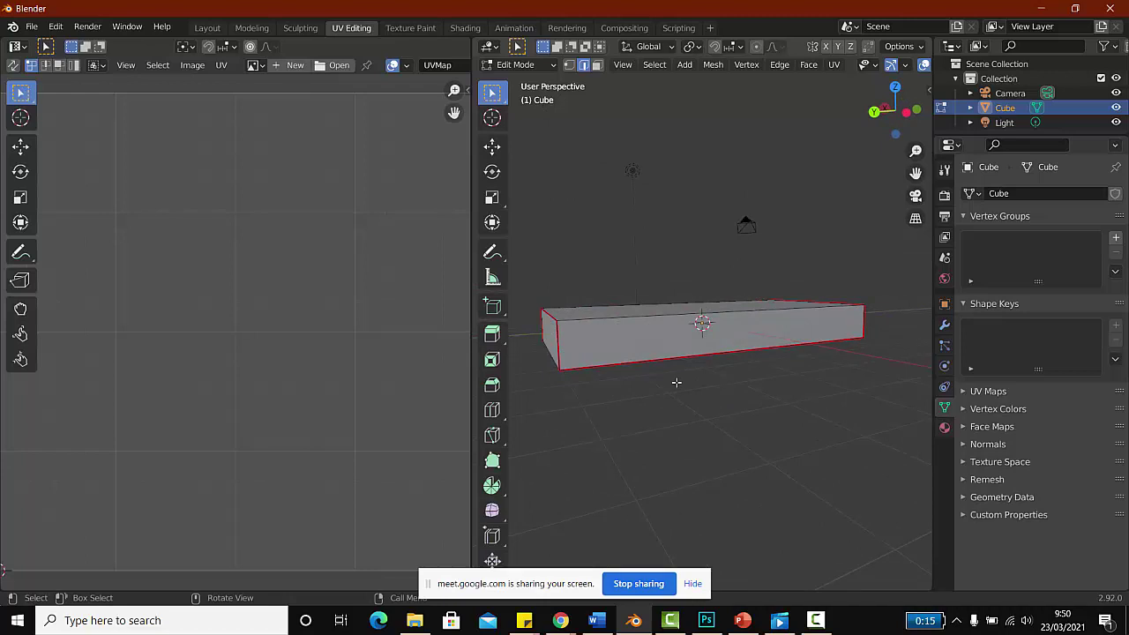
pyautogui.scroll(-2, 683, 376)
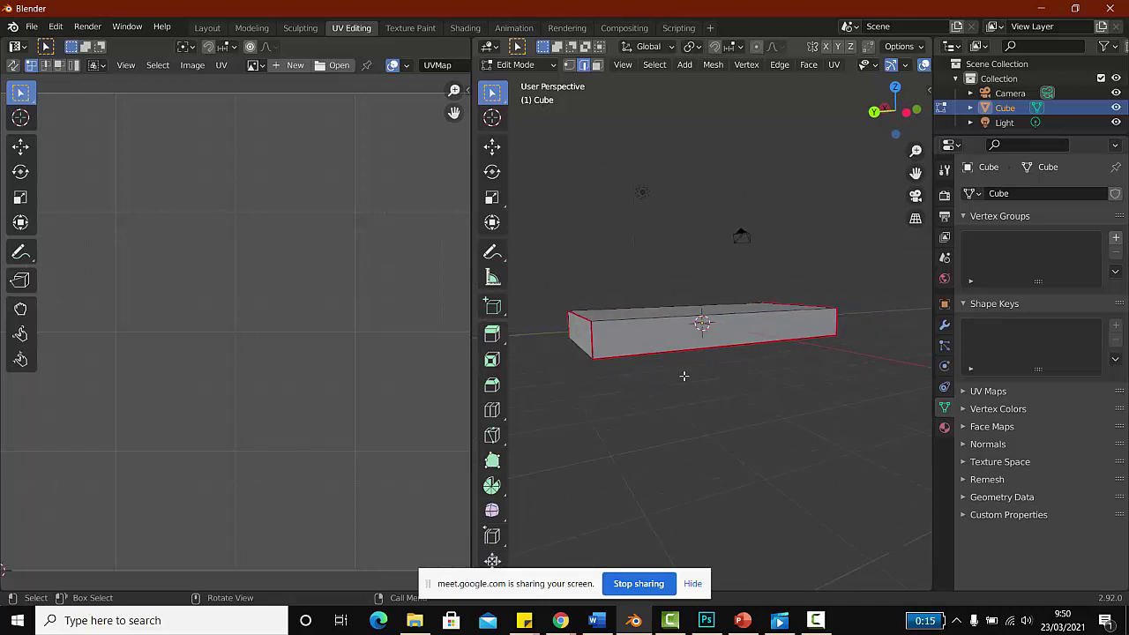
pyautogui.scroll(2, 643, 382)
pyautogui.scroll(-1, 656, 403)
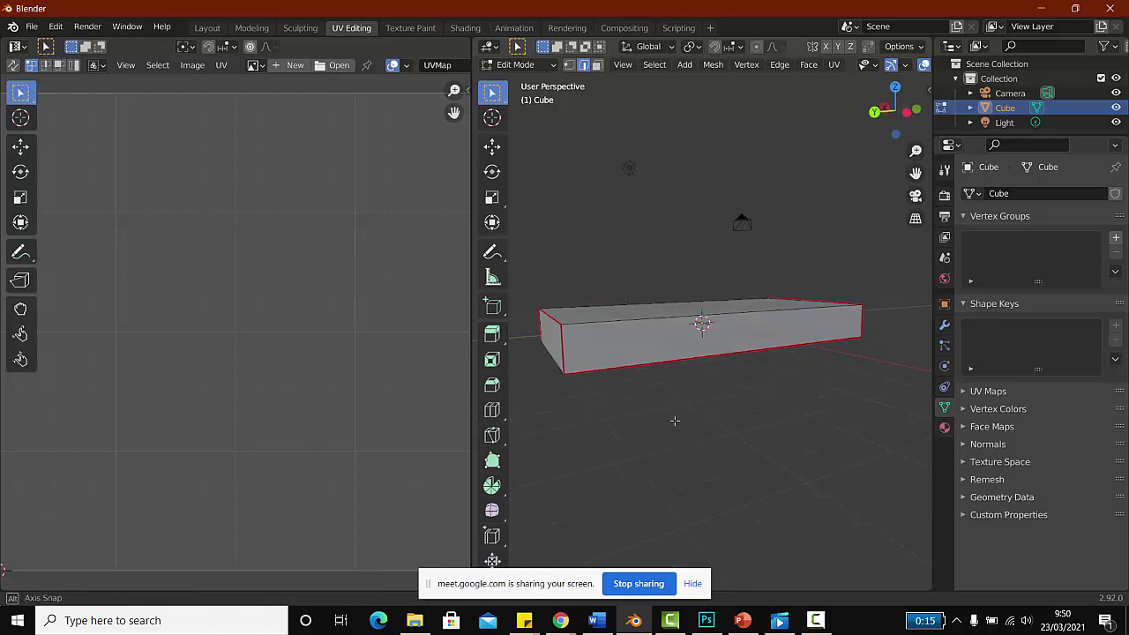
pyautogui.moveTo(611, 404); pyautogui.dragTo(711, 433, button='middle')
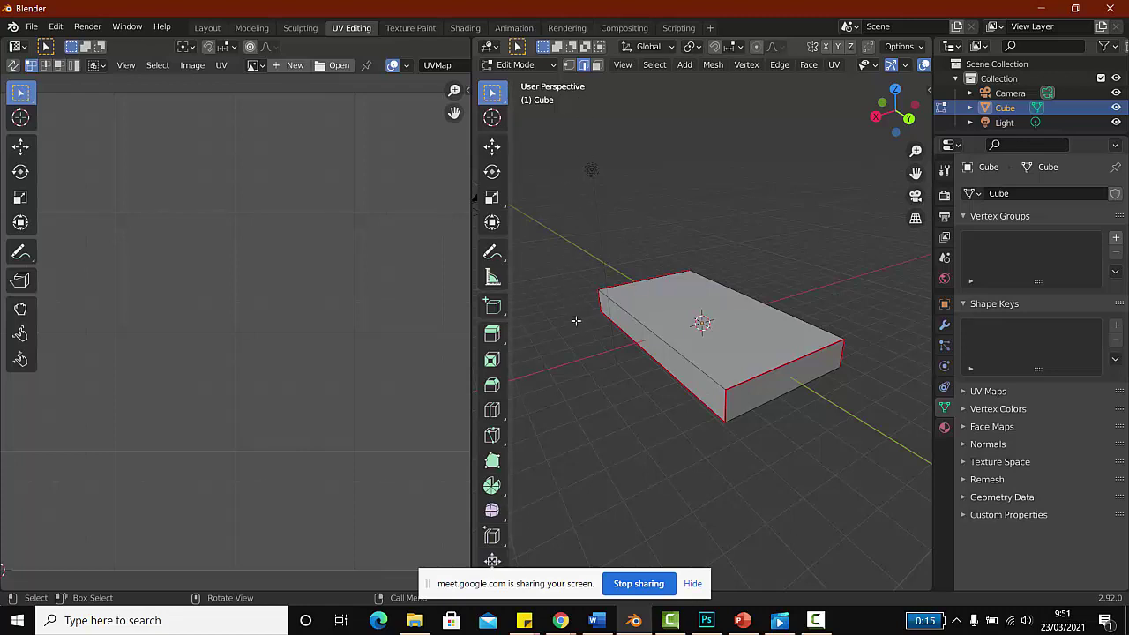
# Step: Select every face of the slab in face select mode and bring up the UV unwrap methods
pyautogui.click(661, 67)
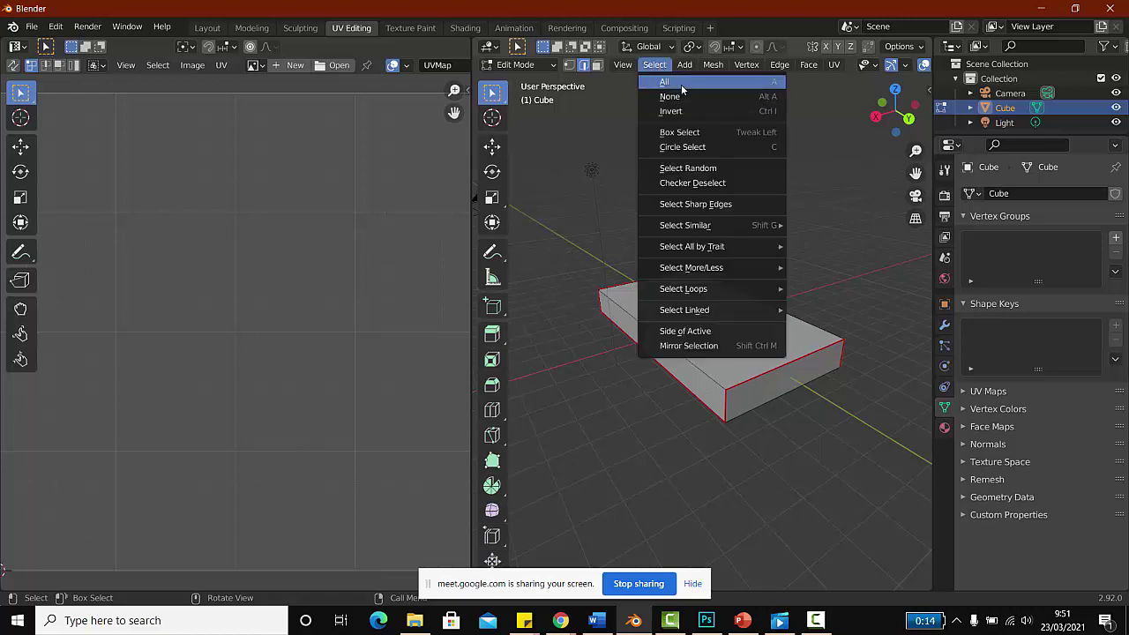
pyautogui.click(681, 83)
pyautogui.scroll(3, 713, 330)
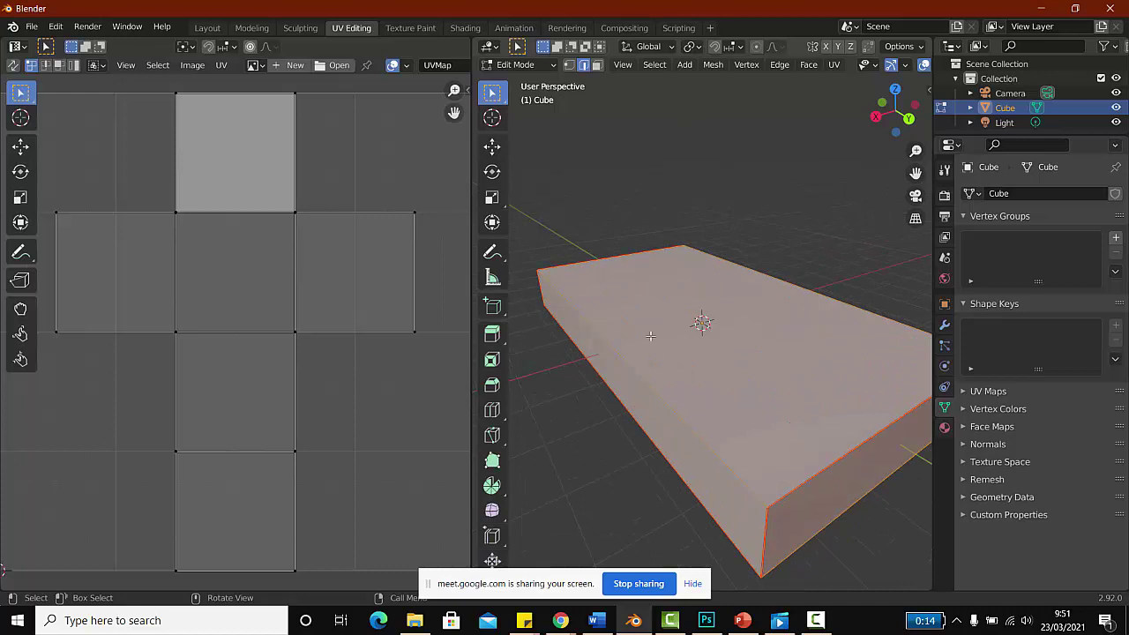
pyautogui.scroll(-2, 731, 409)
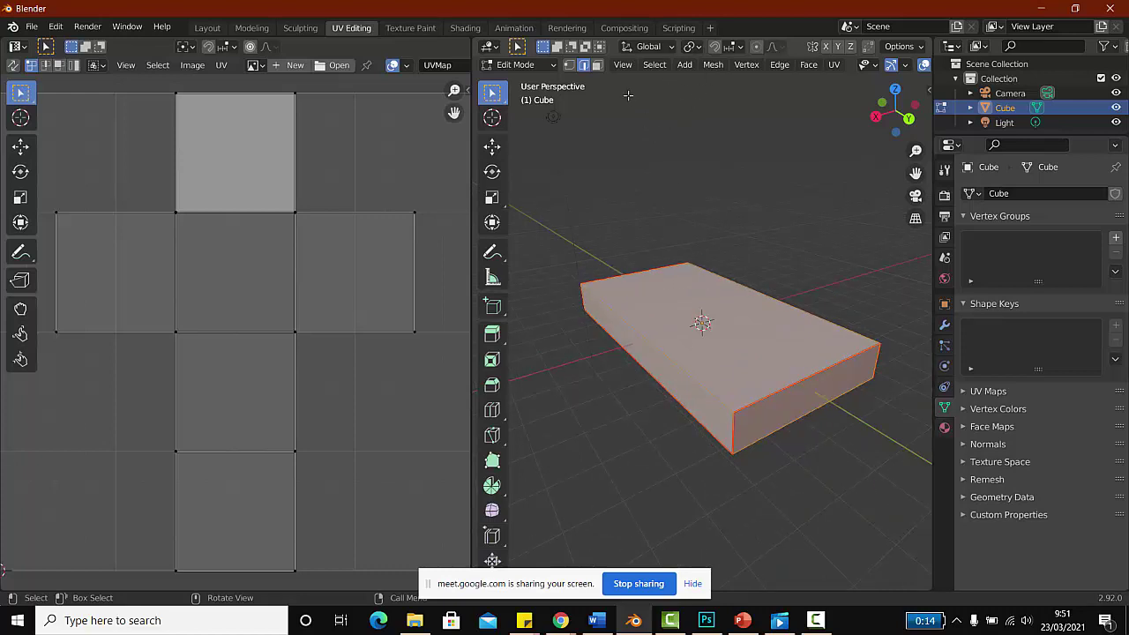
pyautogui.click(597, 66)
pyautogui.click(683, 202)
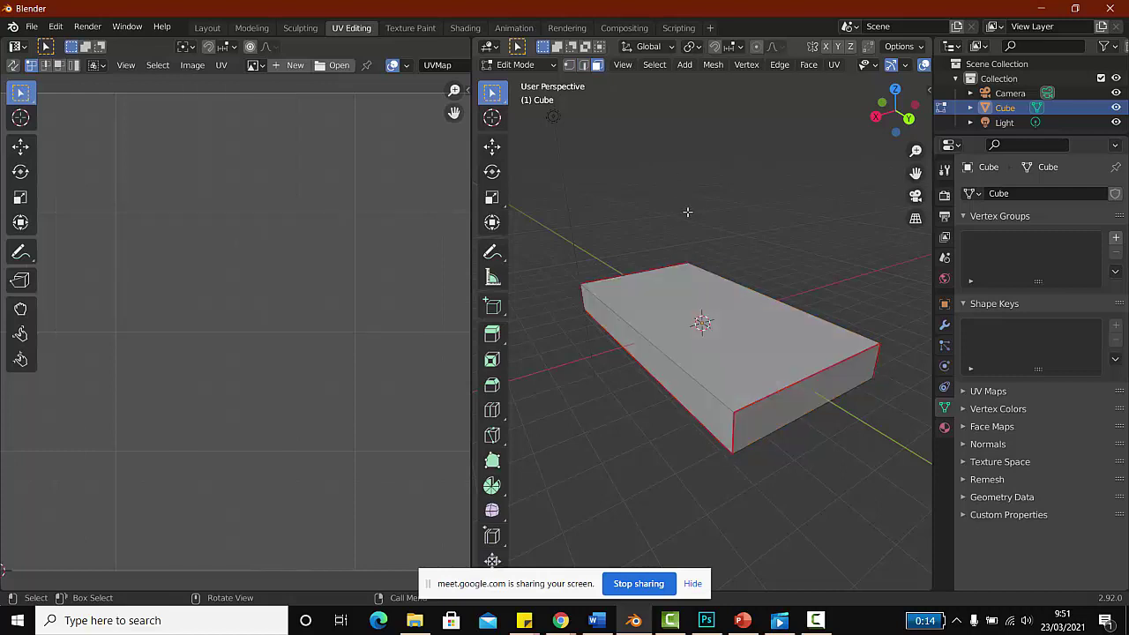
pyautogui.press('a')
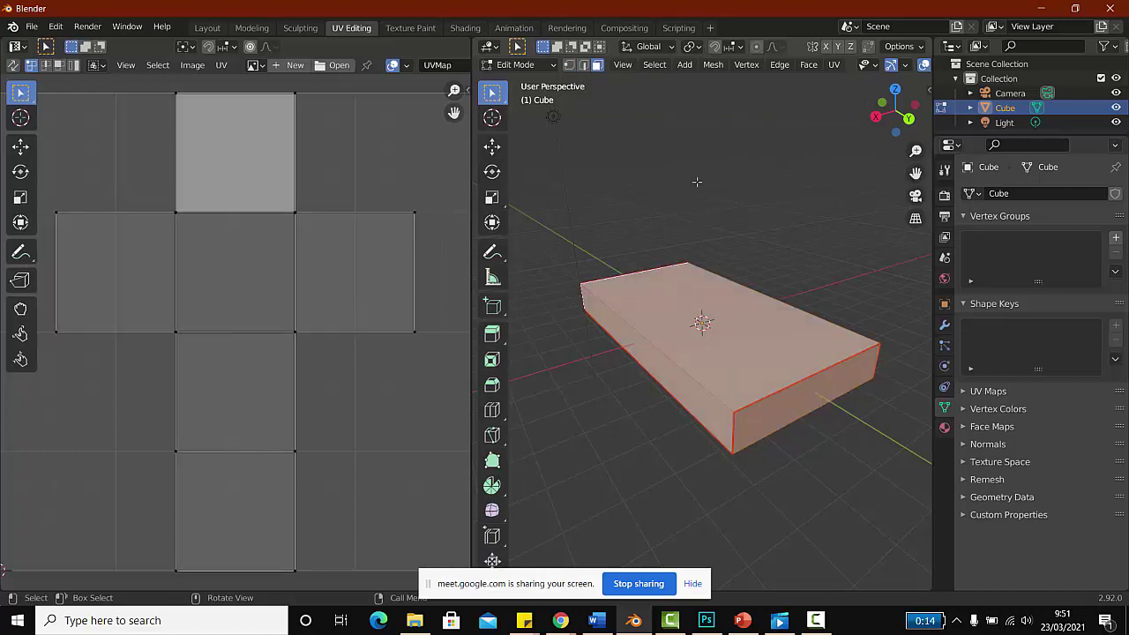
pyautogui.click(834, 65)
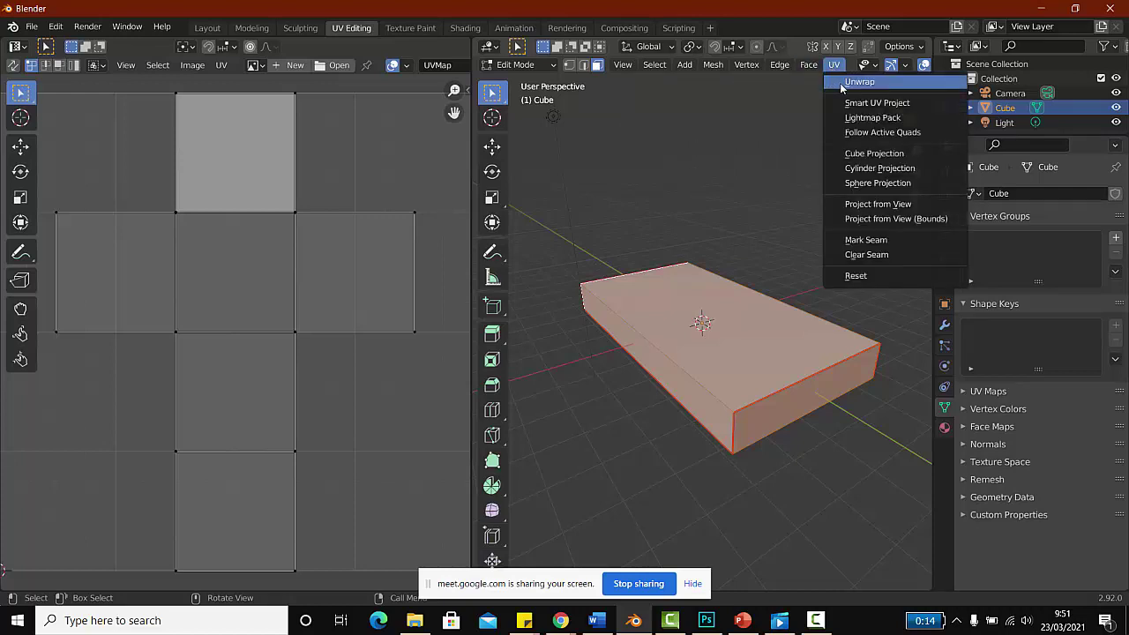
# Step: Unwrap the slab's faces into a new UV layout and zoom out the UV editor
pyautogui.click(842, 82)
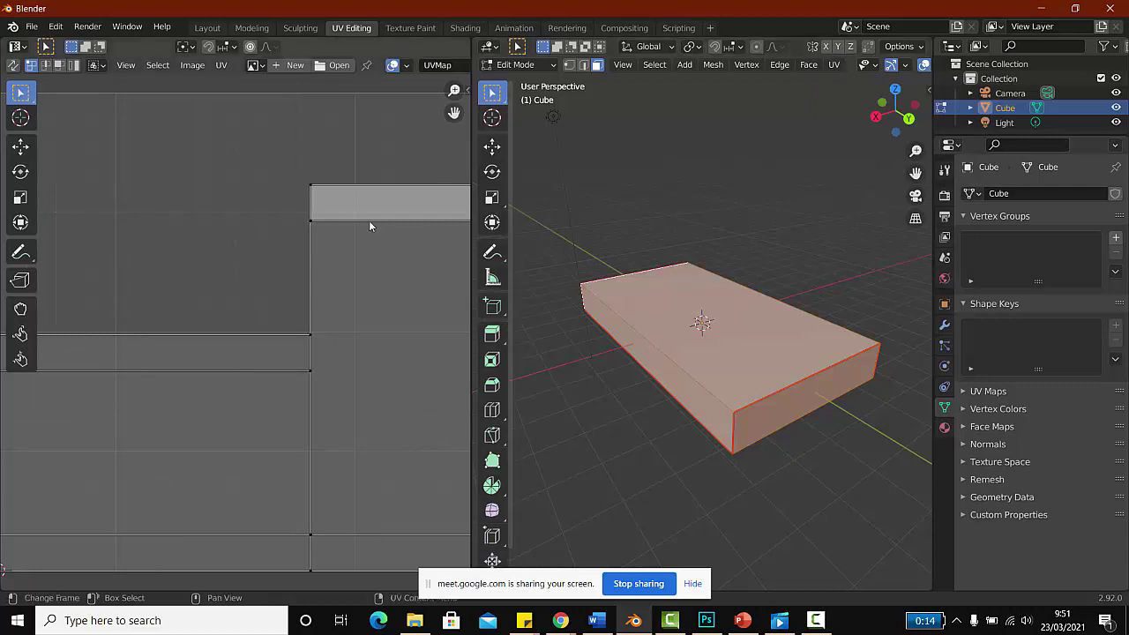
pyautogui.scroll(-3, 351, 234)
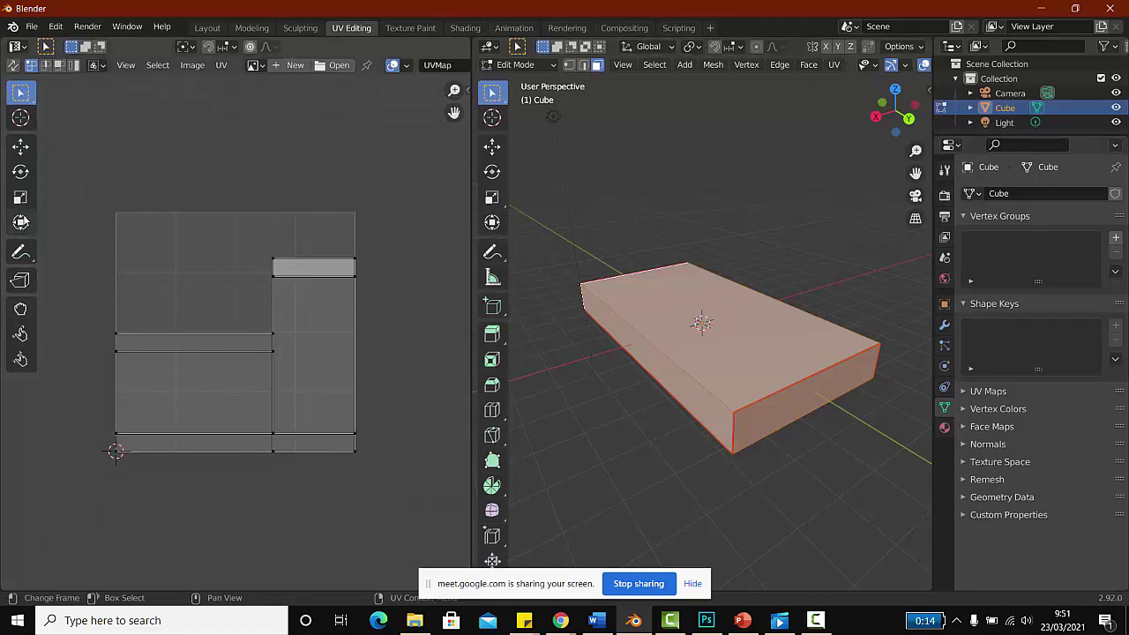
pyautogui.click(21, 145)
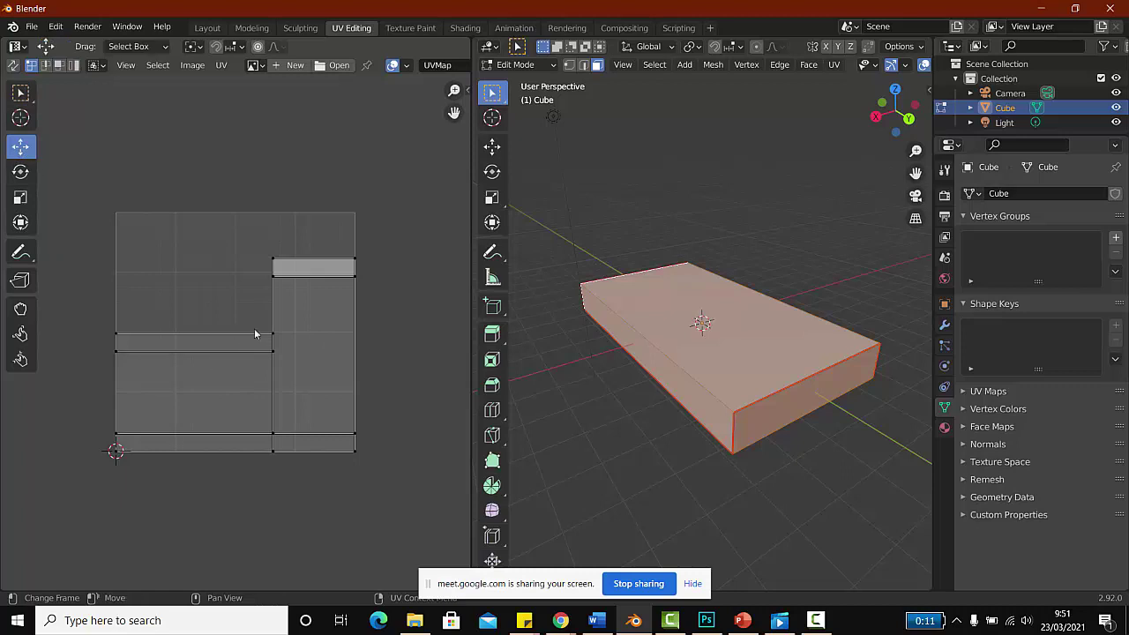
pyautogui.click(300, 257)
# Step: Inspect the UV islands by selecting each large rectangle and thin strip in UV face select
pyautogui.click(59, 65)
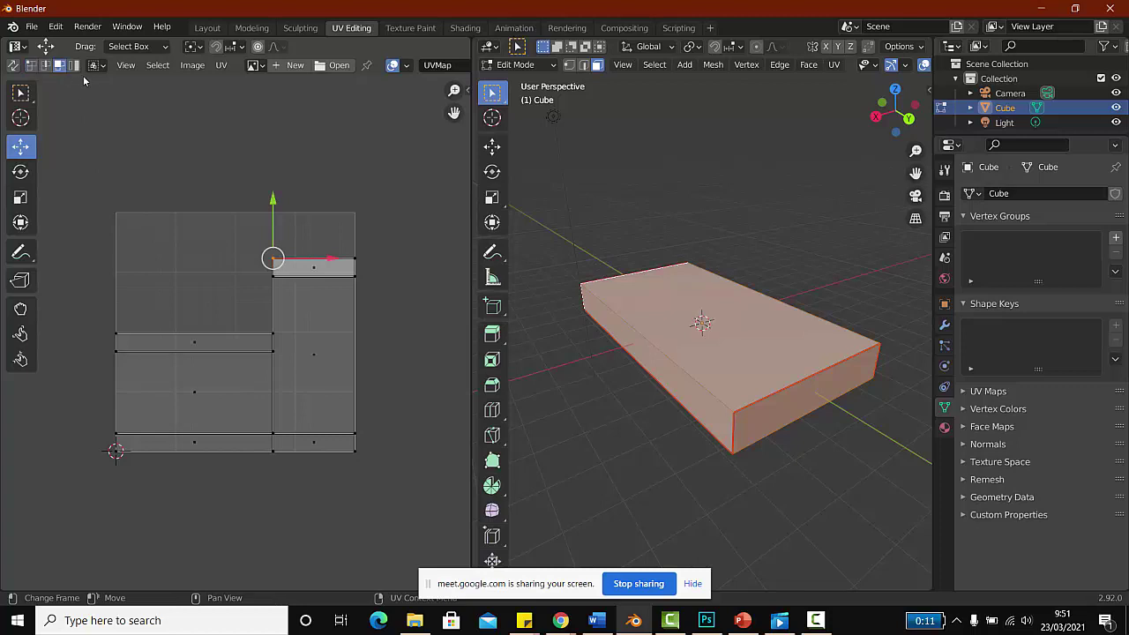
pyautogui.click(185, 382)
pyautogui.click(241, 340)
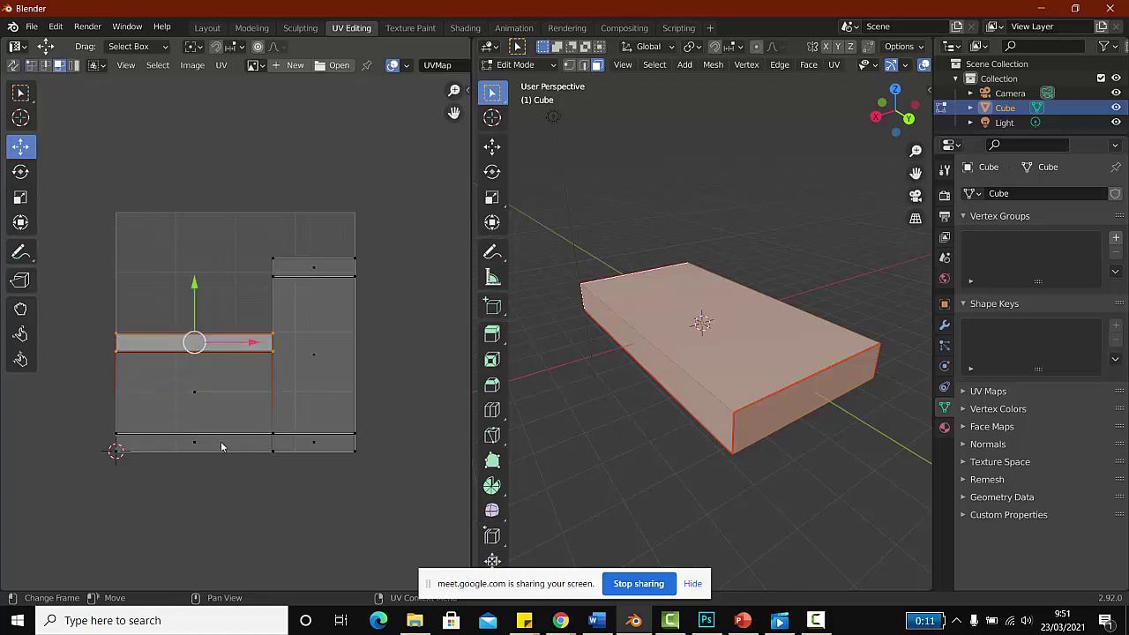
pyautogui.click(221, 447)
pyautogui.click(295, 383)
pyautogui.click(290, 439)
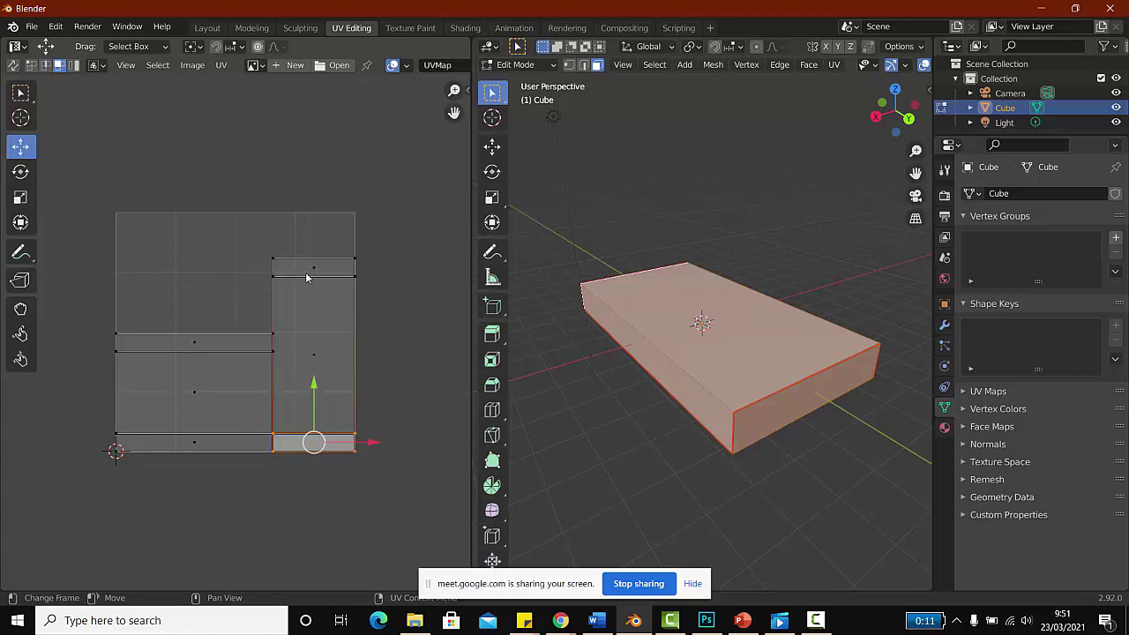
pyautogui.click(304, 268)
pyautogui.click(262, 248)
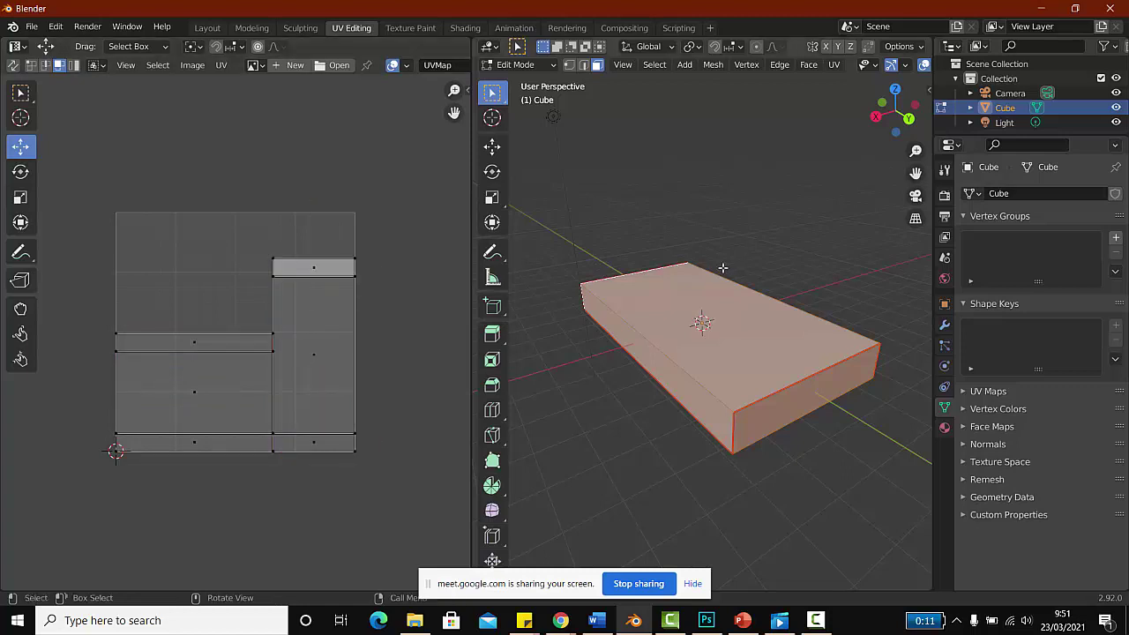
# Step: Select individual slab faces to match them to their UV islands, then reselect the whole mesh
pyautogui.click(672, 194)
pyautogui.click(687, 300)
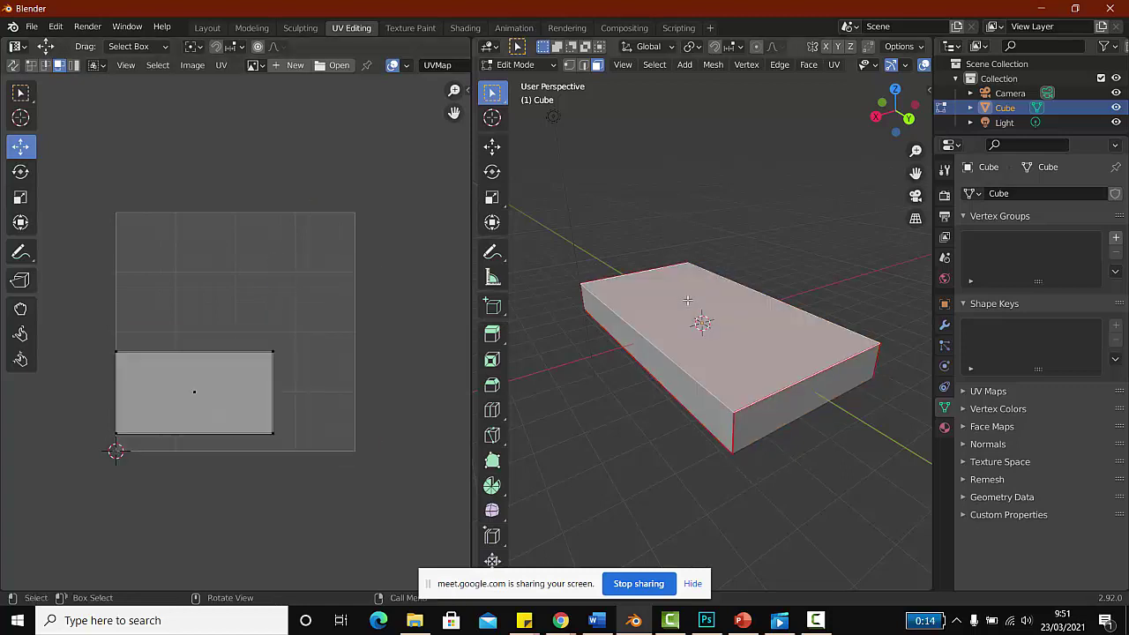
pyautogui.click(674, 371)
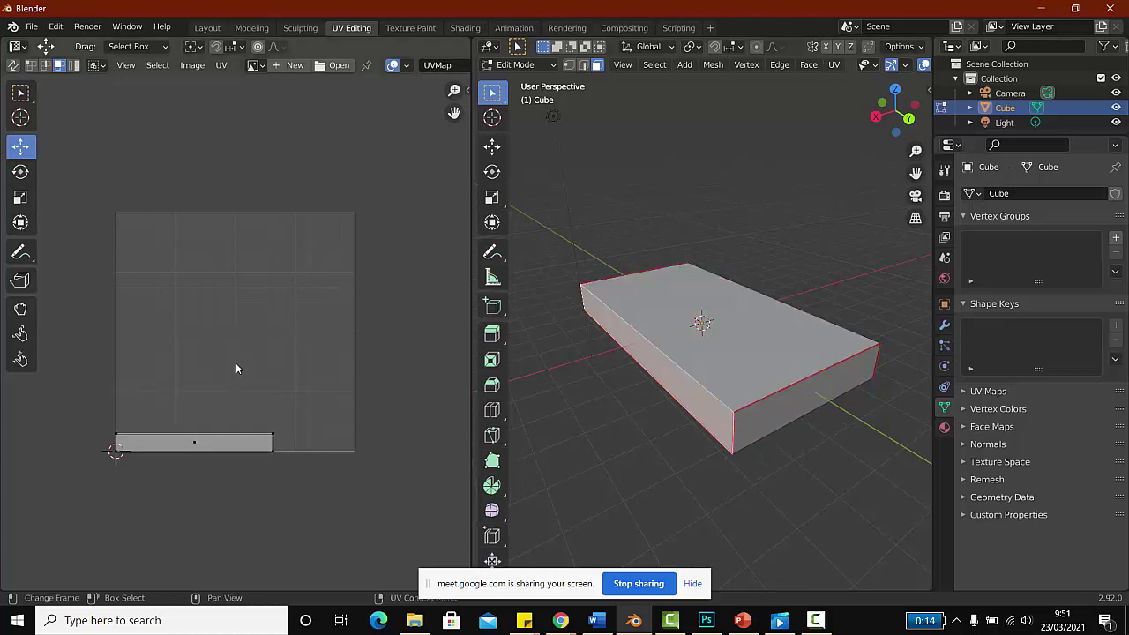
pyautogui.click(774, 409)
pyautogui.moveTo(798, 451); pyautogui.dragTo(655, 337, button='middle')
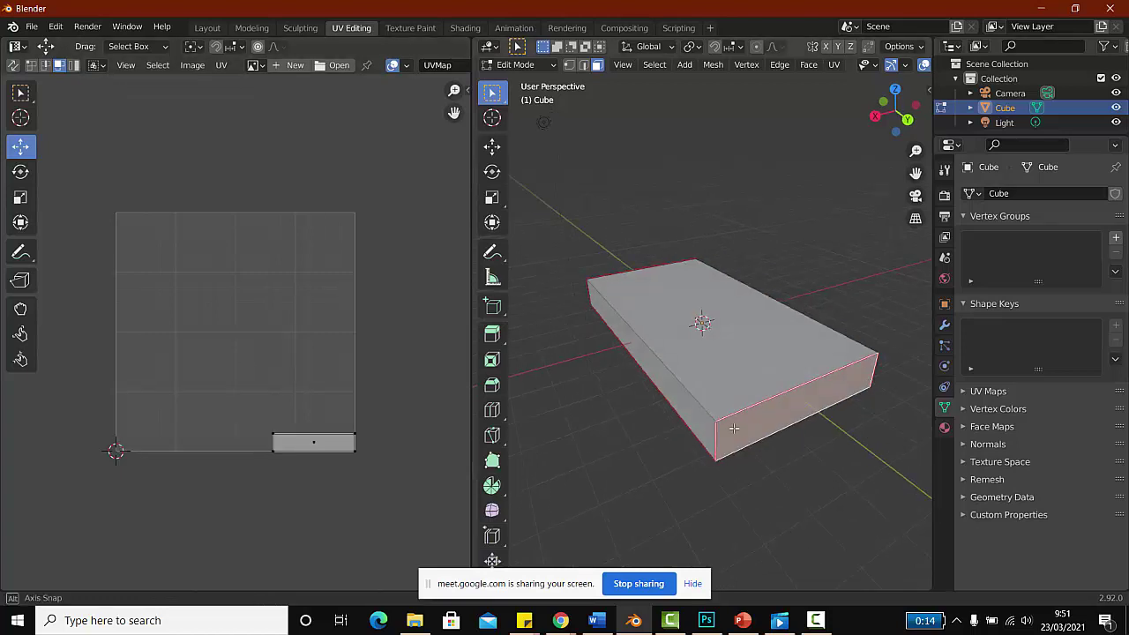
pyautogui.click(654, 337)
pyautogui.moveTo(764, 390); pyautogui.dragTo(734, 340, button='middle')
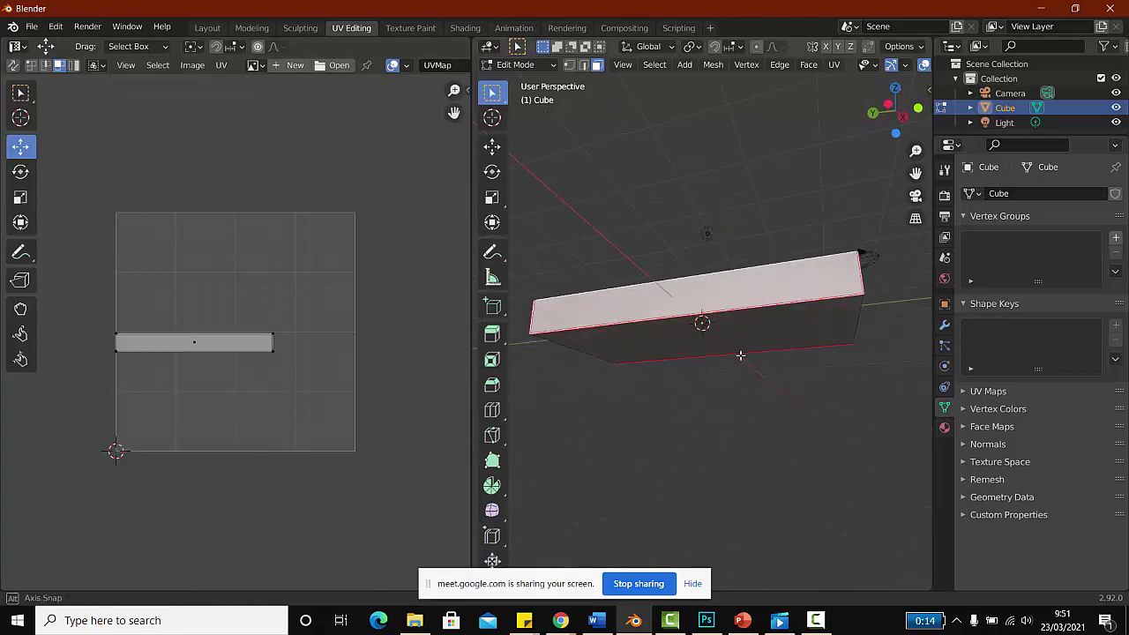
pyautogui.click(734, 340)
pyautogui.moveTo(770, 420); pyautogui.dragTo(594, 191, button='middle')
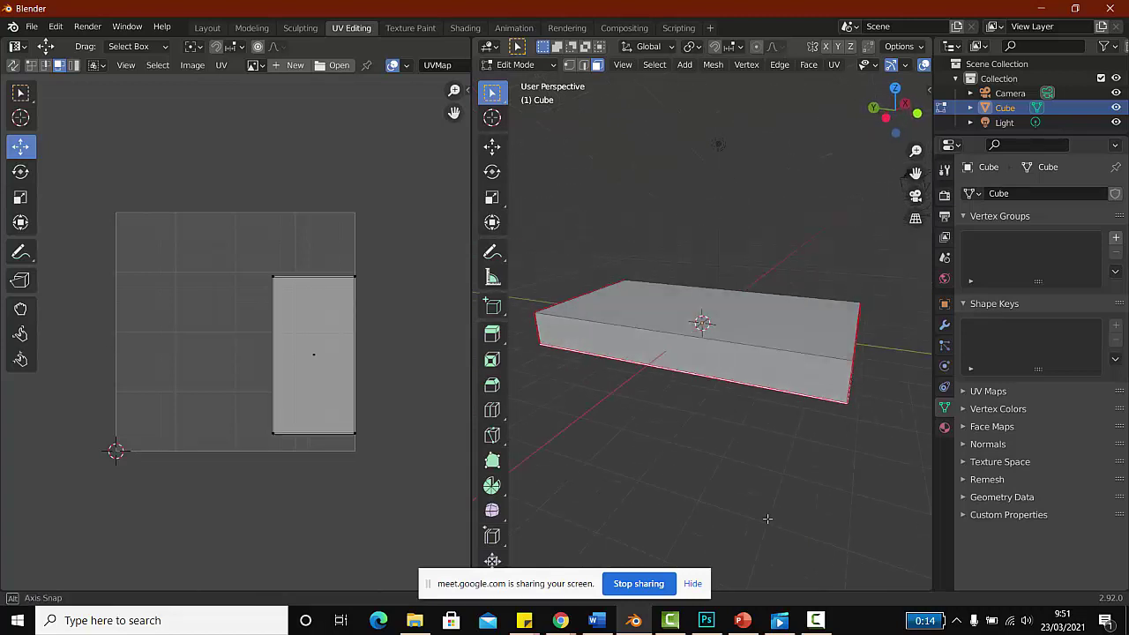
pyautogui.click(667, 80)
pyautogui.click(655, 64)
pyautogui.click(666, 83)
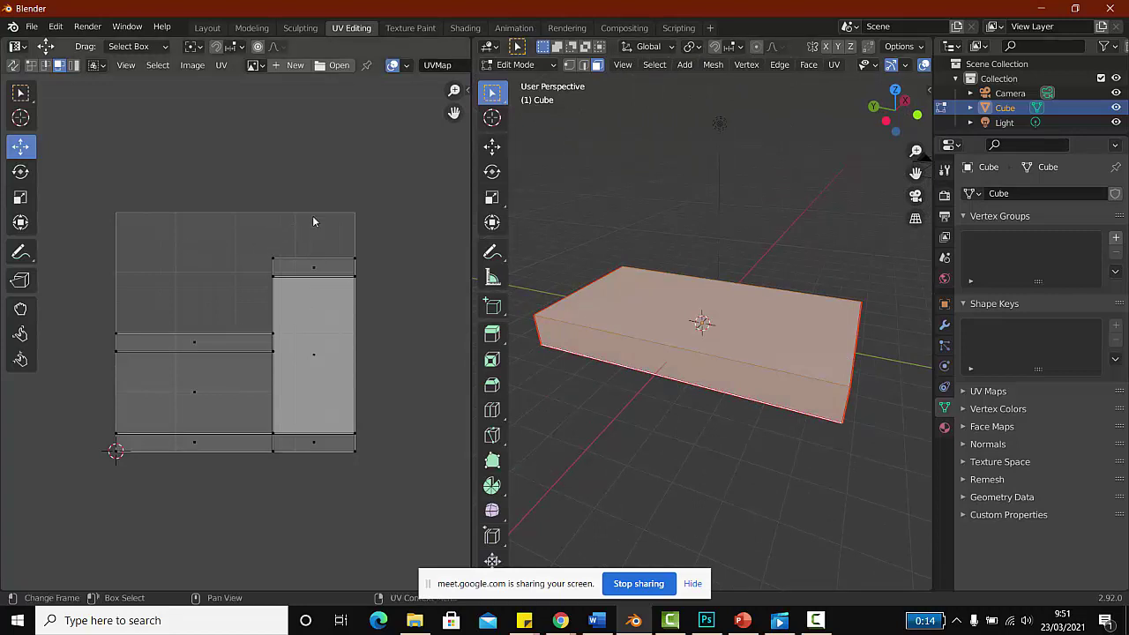
# Step: Export the slab's UV layout as kotak unwarp.png
pyautogui.click(222, 66)
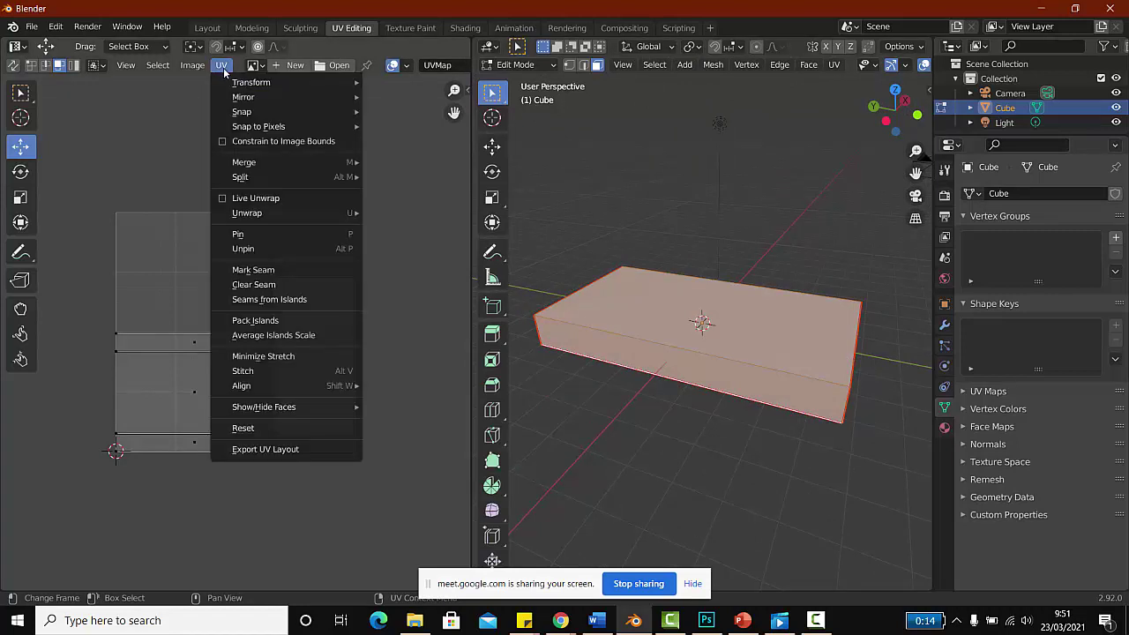
pyautogui.click(289, 448)
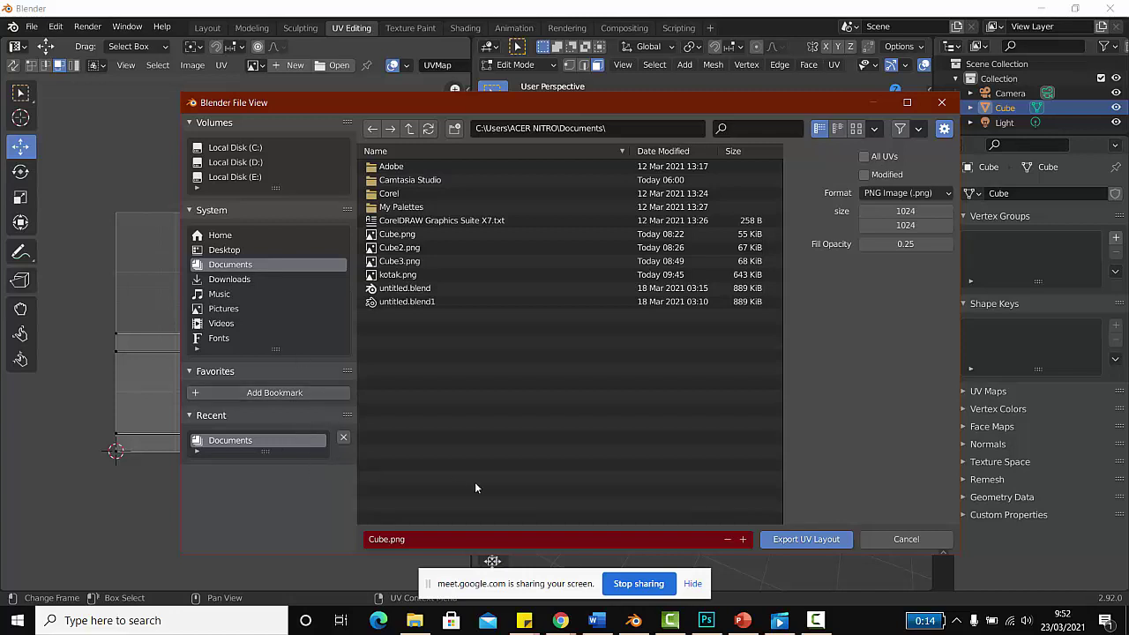
pyautogui.click(429, 540)
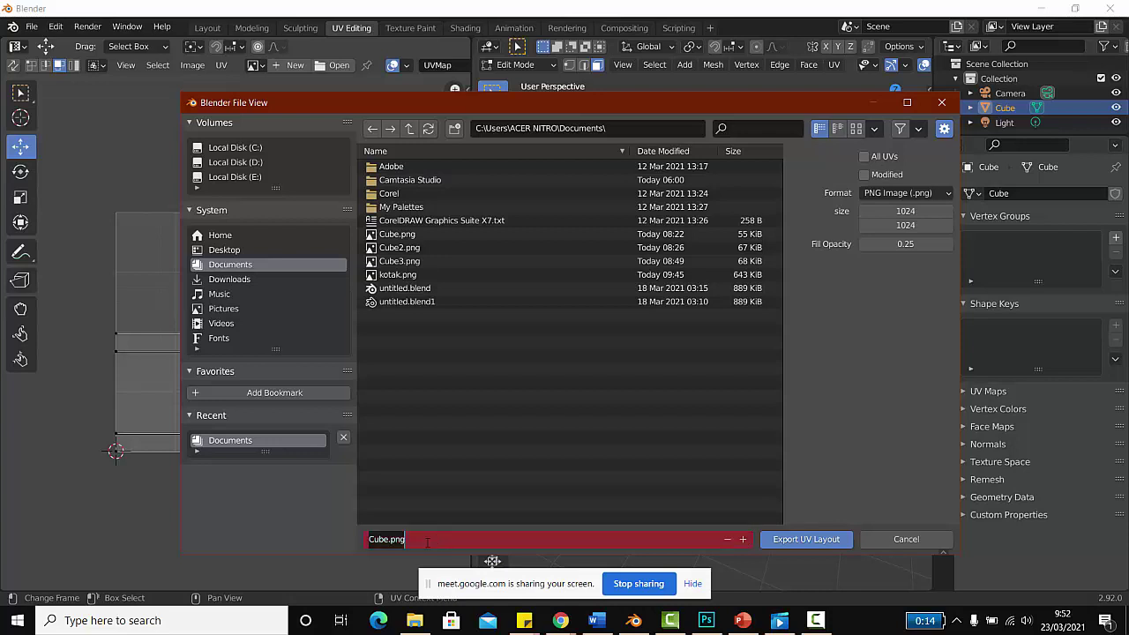
pyautogui.moveTo(429, 540); pyautogui.dragTo(347, 547)
pyautogui.click(424, 544)
pyautogui.press('BackSpace')
pyautogui.press('BackSpace')
pyautogui.press('BackSpace')
pyautogui.press('BackSpace')
pyautogui.press('BackSpace')
pyautogui.write('warp')
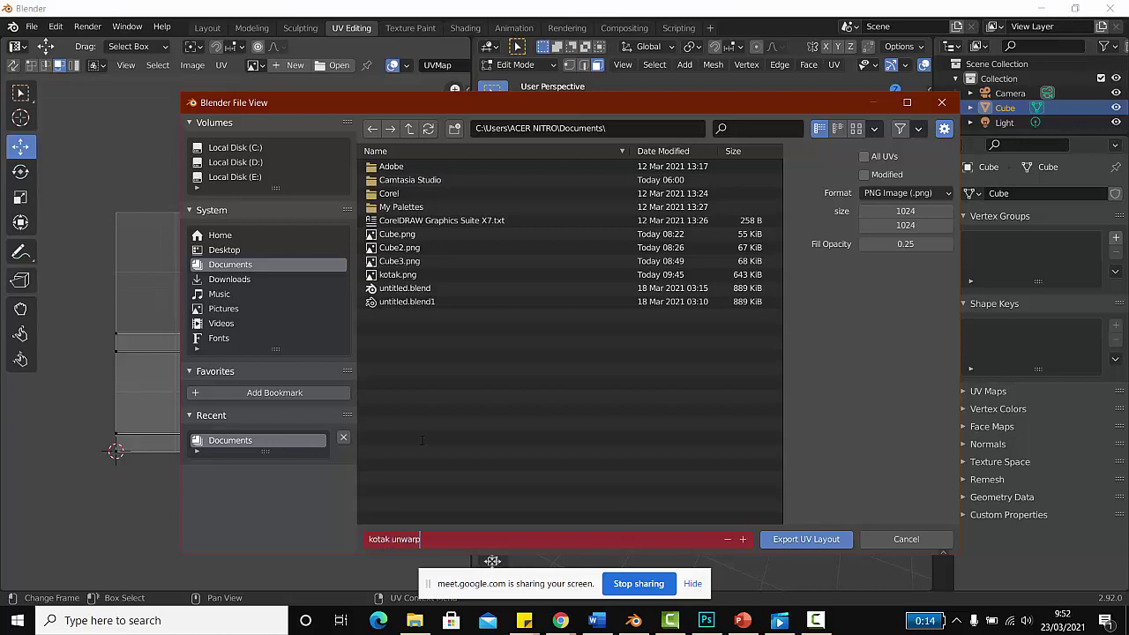
pyautogui.click(803, 541)
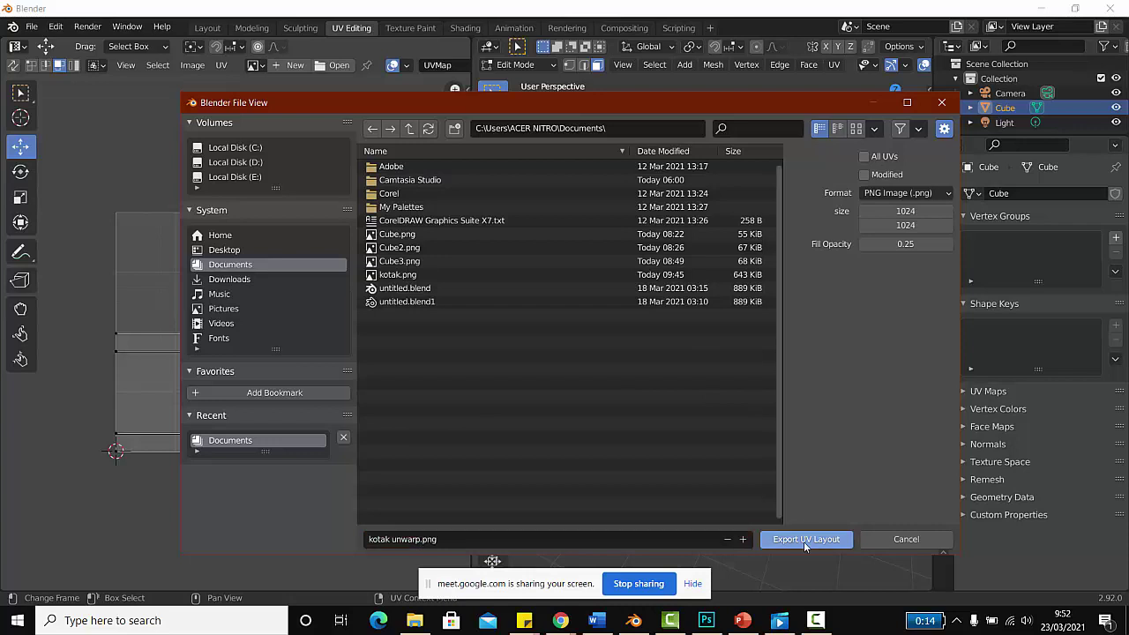
pyautogui.click(804, 542)
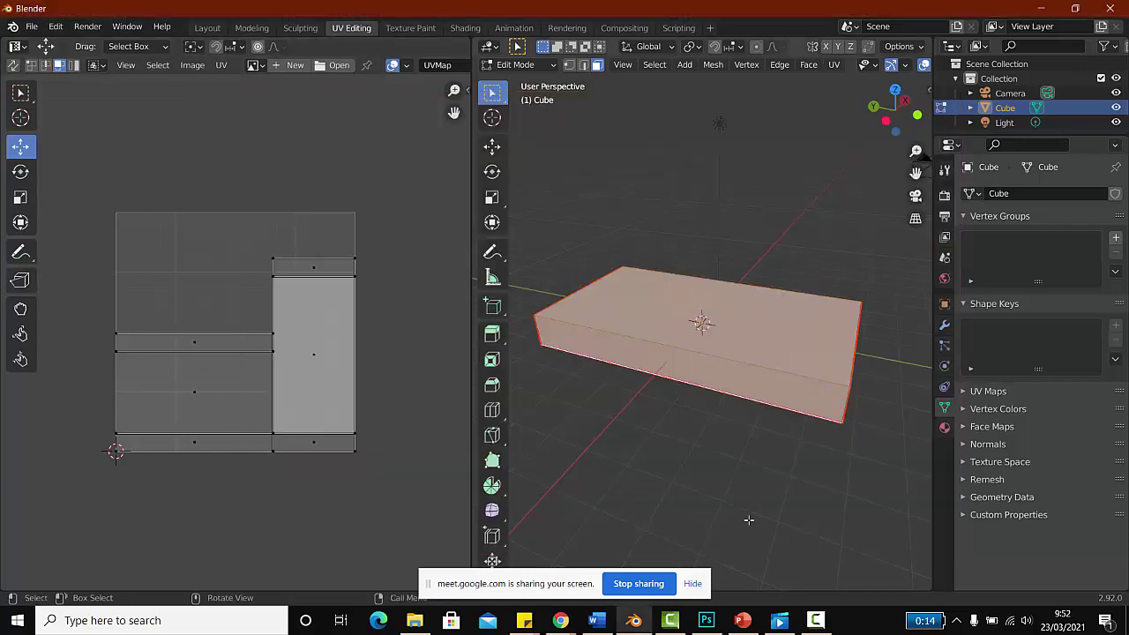
# Step: From an underside view, select all slab faces and check the UV export window without saving
pyautogui.moveTo(741, 421); pyautogui.dragTo(765, 291, button='middle')
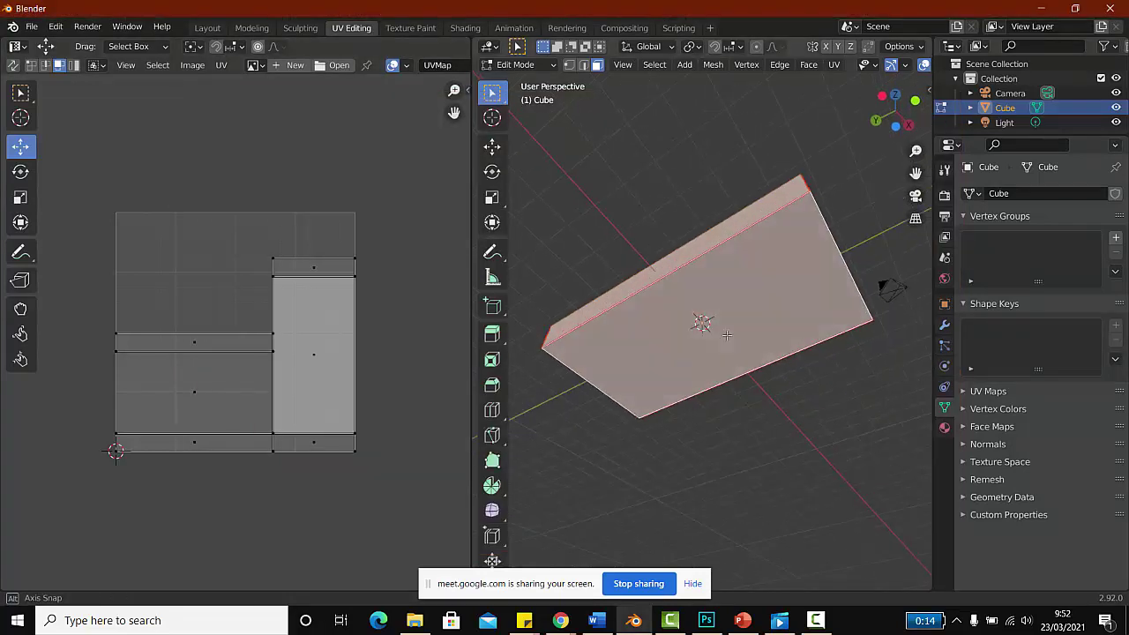
pyautogui.click(765, 295)
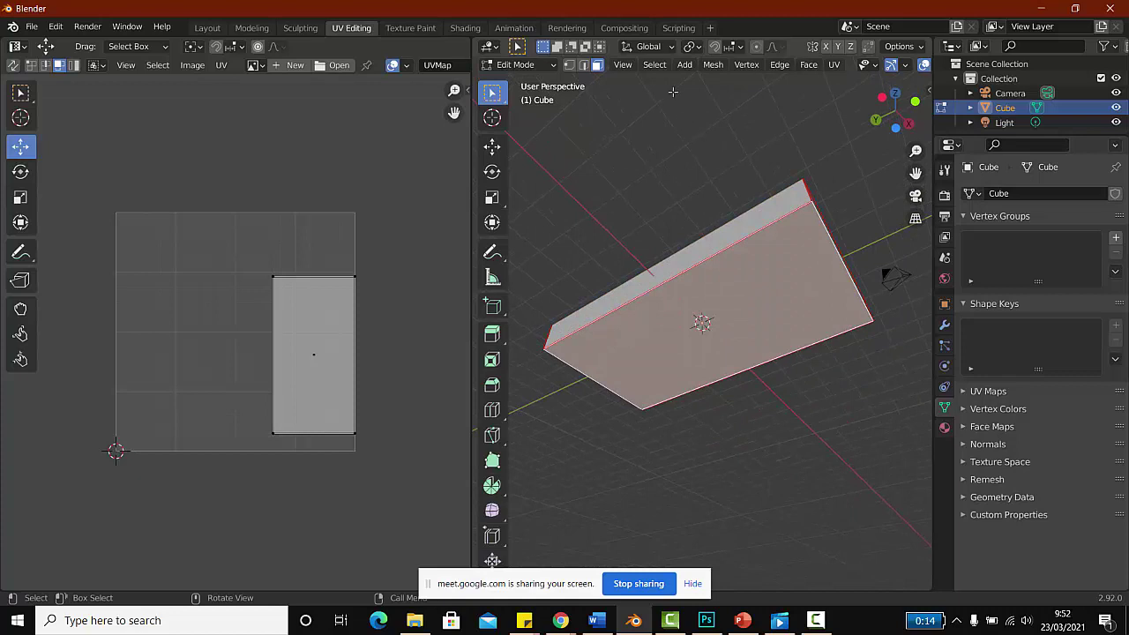
pyautogui.click(653, 68)
pyautogui.click(664, 83)
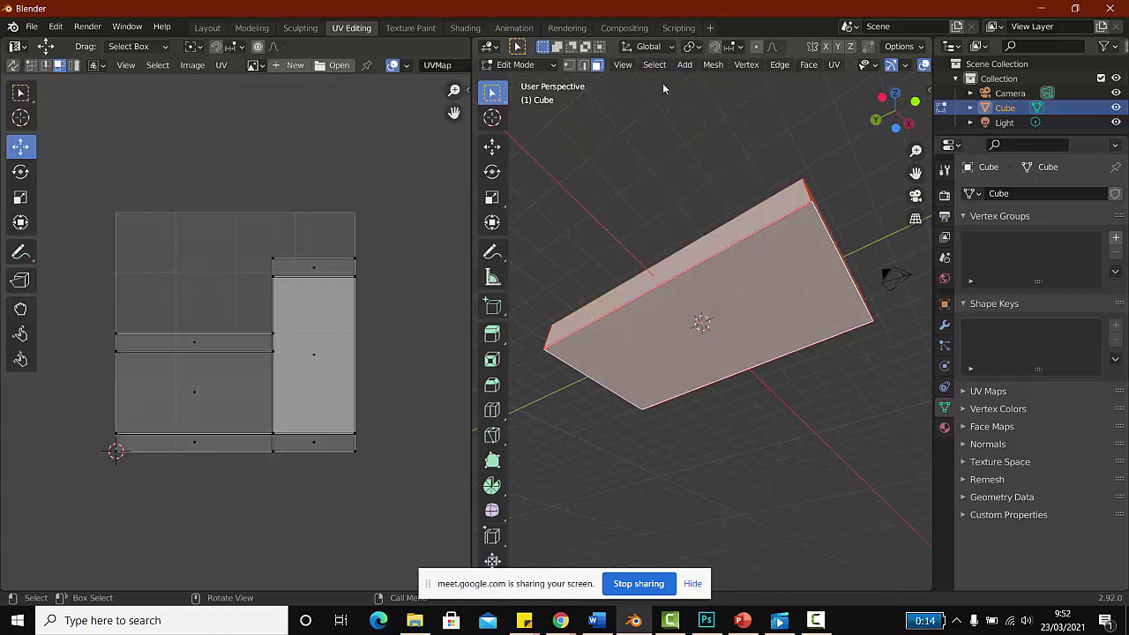
pyautogui.click(221, 66)
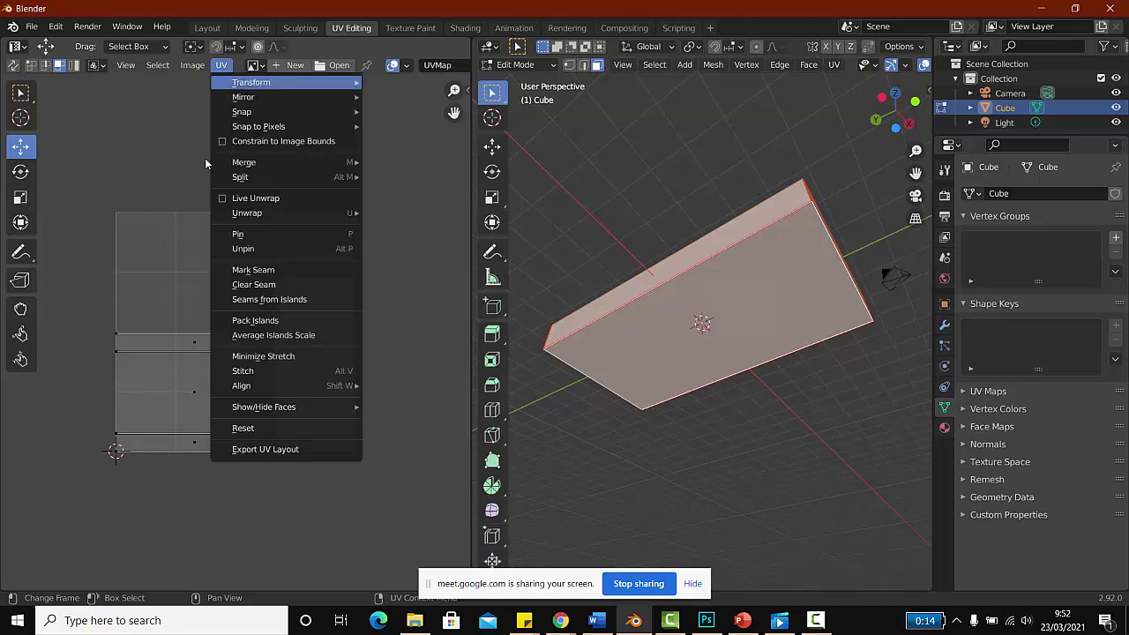
pyautogui.click(269, 450)
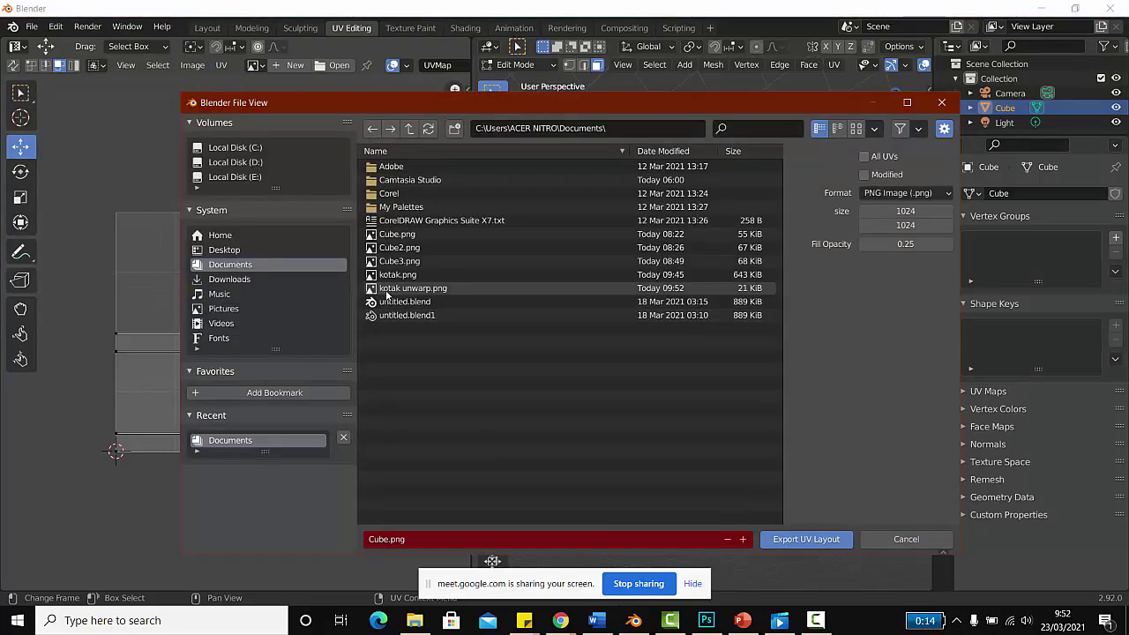
pyautogui.press('Escape')
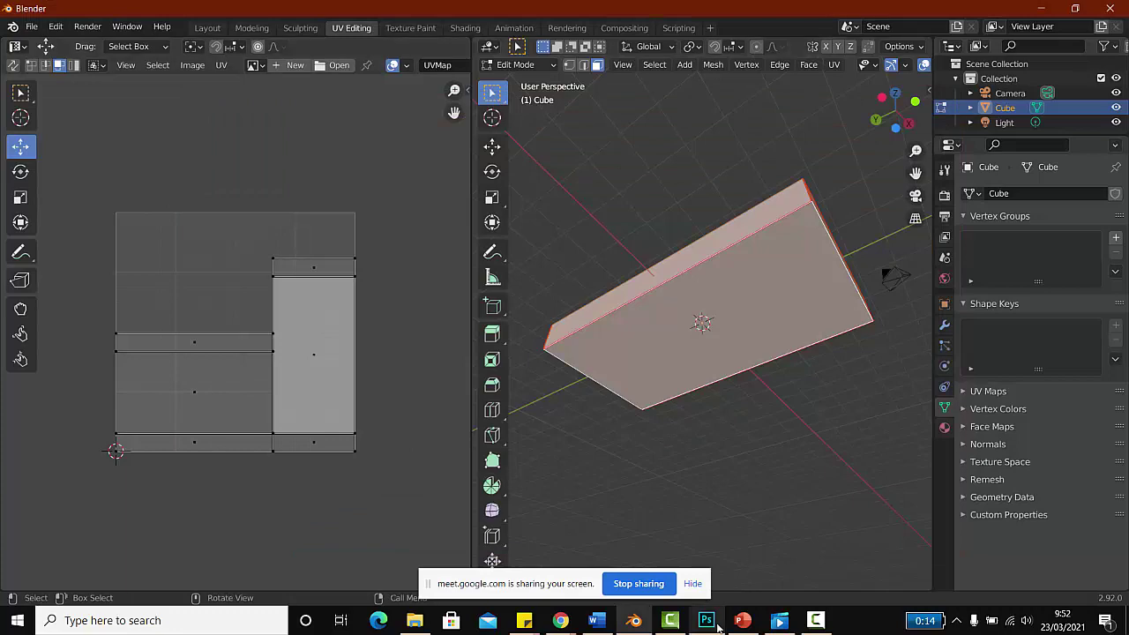
# Step: Open kotak unwarp.png from Documents in Photoshop
pyautogui.click(706, 620)
pyautogui.hotkey('ctrl', 'o')
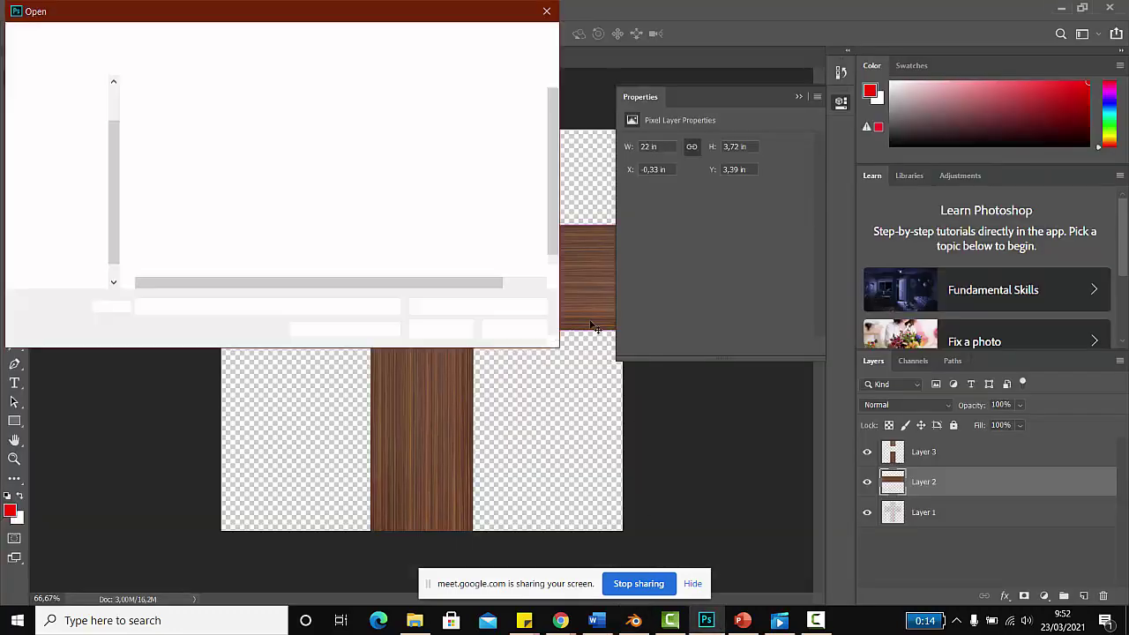
pyautogui.click(237, 250)
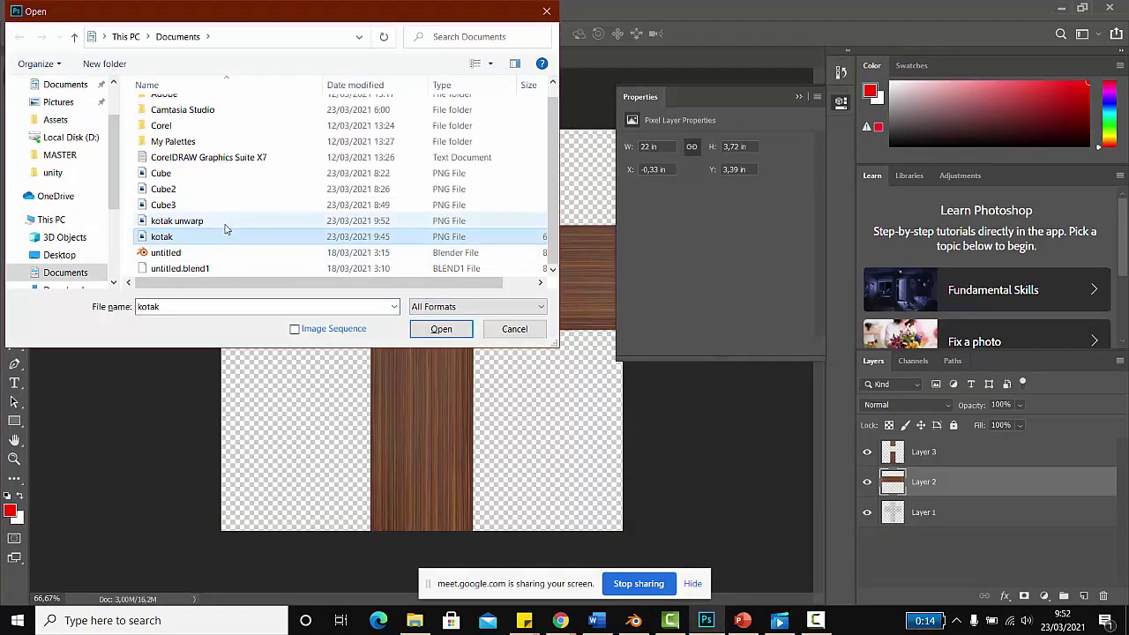
pyautogui.doubleClick(224, 221)
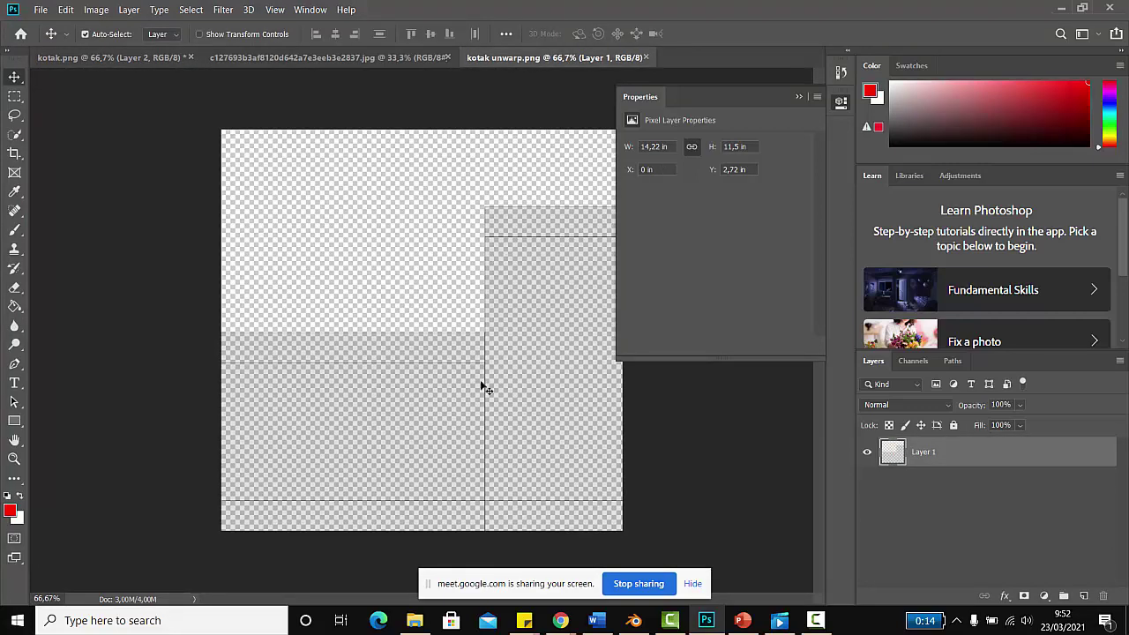
# Step: Paste the wood-grain texture into kotak unwarp as a new layer
pyautogui.click(399, 58)
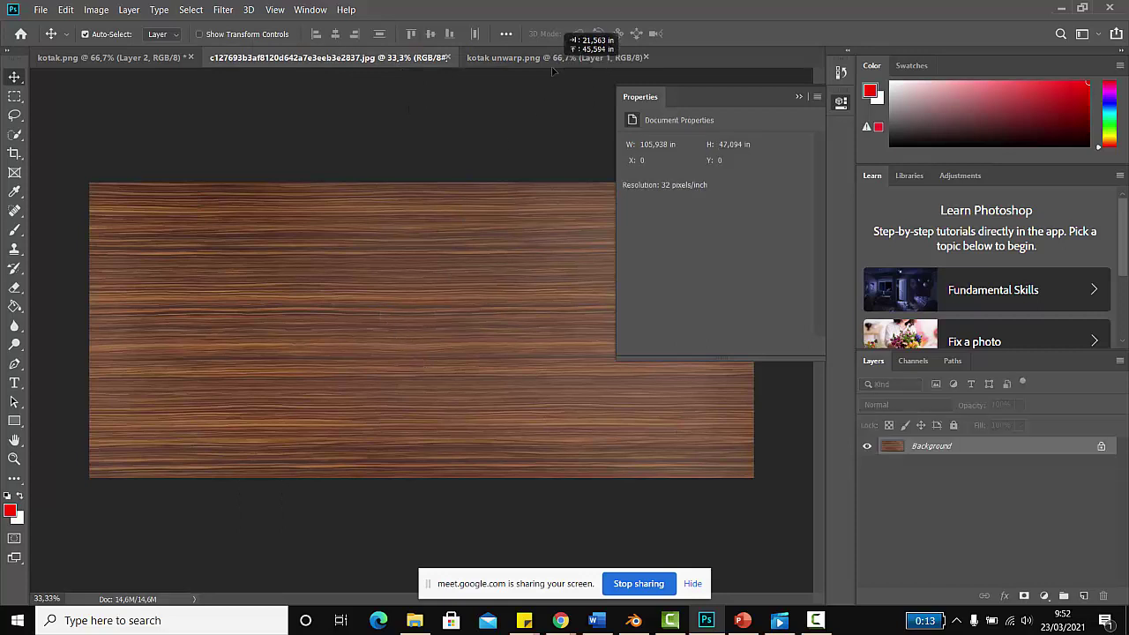
pyautogui.click(554, 60)
pyautogui.hotkey('ctrl', 'v')
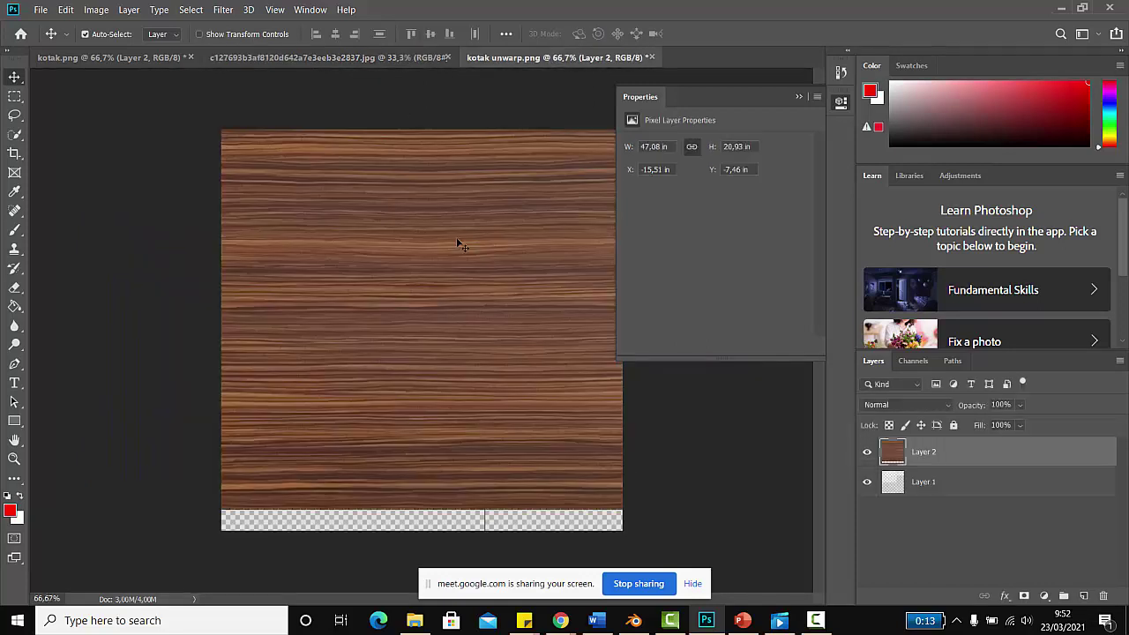
# Step: Scale the wood layer to about 25% and move it over the lower-left area
pyautogui.hotkey('ctrl', 't')
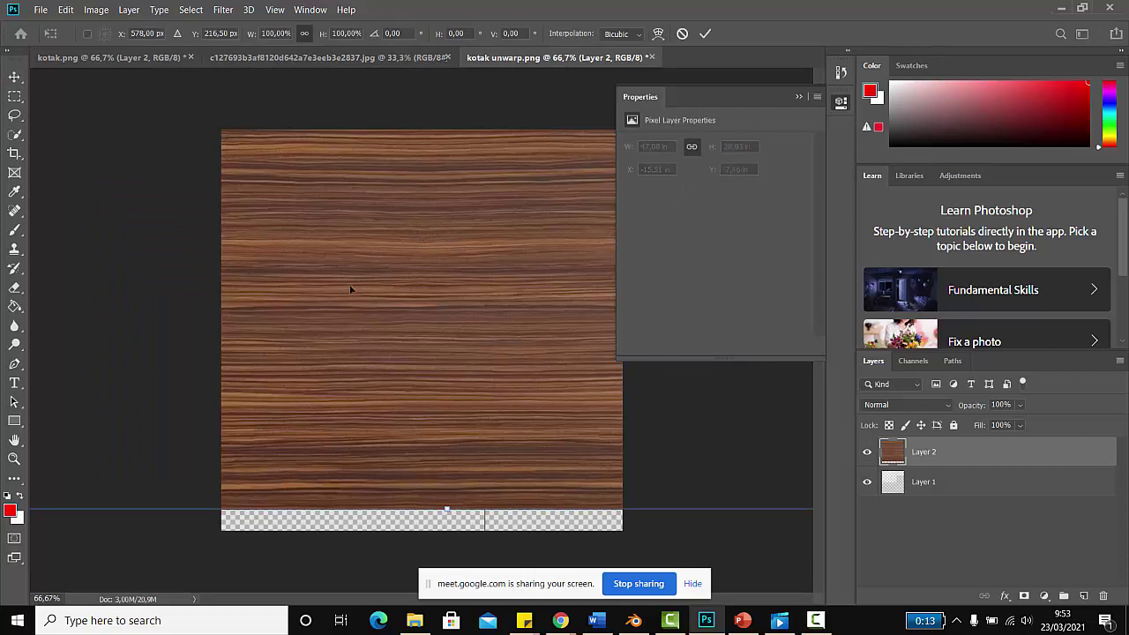
pyautogui.hotkey('ctrl', '0')
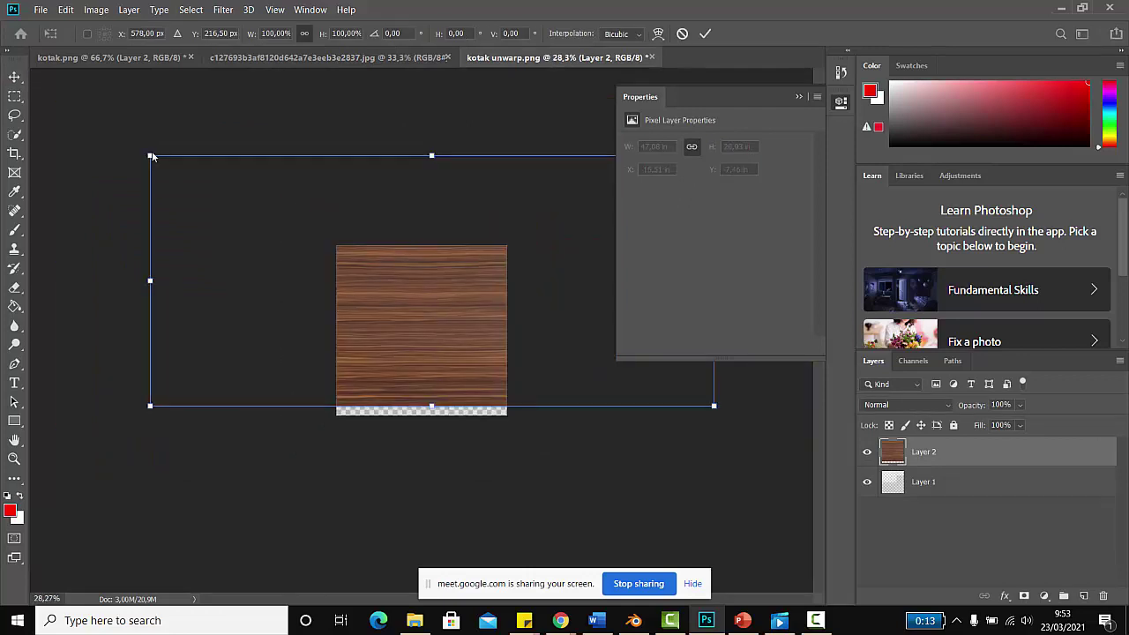
pyautogui.moveTo(151, 155)
pyautogui.mouseDown()
pyautogui.moveTo(547, 361)
pyautogui.moveTo(494, 322)
pyautogui.mouseUp()
pyautogui.hotkey('ctrl', 'z')
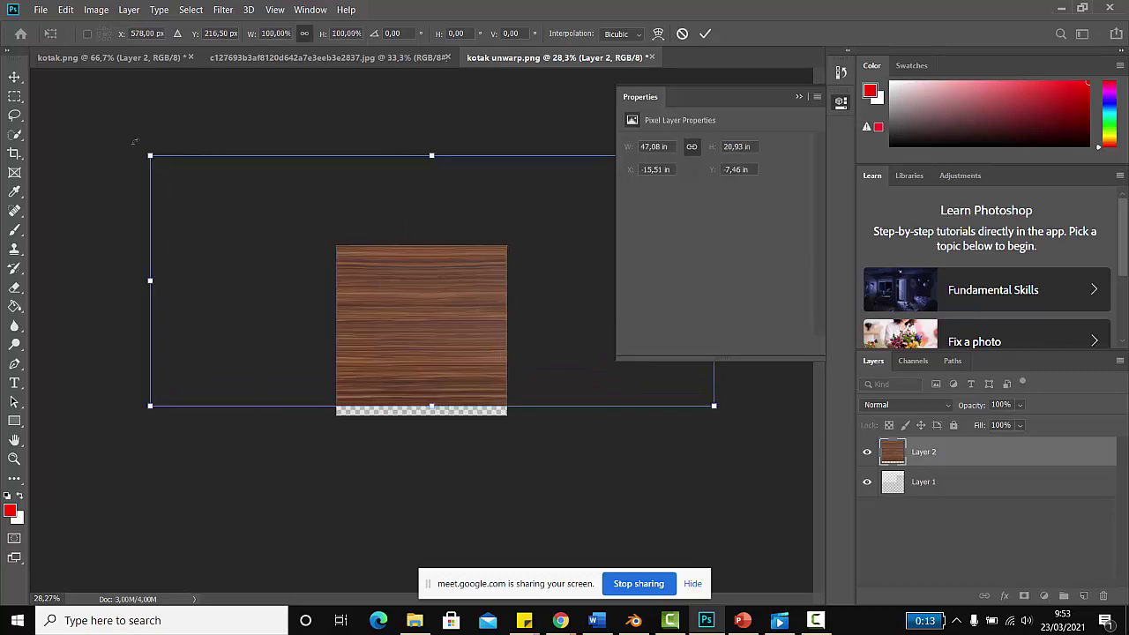
pyautogui.moveTo(150, 155)
pyautogui.mouseDown()
pyautogui.moveTo(574, 345)
pyautogui.moveTo(371, 375)
pyautogui.mouseUp()
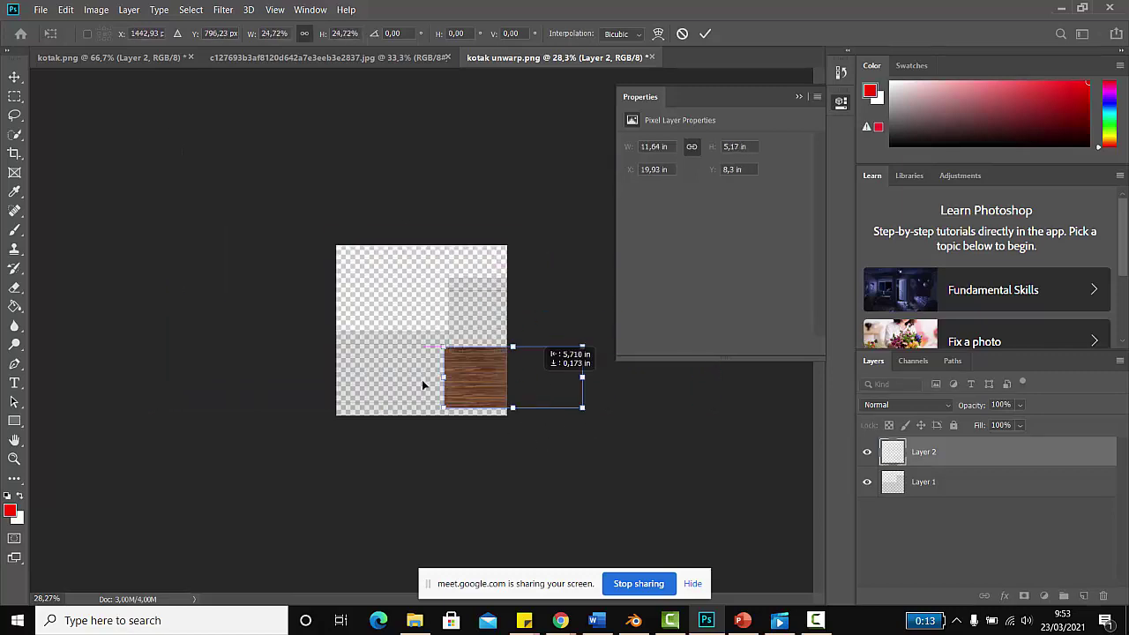
pyautogui.keyDown('alt'); pyautogui.scroll(5, 371, 375); pyautogui.keyUp('alt')
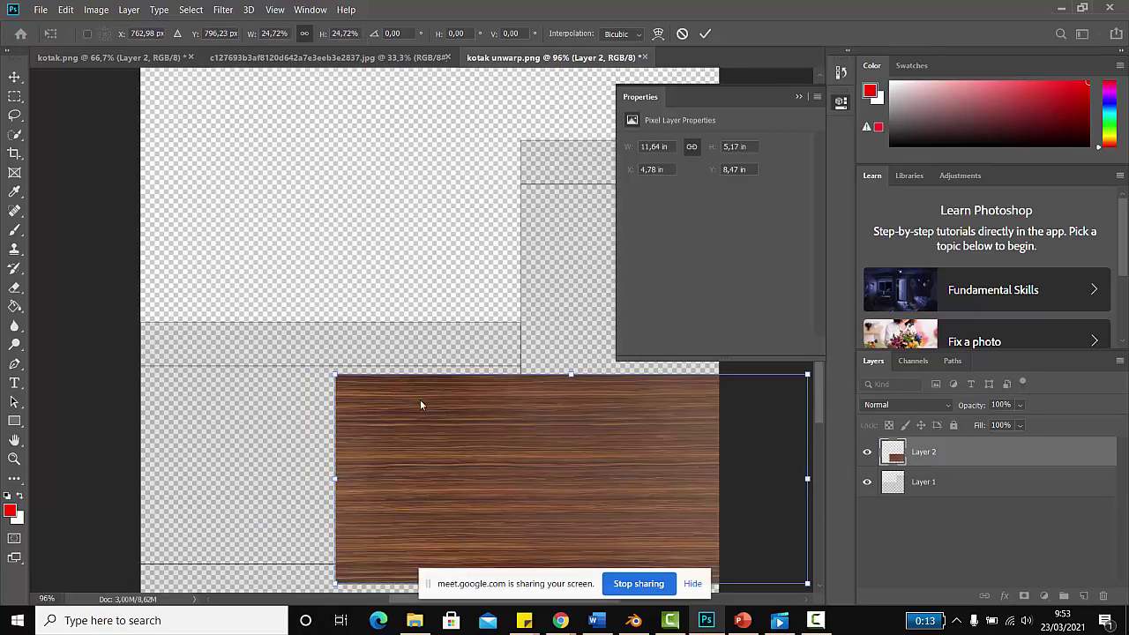
pyautogui.moveTo(491, 436)
pyautogui.mouseDown()
pyautogui.moveTo(296, 425)
pyautogui.moveTo(316, 420)
pyautogui.mouseUp()
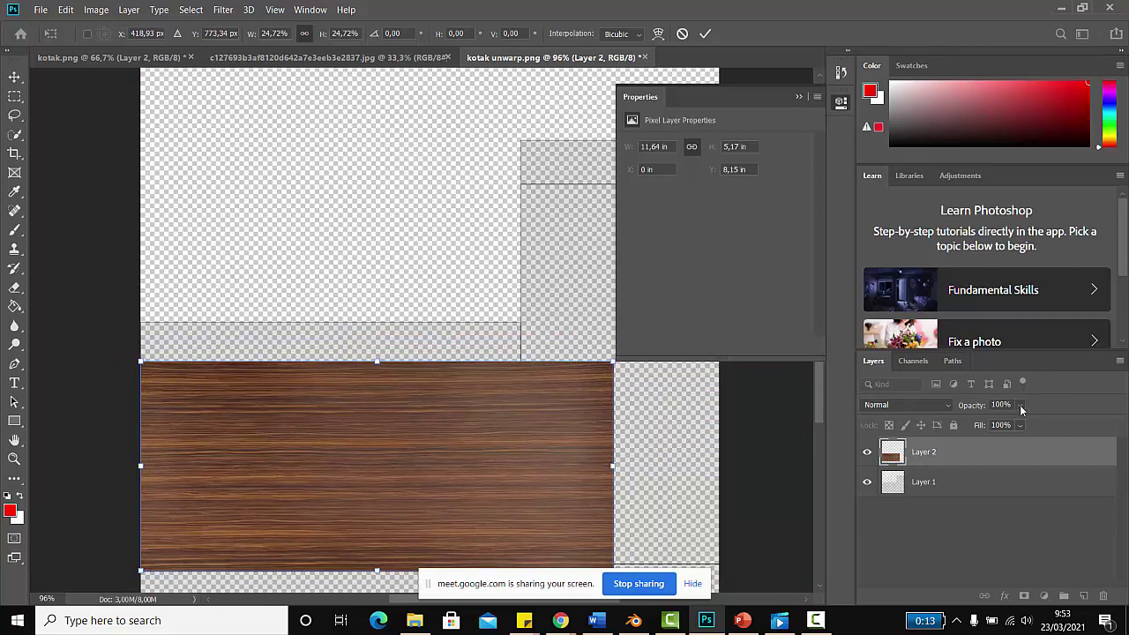
# Step: At reduced opacity, resize and align the wood layer to the lower-left UV panel
pyautogui.moveTo(1021, 409); pyautogui.dragTo(995, 425)
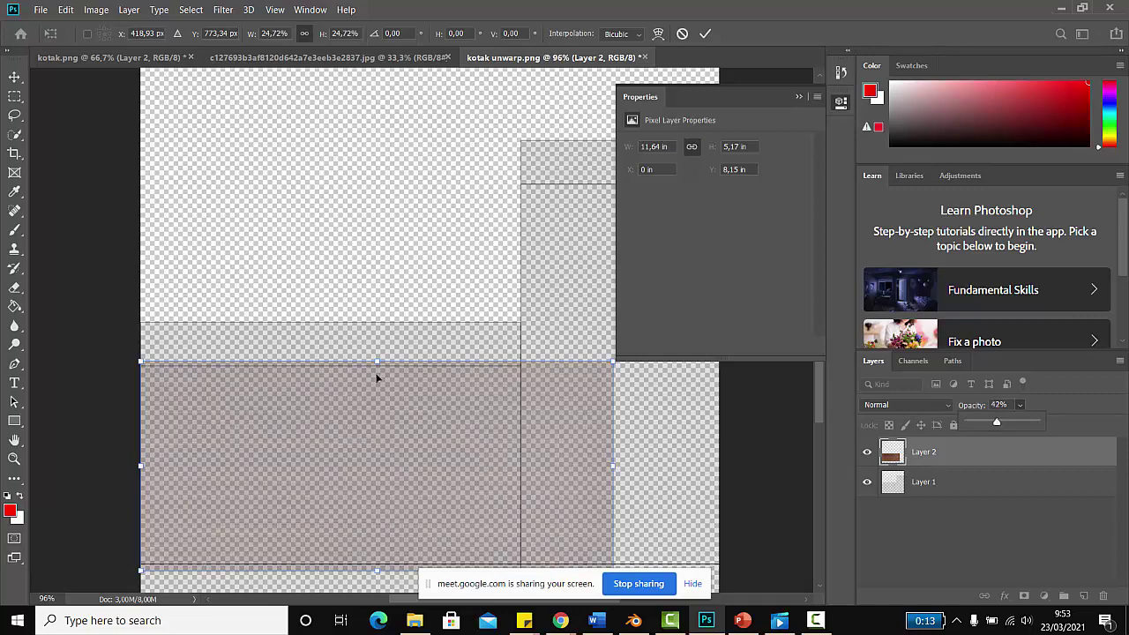
pyautogui.moveTo(377, 358); pyautogui.dragTo(378, 364)
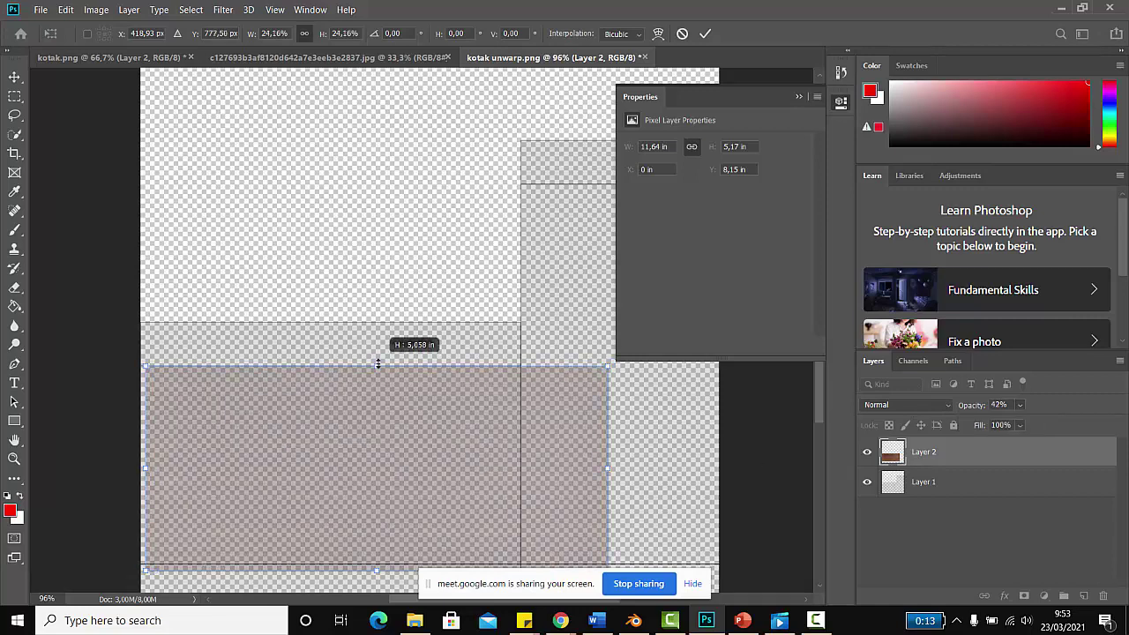
pyautogui.moveTo(357, 415); pyautogui.dragTo(352, 411)
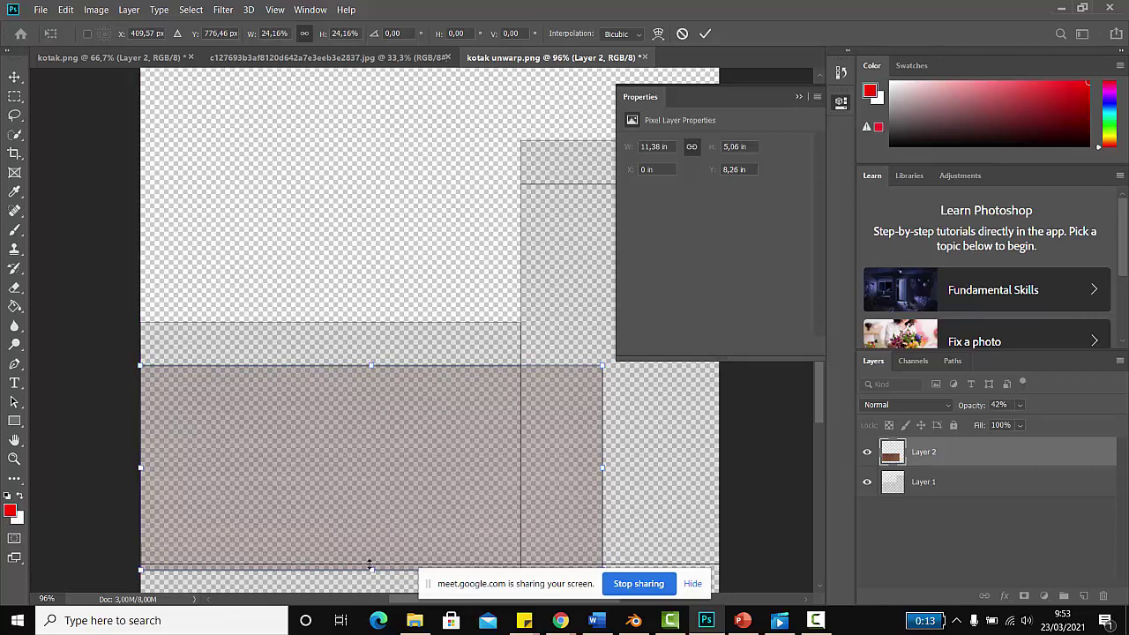
pyautogui.moveTo(370, 566); pyautogui.dragTo(370, 559)
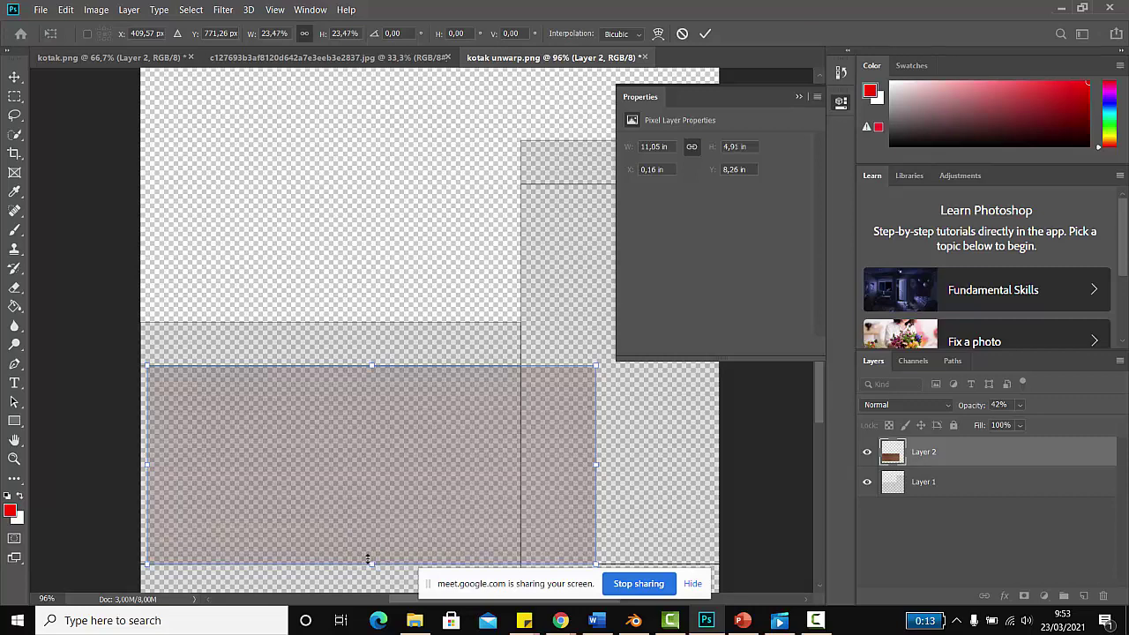
pyautogui.moveTo(359, 531); pyautogui.dragTo(345, 530)
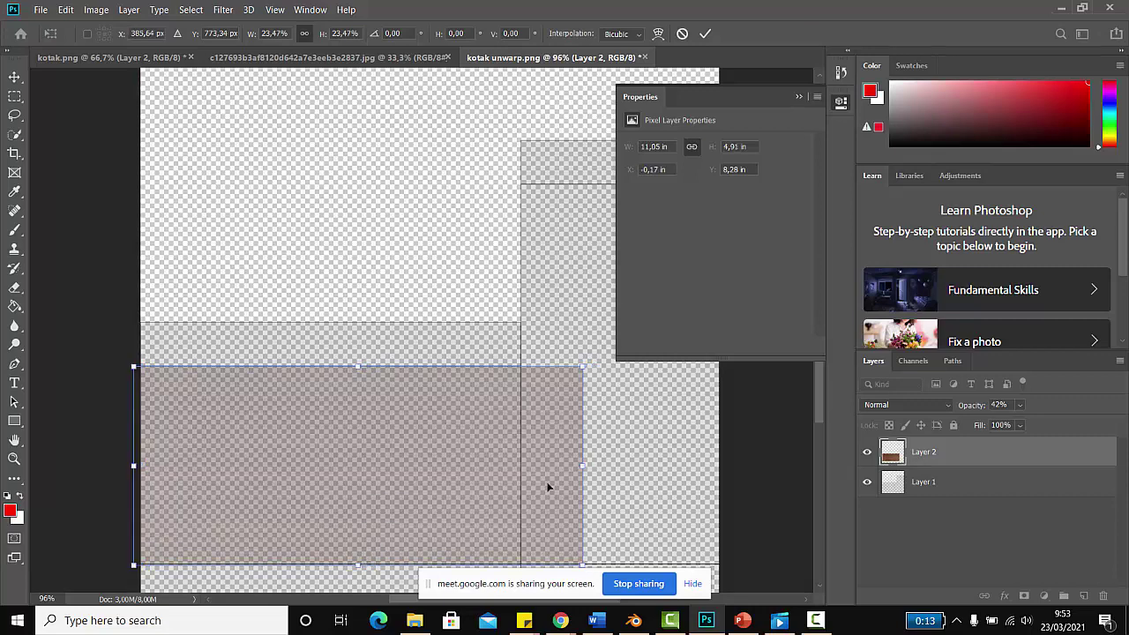
pyautogui.press('Return')
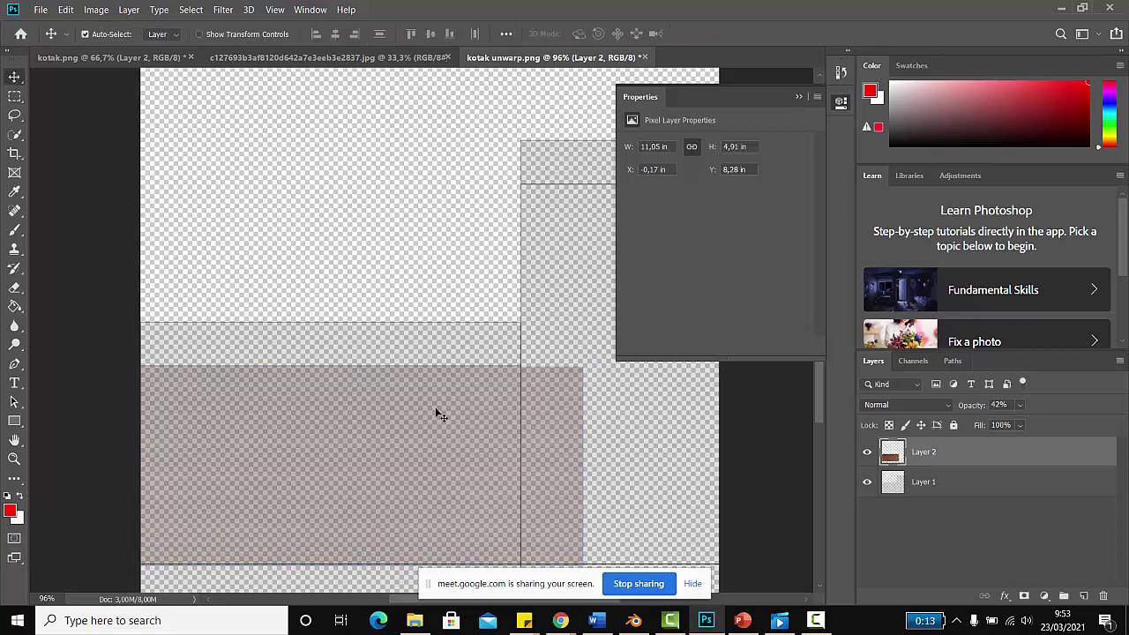
# Step: Nudge the wood layer up and restore it to 100% opacity
pyautogui.press('Up')
pyautogui.press('Up')
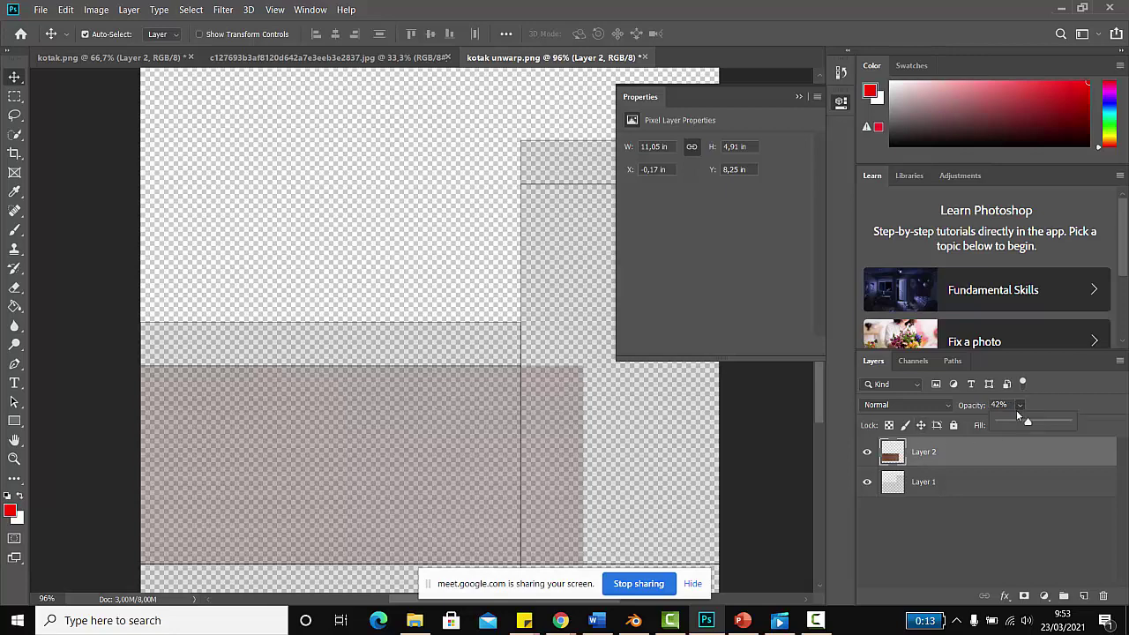
pyautogui.moveTo(1023, 419); pyautogui.dragTo(1078, 420)
pyautogui.keyDown('alt'); pyautogui.scroll(-3, 359, 413); pyautogui.keyUp('alt')
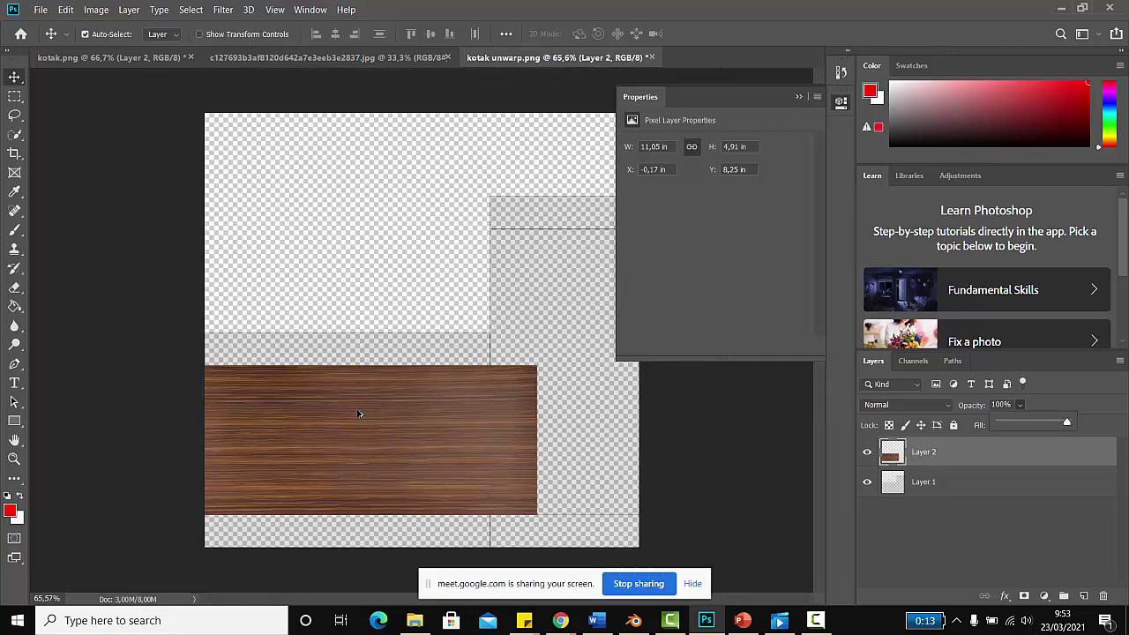
pyautogui.keyDown('alt'); pyautogui.scroll(1, 358, 414); pyautogui.keyUp('alt')
pyautogui.click(437, 408)
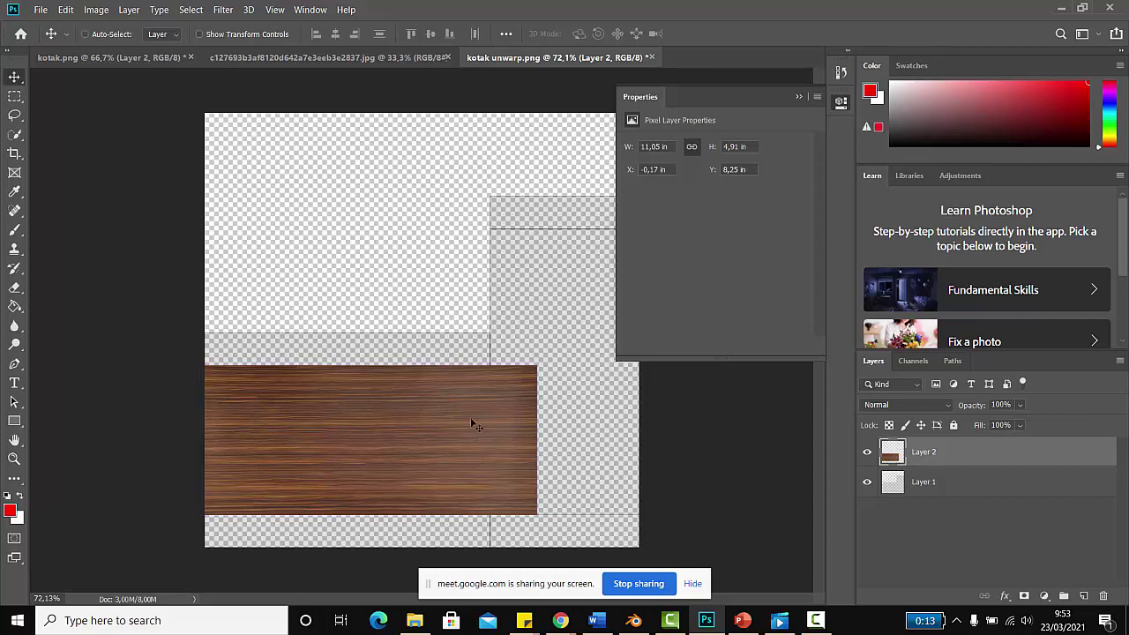
# Step: Duplicate the wood as Layer 3, rotate it 90° and place it over the right column
pyautogui.press('ctrl')
pyautogui.keyDown('alt'); pyautogui.moveTo(451, 424); pyautogui.dragTo(495, 319); pyautogui.keyUp('alt')
pyautogui.hotkey('ctrl', 't')
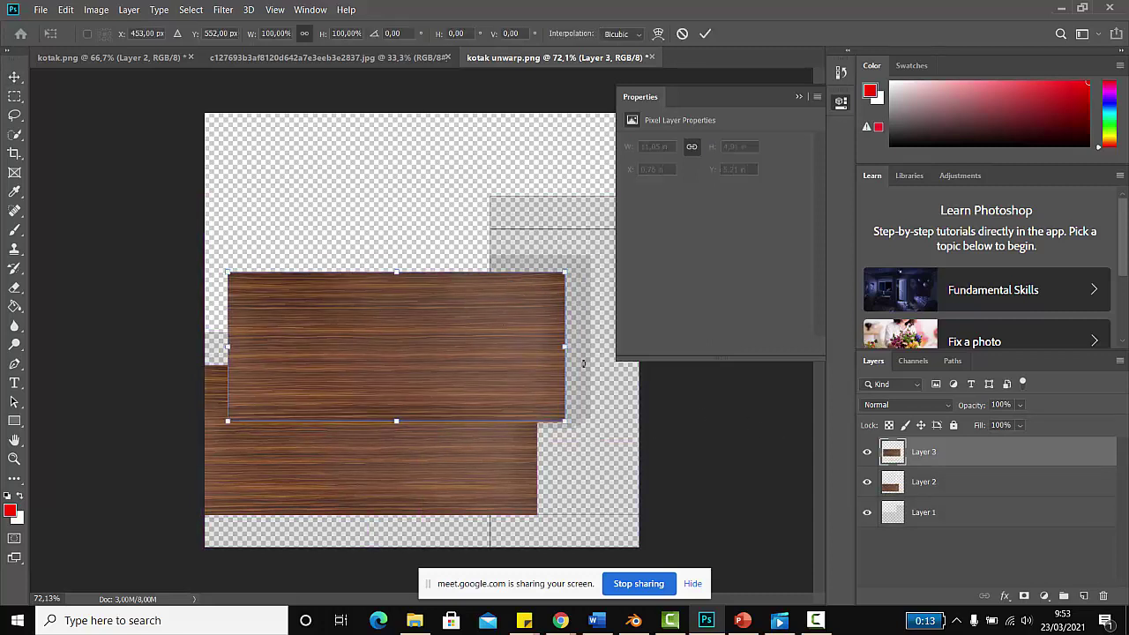
pyautogui.moveTo(591, 414); pyautogui.dragTo(350, 504)
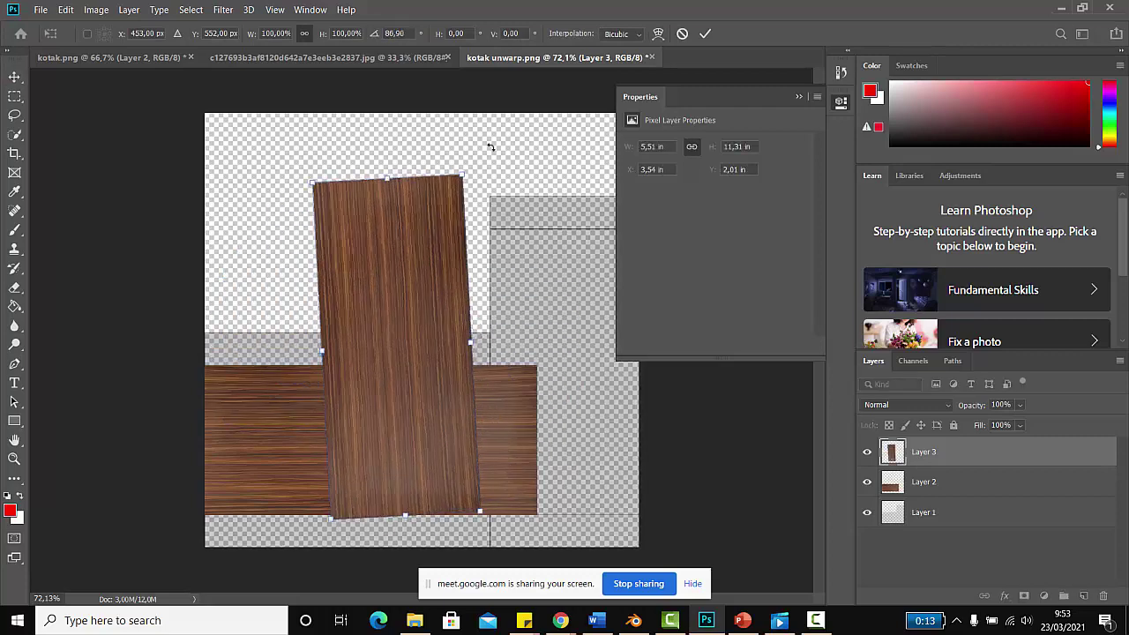
pyautogui.moveTo(491, 147); pyautogui.dragTo(496, 156)
pyautogui.moveTo(443, 236); pyautogui.dragTo(590, 281)
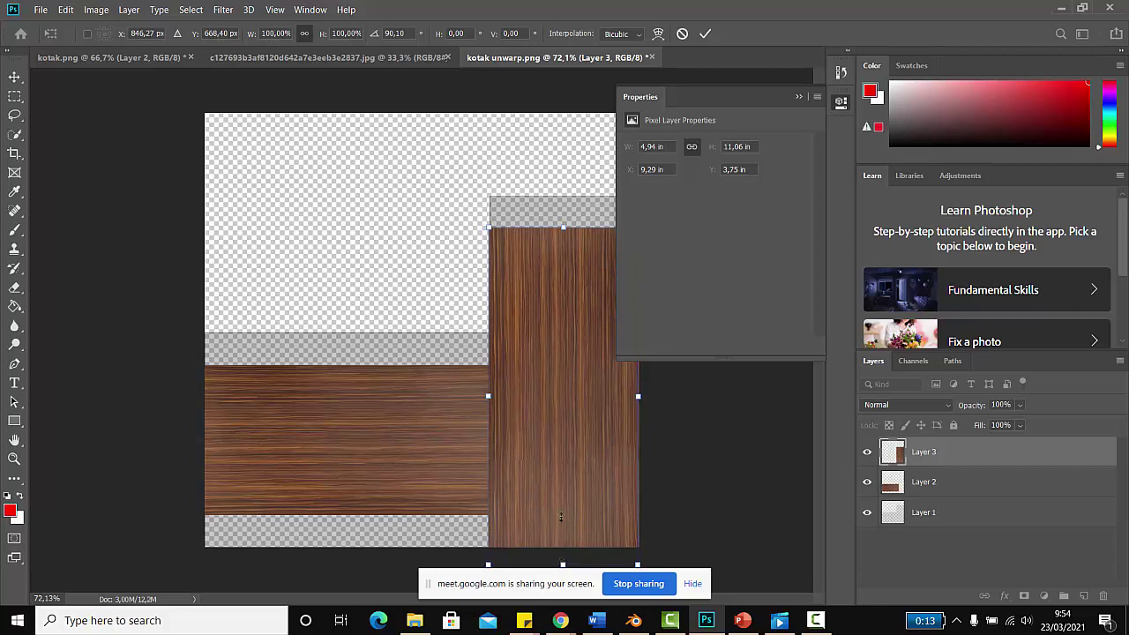
pyautogui.moveTo(561, 517); pyautogui.dragTo(565, 494)
pyautogui.hotkey('ctrl', 'z')
pyautogui.press('Return')
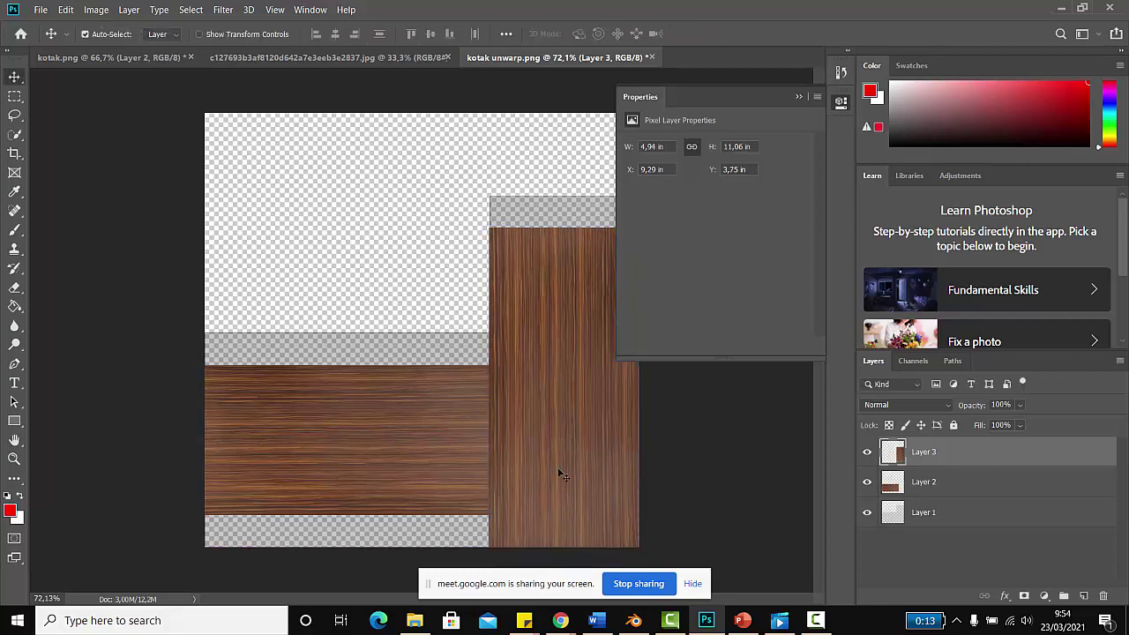
# Step: Move the vertical wood up to the top of the right column
pyautogui.moveTo(557, 472); pyautogui.dragTo(560, 440)
pyautogui.hotkey('ctrl', 't')
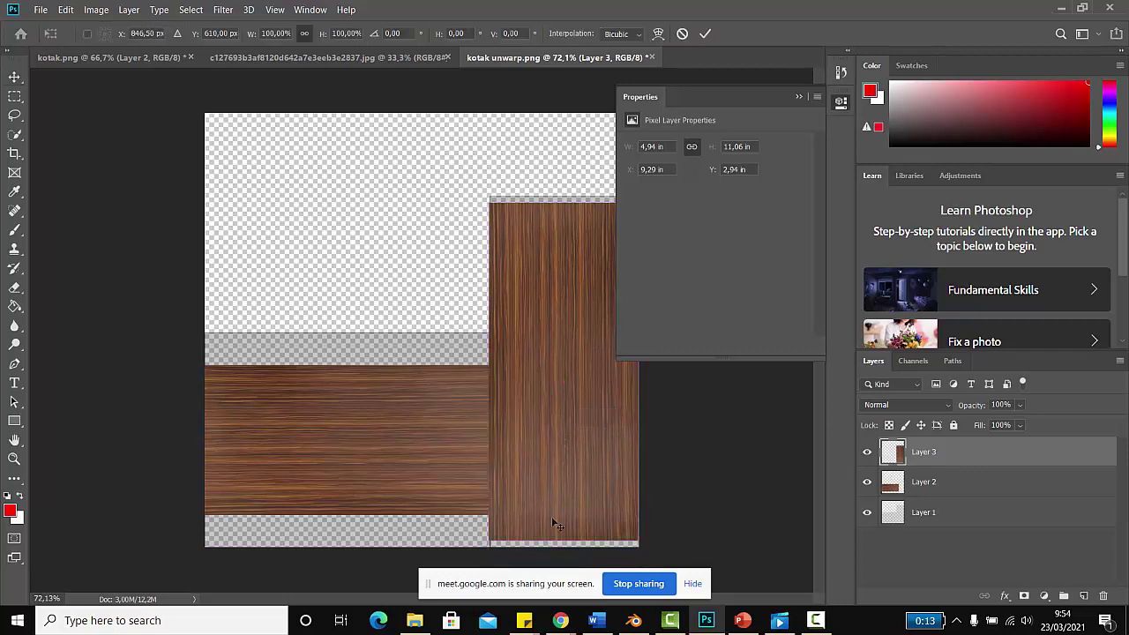
pyautogui.moveTo(561, 398); pyautogui.dragTo(554, 357)
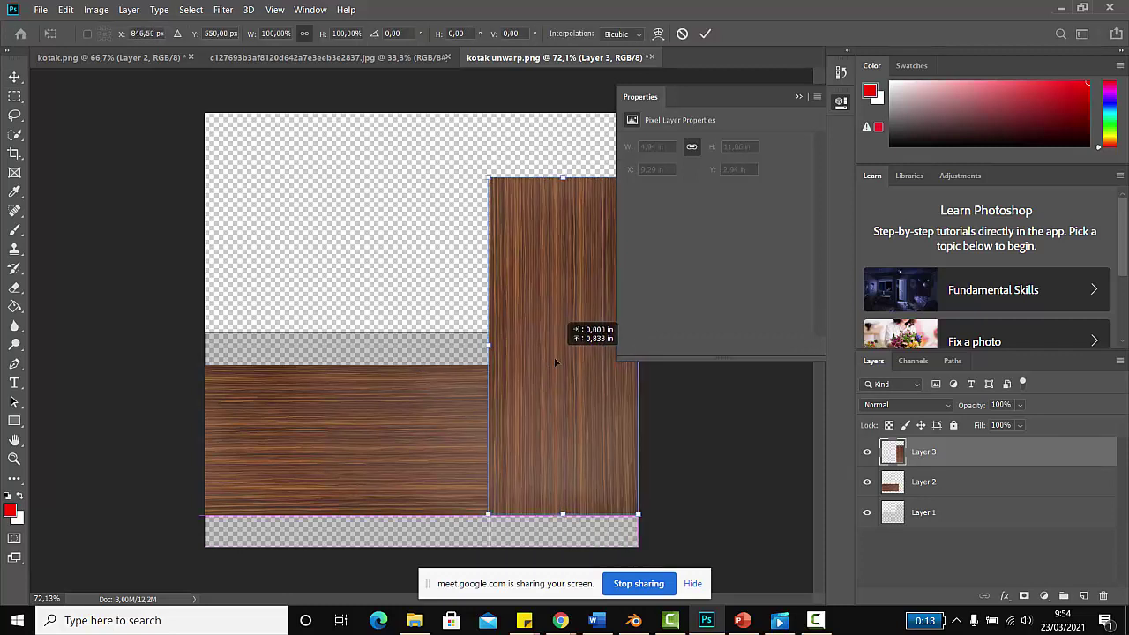
pyautogui.press('Return')
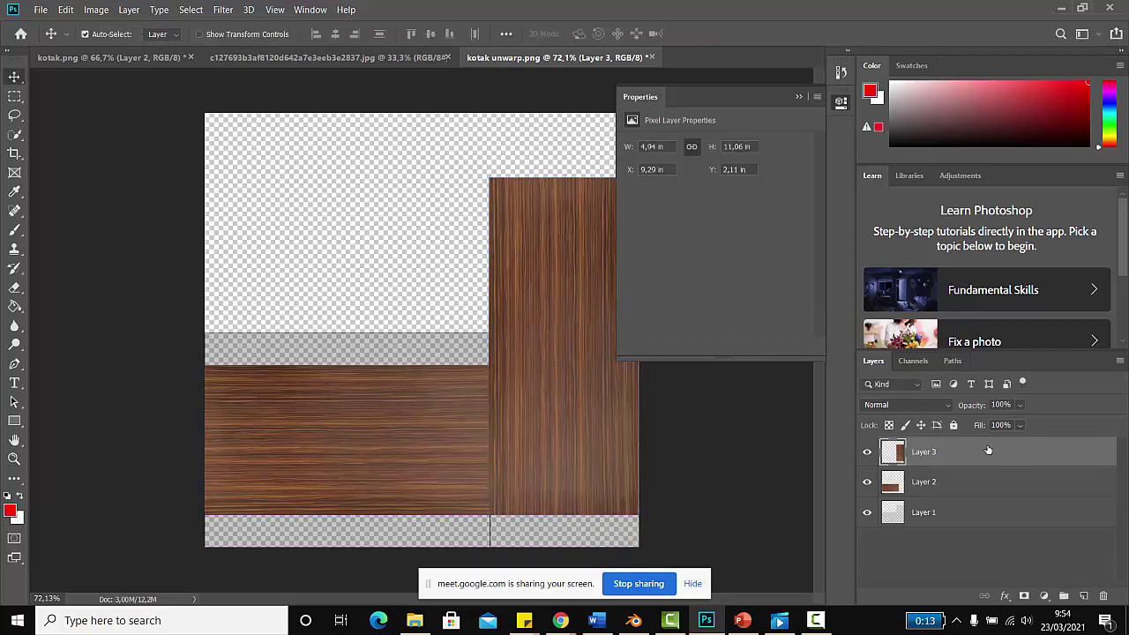
# Step: Trim Layer 3's overhang above the column and set it back to 100% opacity
pyautogui.click(1021, 405)
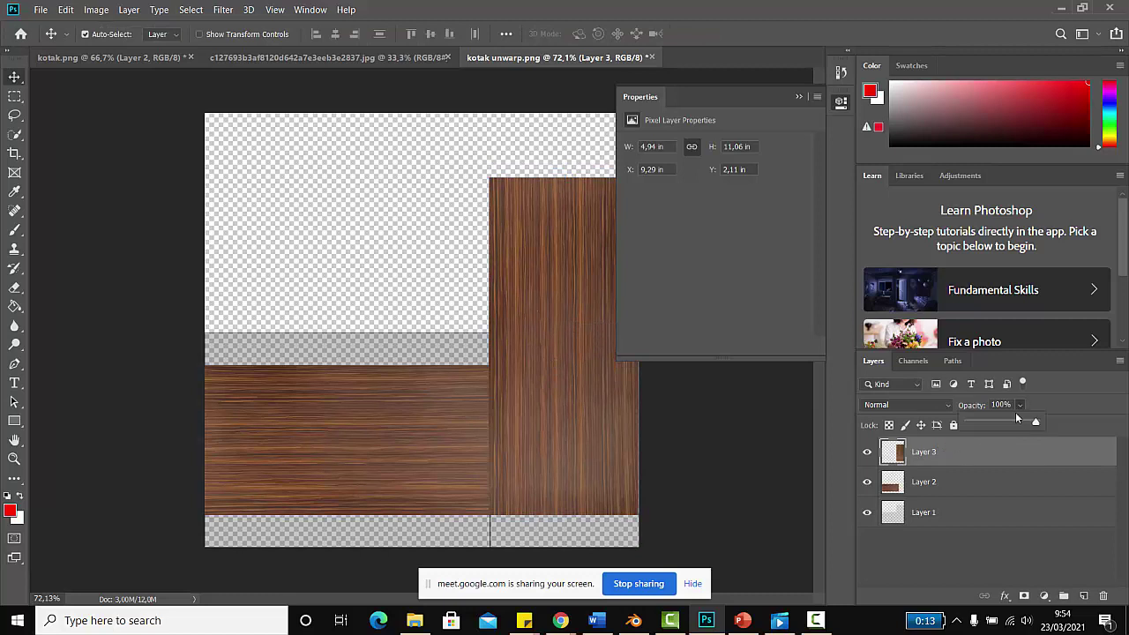
pyautogui.moveTo(1006, 424); pyautogui.dragTo(1005, 424)
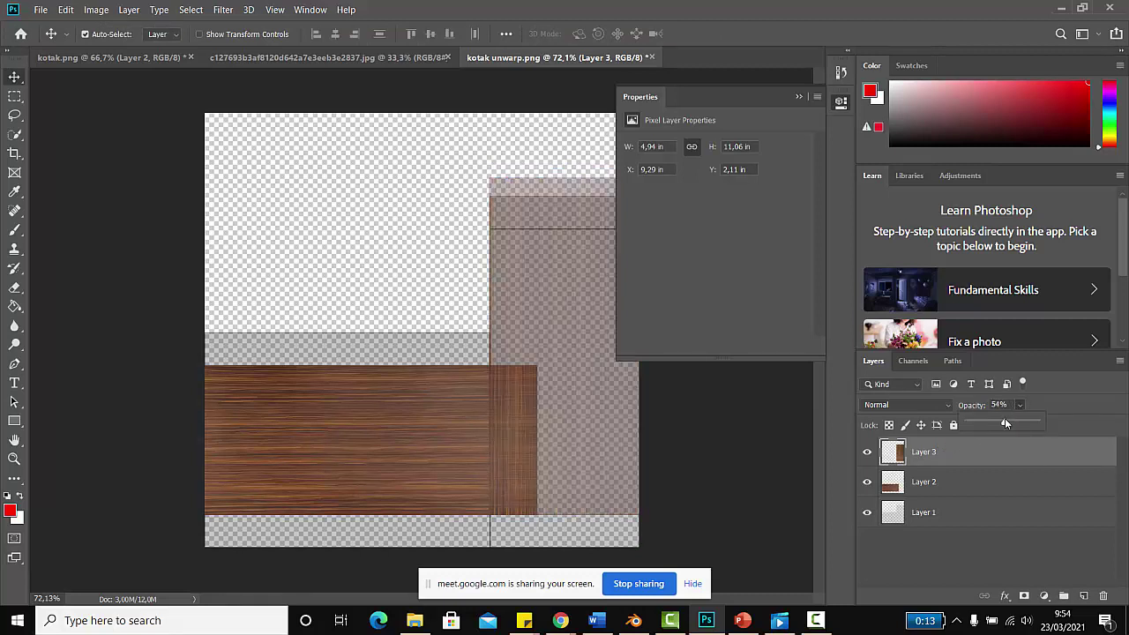
pyautogui.click(15, 95)
pyautogui.moveTo(380, 138); pyautogui.dragTo(694, 226)
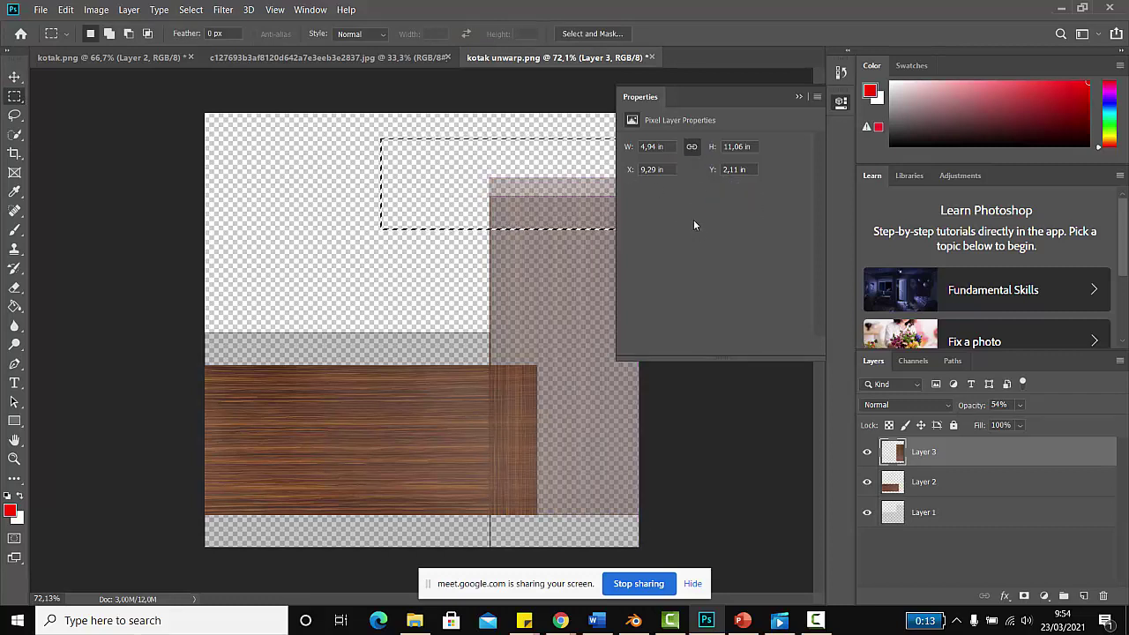
pyautogui.press('Delete')
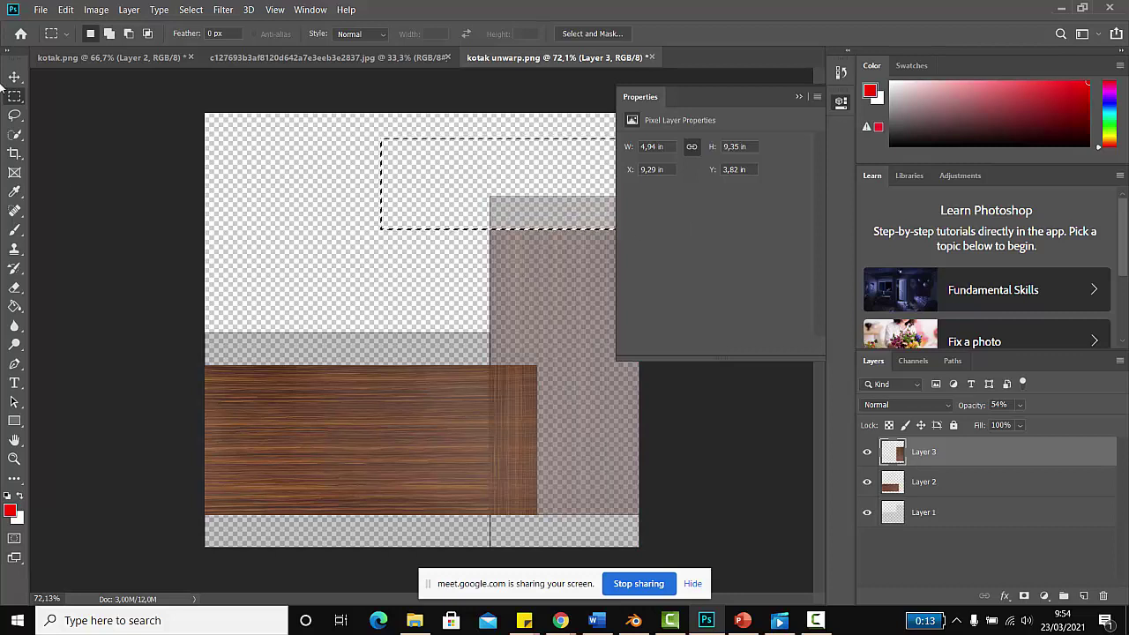
pyautogui.click(14, 78)
pyautogui.hotkey('ctrl', 'd')
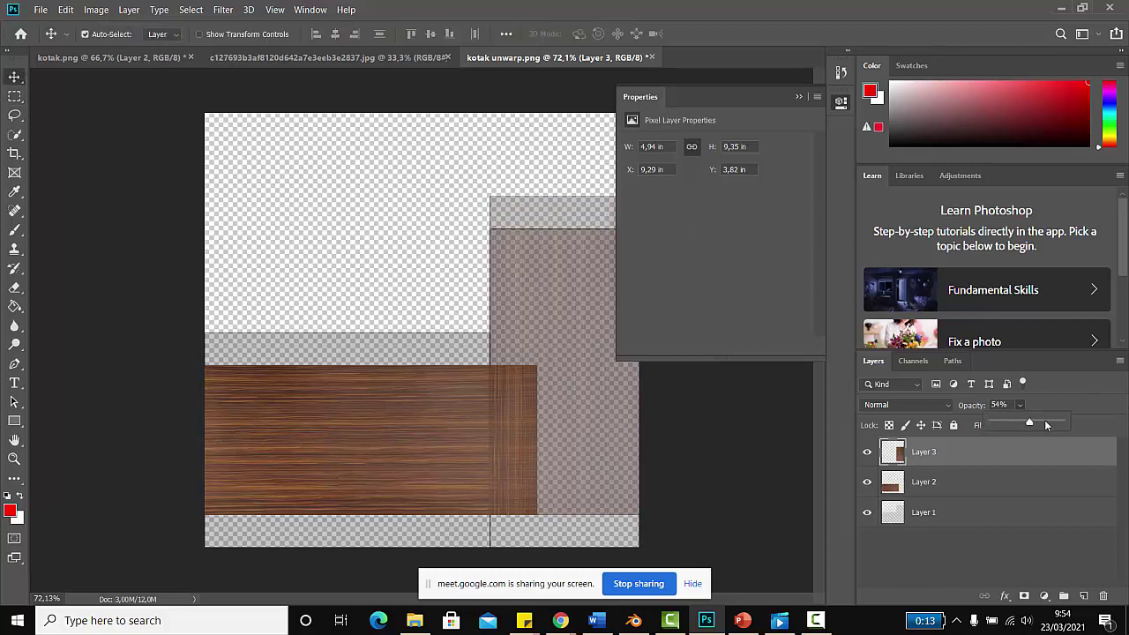
pyautogui.moveTo(1046, 424); pyautogui.dragTo(1102, 428)
# Step: Duplicate the horizontal wood Layer 2 and position the copy above the original
pyautogui.click(399, 381)
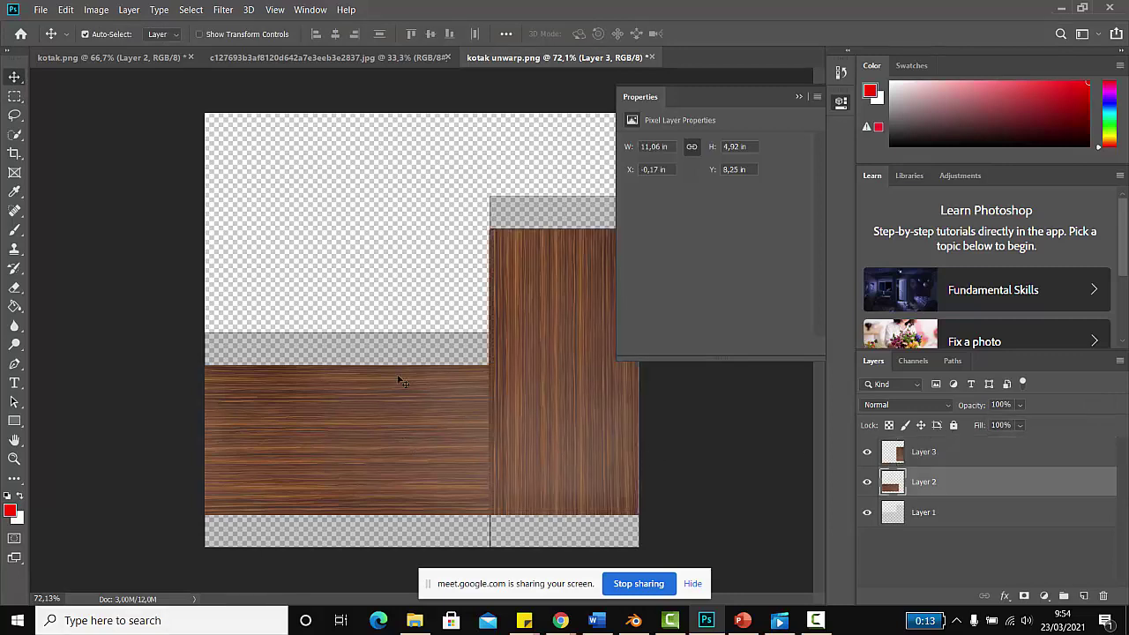
pyautogui.keyDown('alt'); pyautogui.moveTo(393, 450); pyautogui.dragTo(399, 317); pyautogui.keyUp('alt')
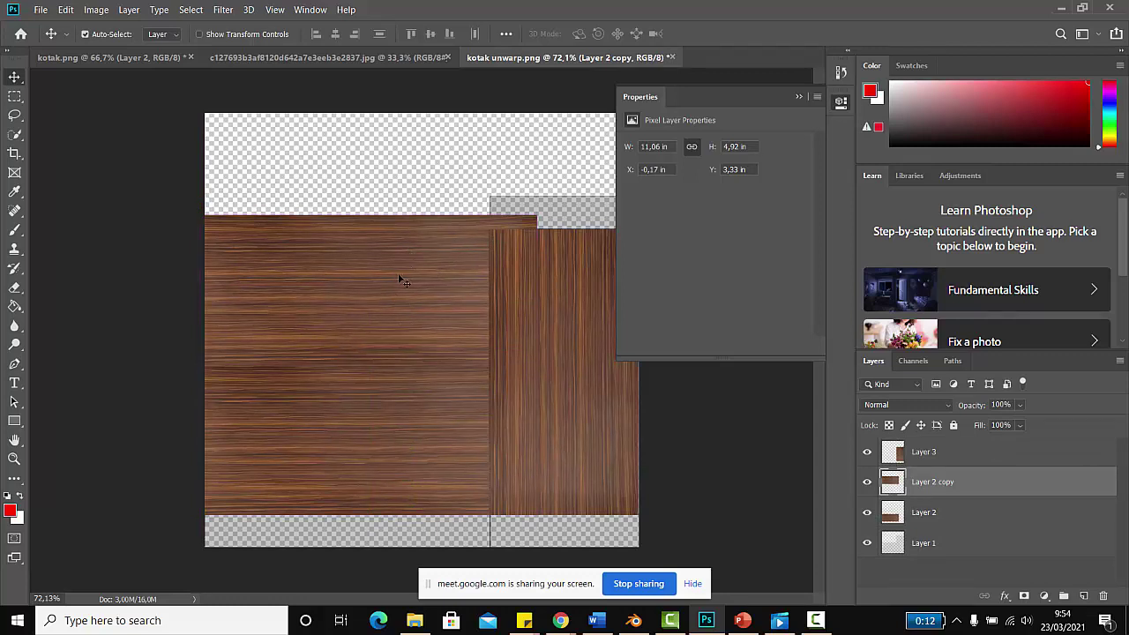
pyautogui.moveTo(388, 324)
pyautogui.mouseDown()
pyautogui.moveTo(390, 313)
pyautogui.moveTo(375, 569)
pyautogui.moveTo(391, 549)
pyautogui.mouseUp()
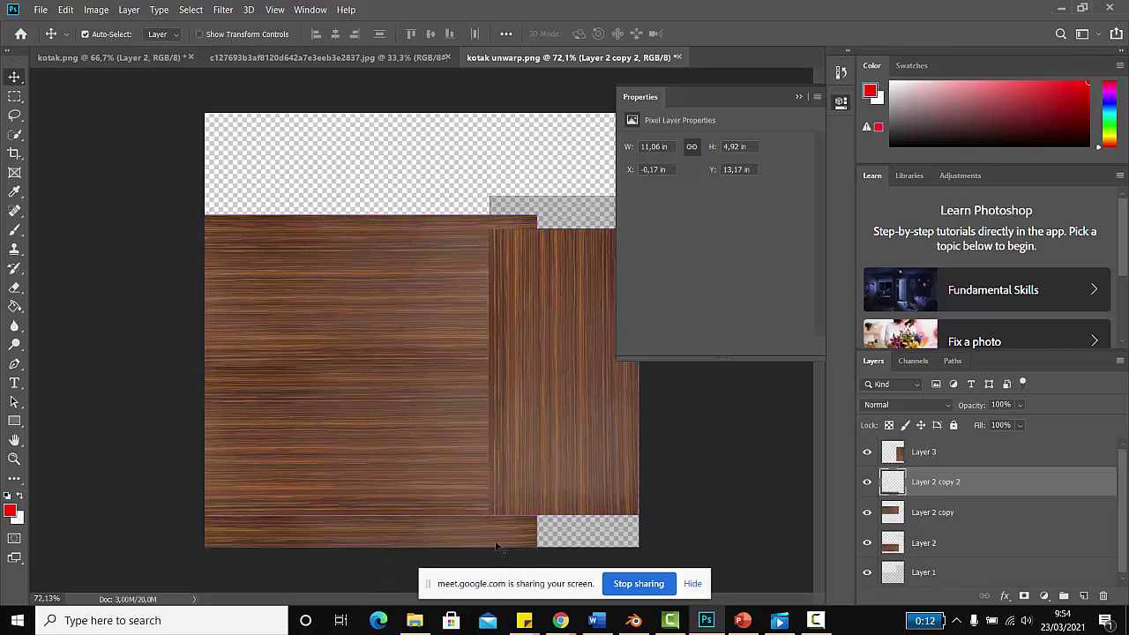
pyautogui.moveTo(497, 547); pyautogui.dragTo(449, 547)
# Step: Slide the horizontal wood pieces left and close the seam between them
pyautogui.click(466, 218)
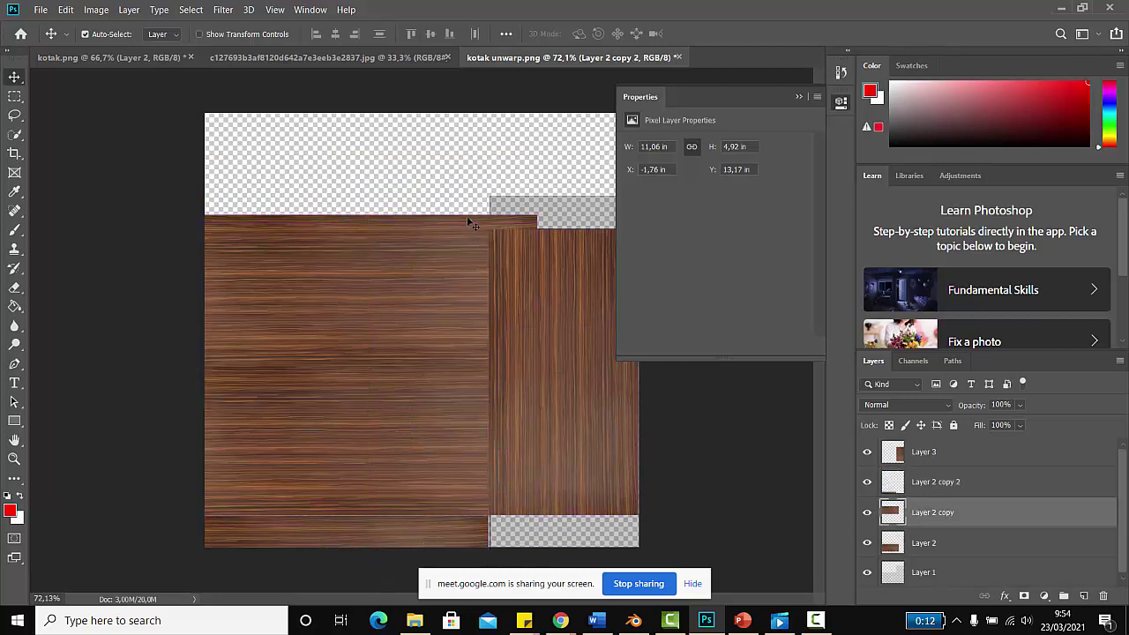
pyautogui.click(937, 548)
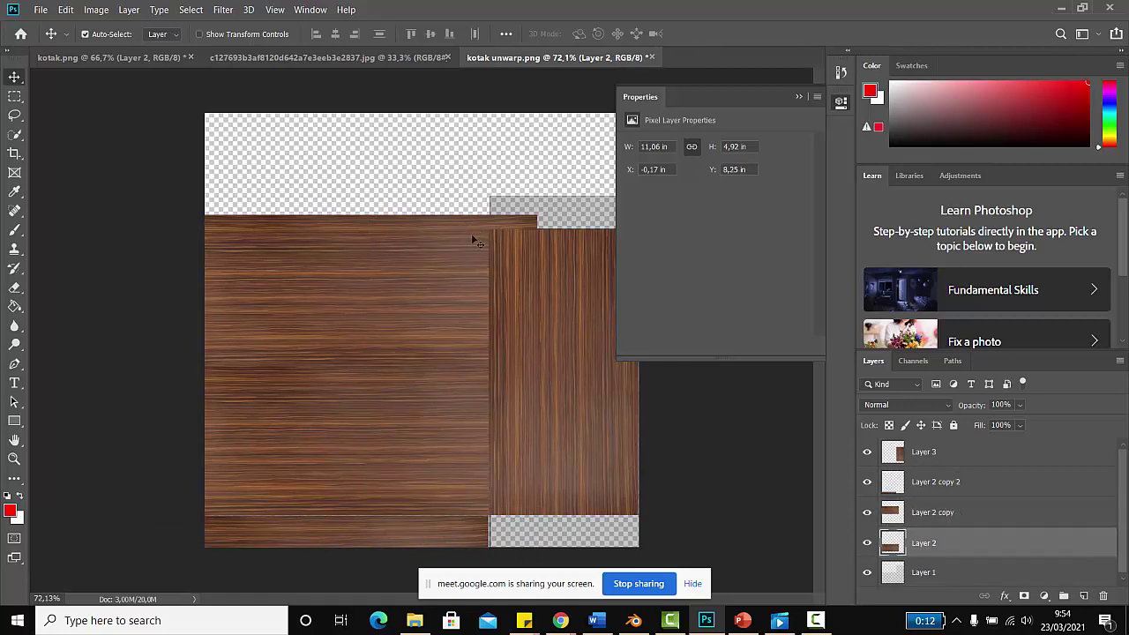
pyautogui.click(466, 236)
pyautogui.moveTo(476, 236); pyautogui.dragTo(434, 238)
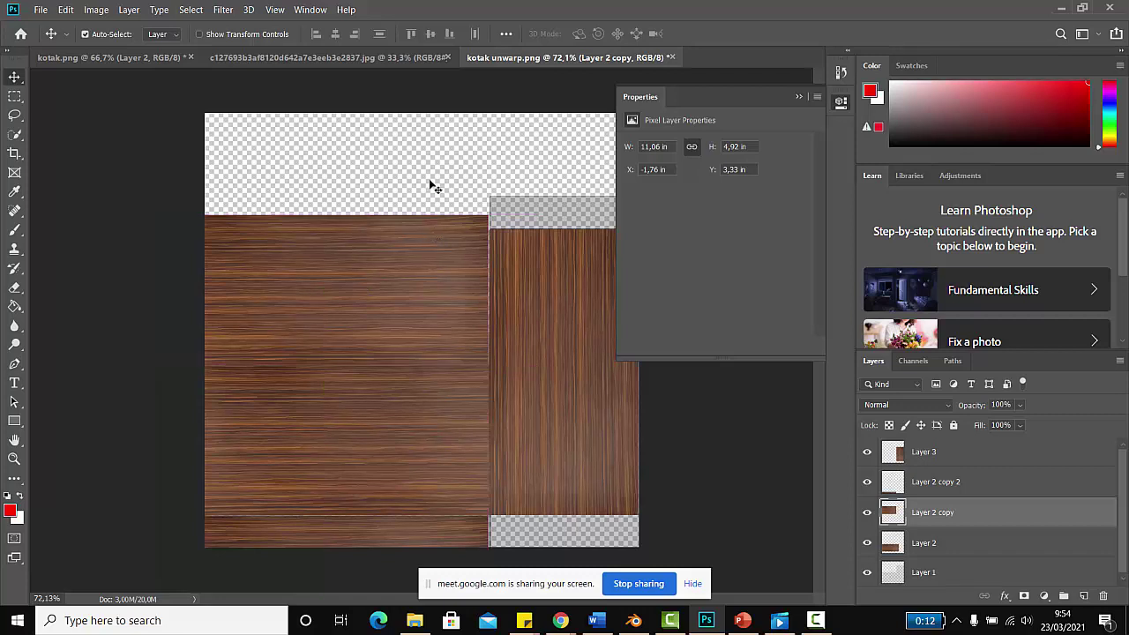
pyautogui.click(433, 185)
pyautogui.click(436, 272)
pyautogui.rightClick(466, 542)
pyautogui.keyDown('shift'); pyautogui.click(494, 542); pyautogui.keyUp('shift')
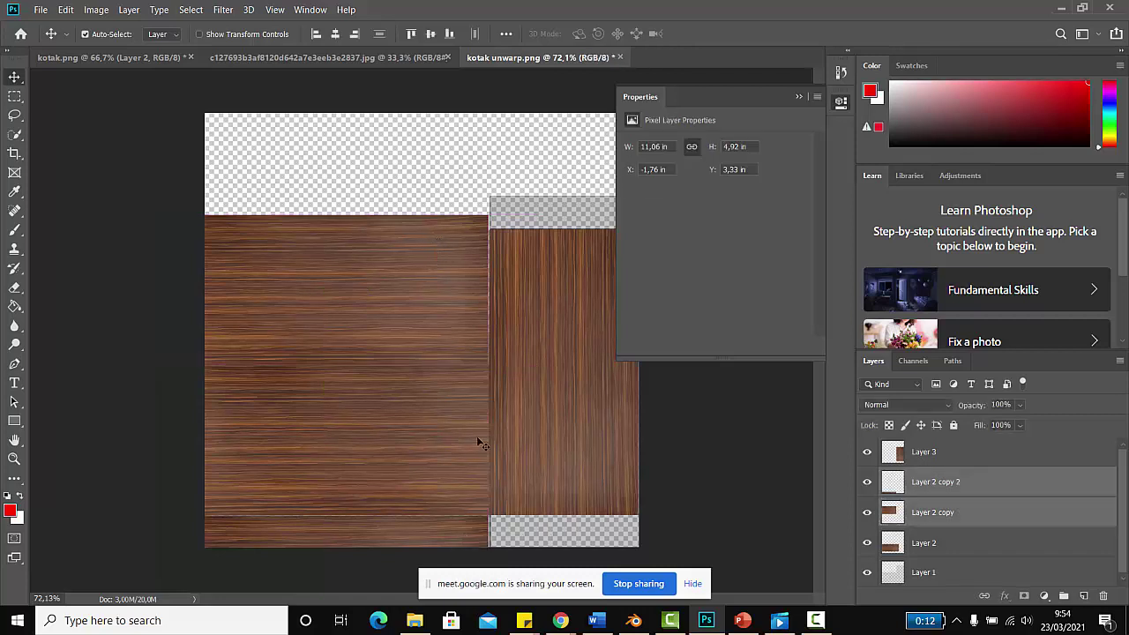
pyautogui.press('Right')
pyautogui.press('Right')
pyautogui.press('Right')
pyautogui.press('Right')
# Step: Duplicate the Layer 2 copy plank and place it along the top strip
pyautogui.rightClick(439, 219)
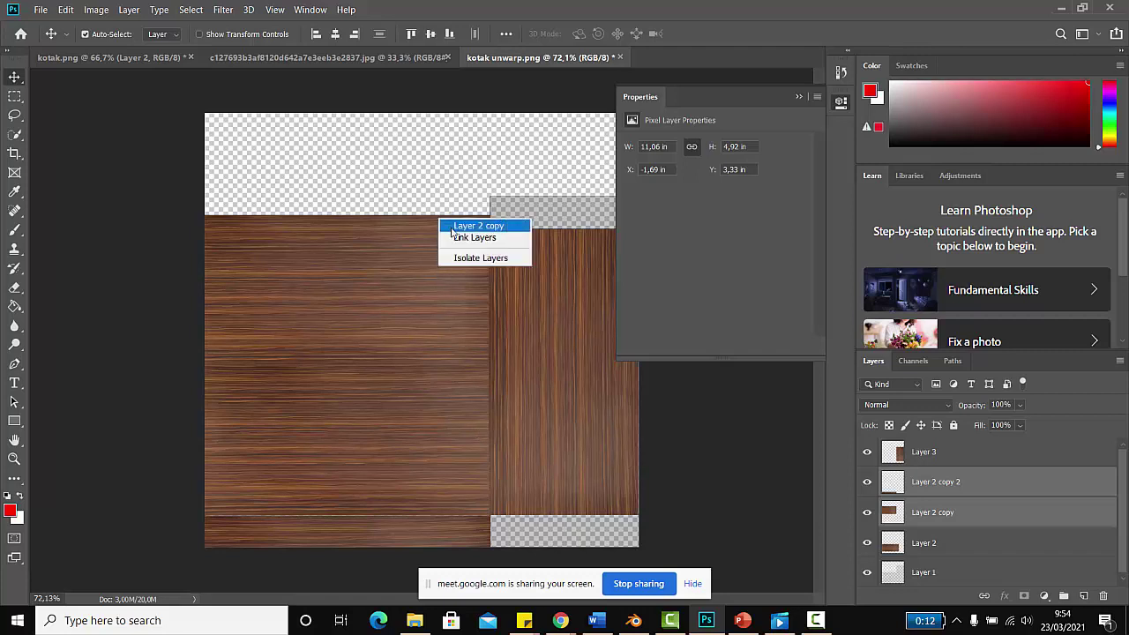
pyautogui.click(450, 225)
pyautogui.moveTo(444, 249)
pyautogui.mouseDown()
pyautogui.moveTo(441, 171)
pyautogui.moveTo(452, 179)
pyautogui.mouseUp()
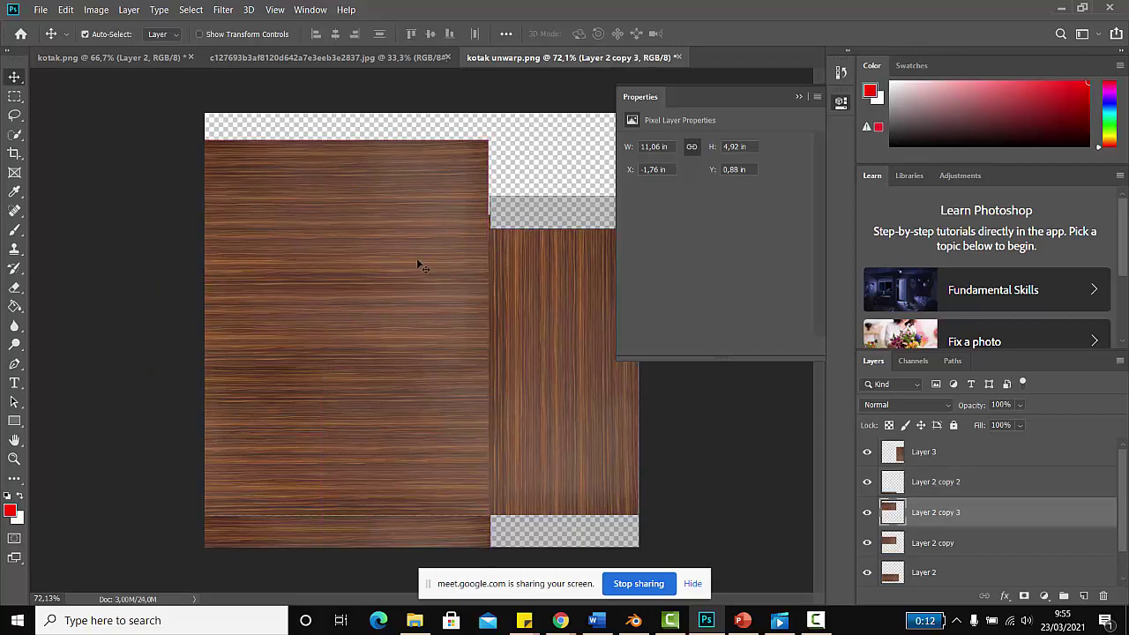
pyautogui.moveTo(416, 257)
pyautogui.keyDown('ctrl'); pyautogui.mouseDown()
pyautogui.moveTo(561, 184)
pyautogui.moveTo(582, 206)
pyautogui.mouseUp(); pyautogui.keyUp('ctrl')
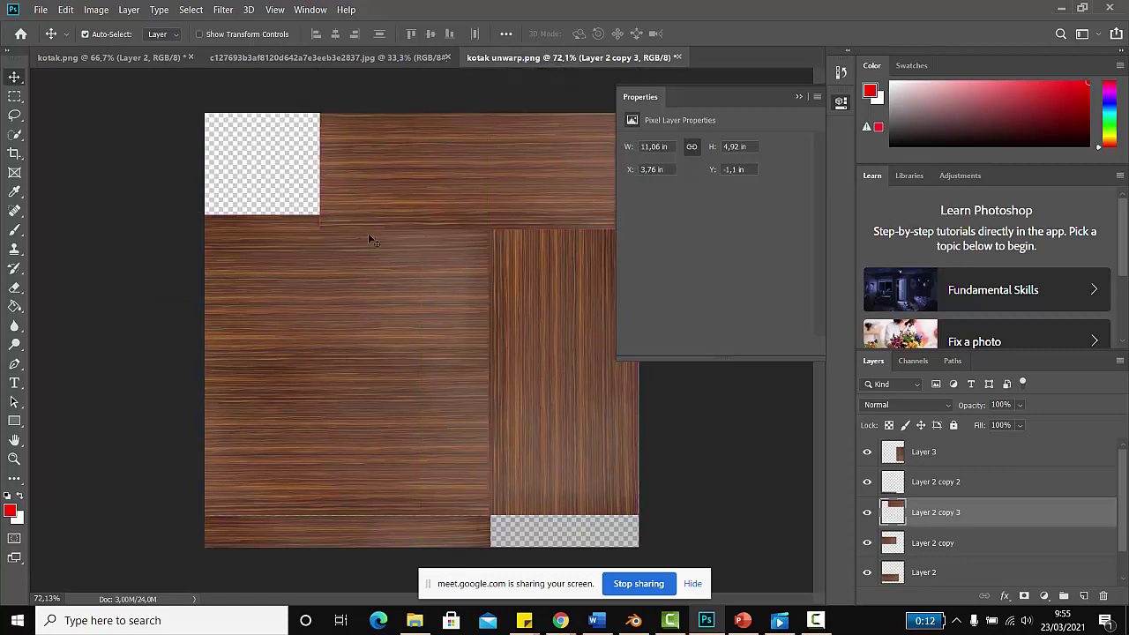
# Step: Rotate a Layer 2 copy piece into a vertical plank and move it into place
pyautogui.rightClick(284, 247)
pyautogui.click(309, 235)
pyautogui.hotkey('ctrl', 't')
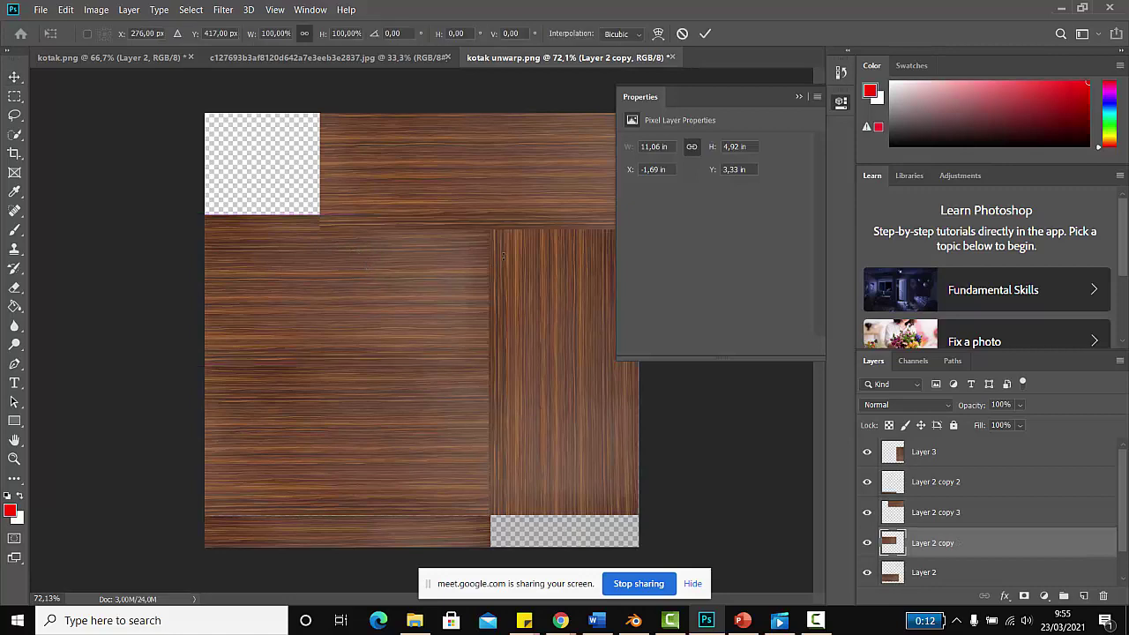
pyautogui.moveTo(513, 333)
pyautogui.mouseDown()
pyautogui.moveTo(505, 369)
pyautogui.moveTo(258, 431)
pyautogui.moveTo(294, 454)
pyautogui.mouseUp()
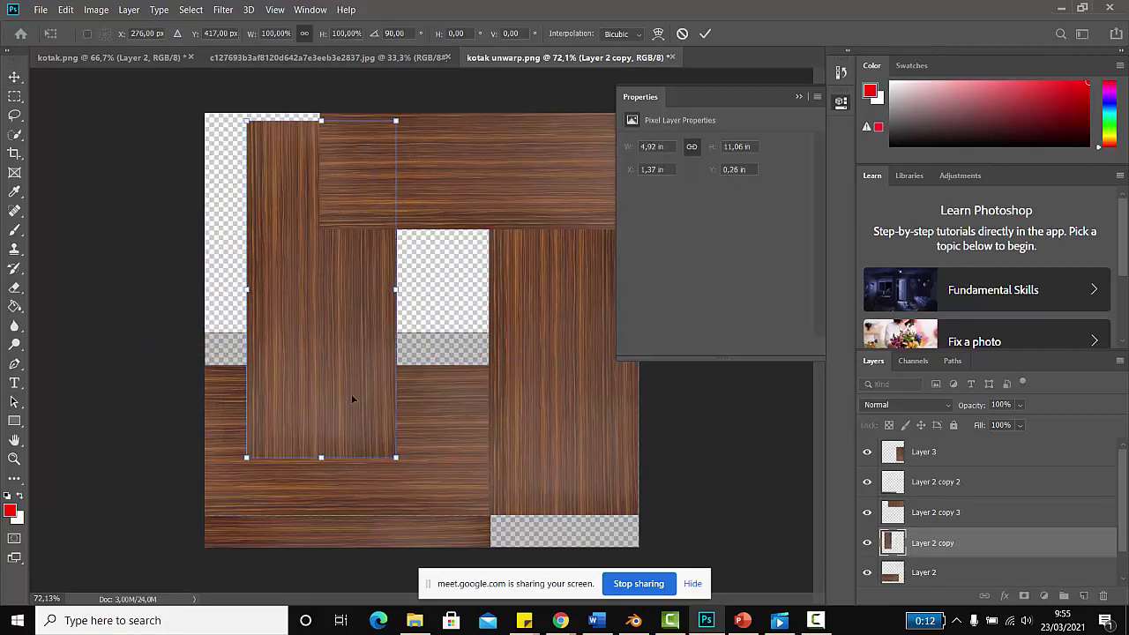
pyautogui.moveTo(351, 393)
pyautogui.mouseDown()
pyautogui.moveTo(286, 295)
pyautogui.moveTo(449, 323)
pyautogui.mouseUp()
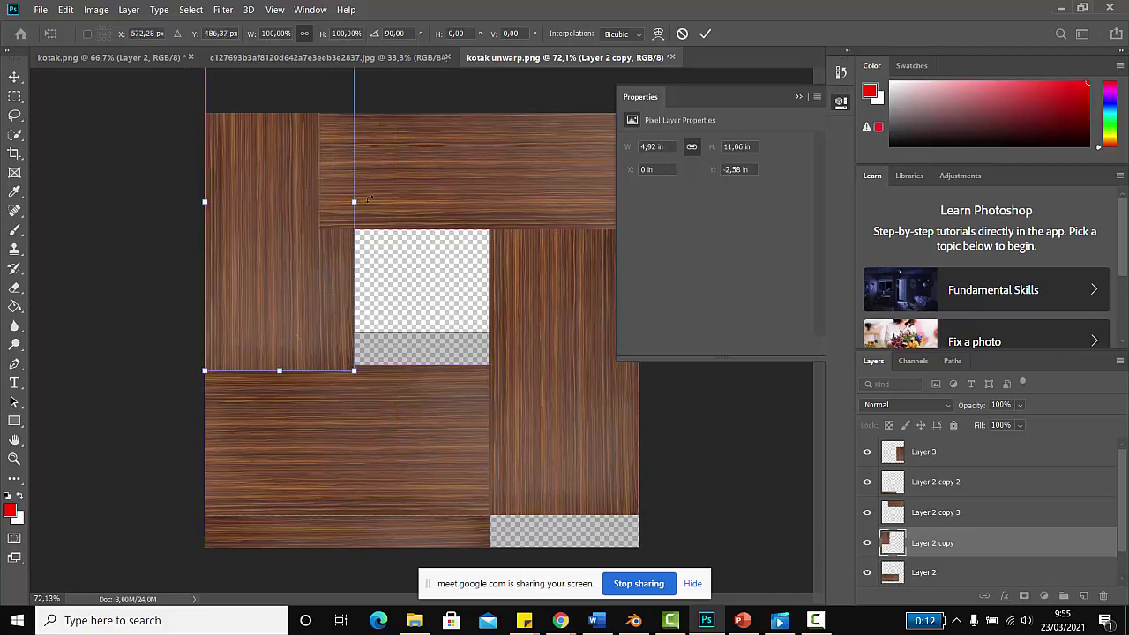
pyautogui.moveTo(353, 202); pyautogui.dragTo(454, 202)
pyautogui.hotkey('ctrl', 'z')
pyautogui.click(16, 80)
pyautogui.moveTo(273, 313)
pyautogui.mouseDown()
pyautogui.moveTo(327, 313)
pyautogui.moveTo(286, 301)
pyautogui.moveTo(286, 331)
pyautogui.moveTo(436, 332)
pyautogui.moveTo(403, 359)
pyautogui.mouseUp()
# Step: Fill the layout's middle with a duplicated Layer 2 copy 3 plank, discarding a first attempt
pyautogui.click(432, 302)
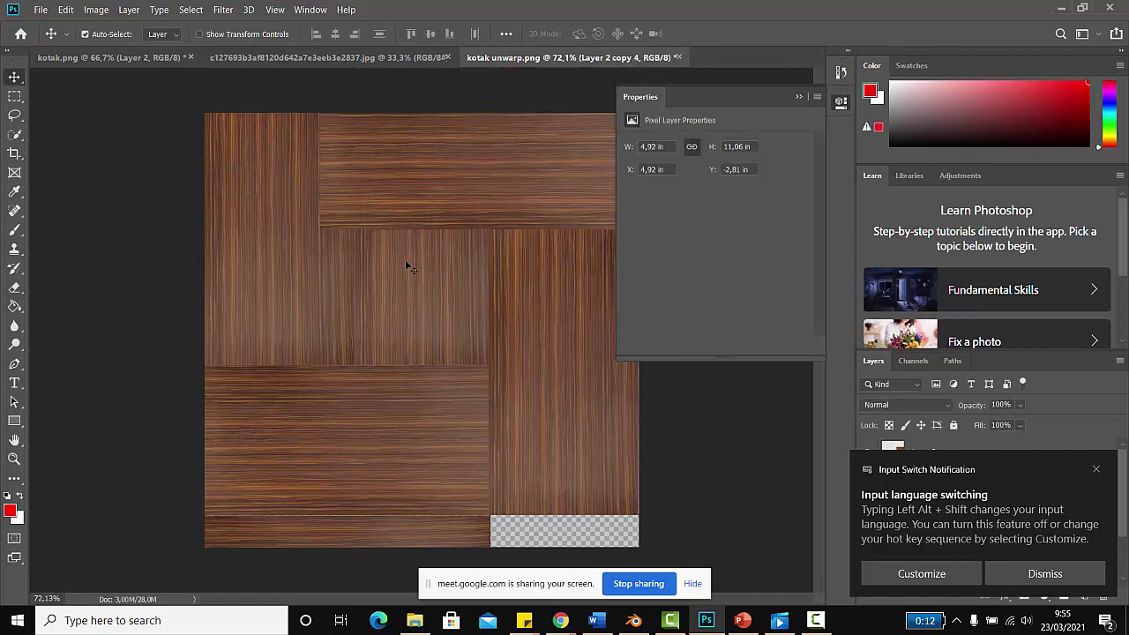
pyautogui.keyDown('ctrl'); pyautogui.keyDown('alt'); pyautogui.moveTo(408, 267); pyautogui.dragTo(407, 269); pyautogui.keyUp('alt'); pyautogui.keyUp('ctrl')
pyautogui.hotkey('ctrl', 'z')
pyautogui.hotkey('ctrl', 'z')
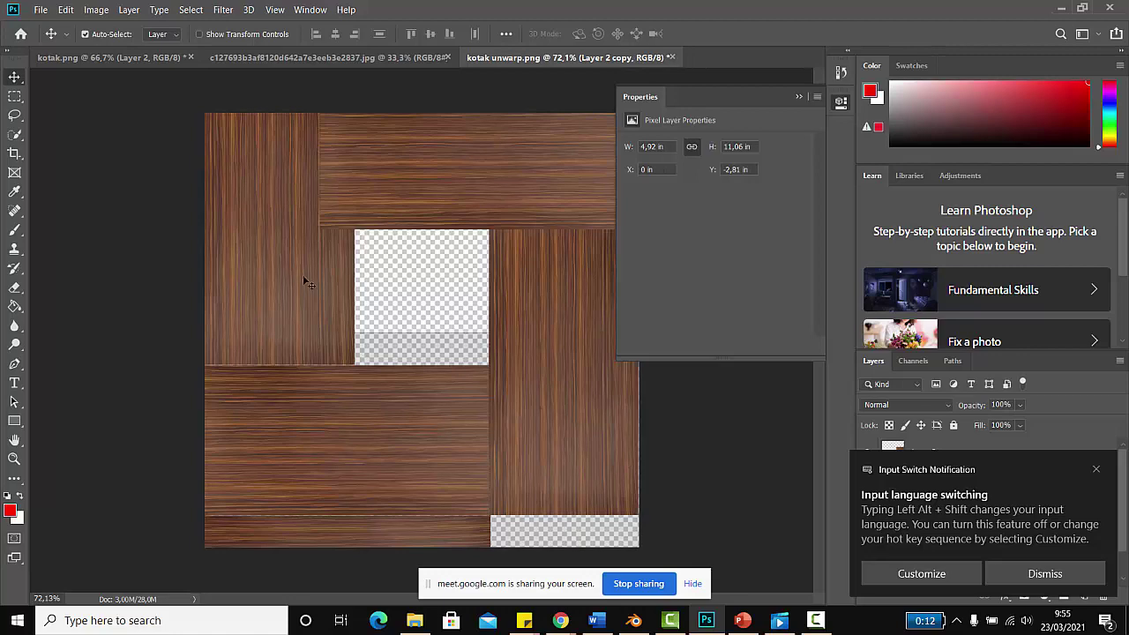
pyautogui.hotkey('ctrl', 'z')
pyautogui.rightClick(406, 211)
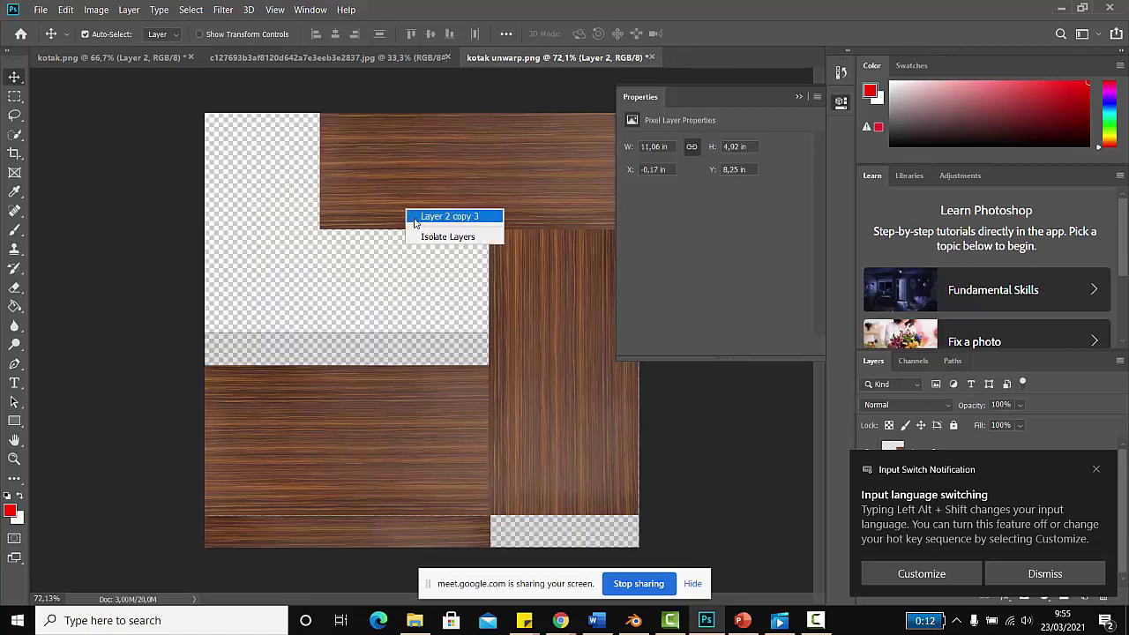
pyautogui.click(481, 219)
pyautogui.moveTo(567, 210)
pyautogui.keyDown('alt'); pyautogui.mouseDown()
pyautogui.moveTo(386, 344)
pyautogui.moveTo(394, 351)
pyautogui.moveTo(388, 342)
pyautogui.mouseUp(); pyautogui.keyUp('alt')
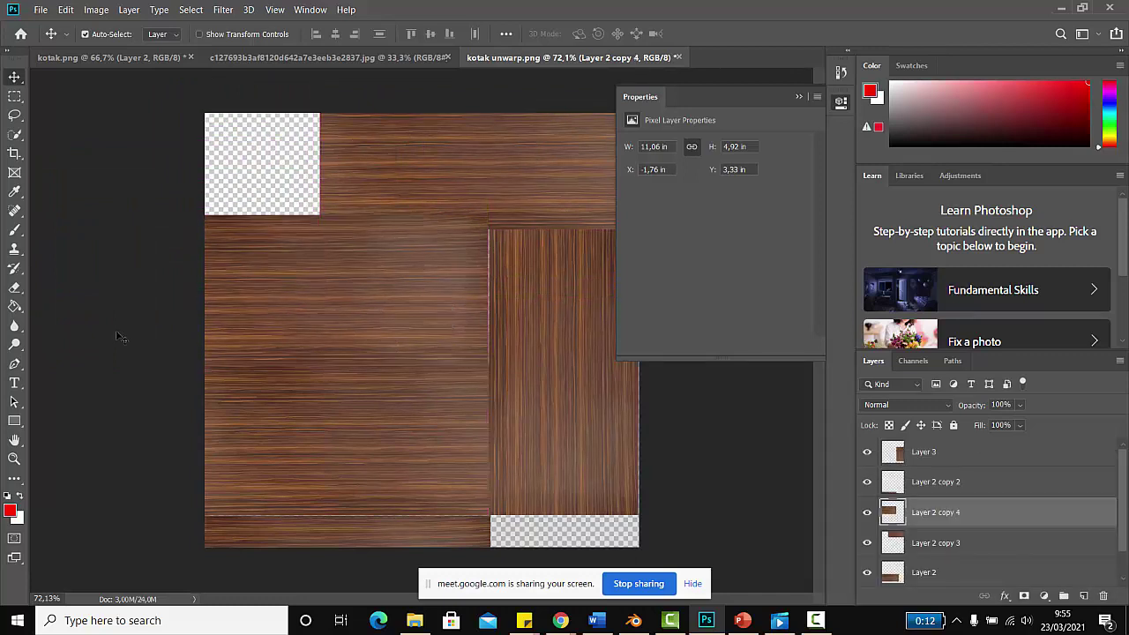
# Step: Deselect all layers and bring up Save As for kotak unwarp
pyautogui.click(201, 321)
pyautogui.keyDown('alt'); pyautogui.scroll(-3, 201, 320); pyautogui.keyUp('alt')
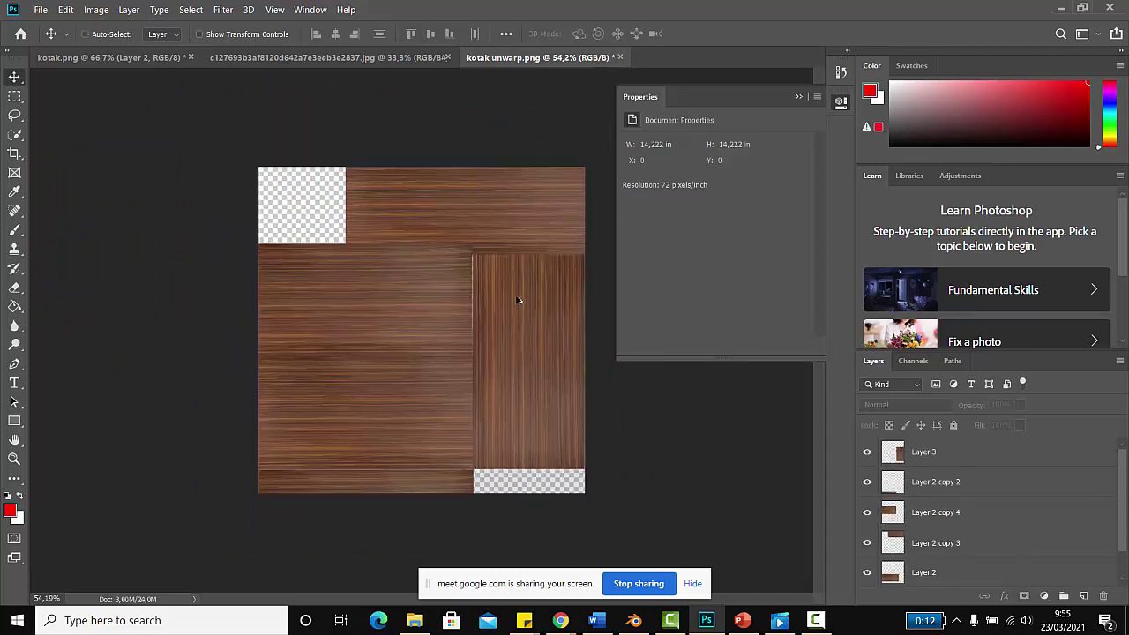
pyautogui.hotkey('ctrl', 'shift', 's')
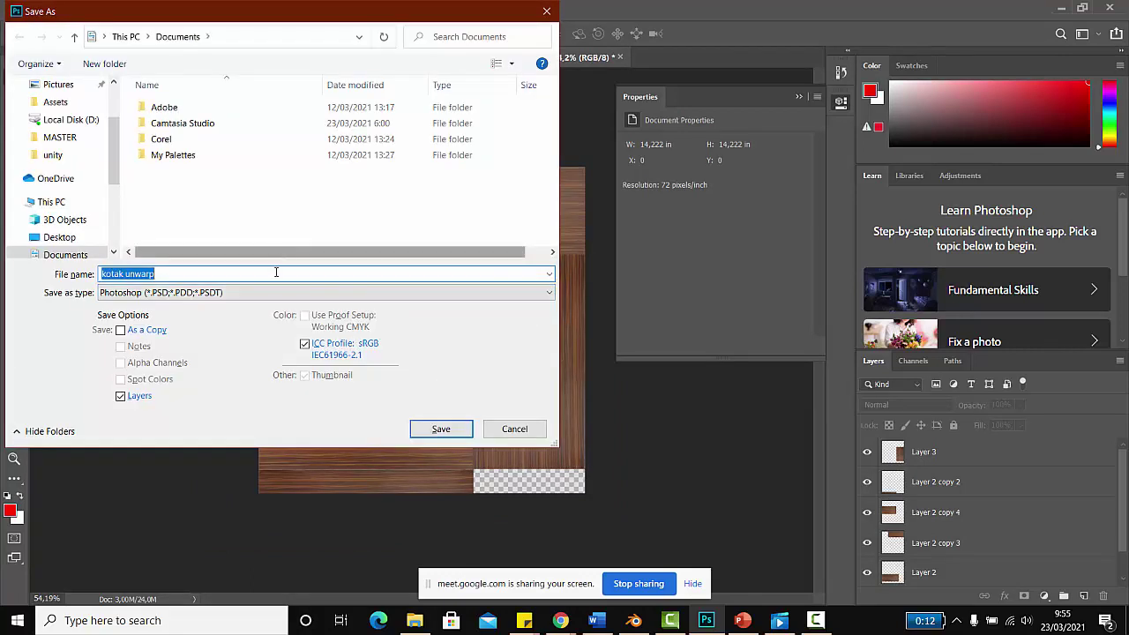
# Step: Save as PNG over the existing kotak unwarp file, confirming the replacement
pyautogui.click(269, 293)
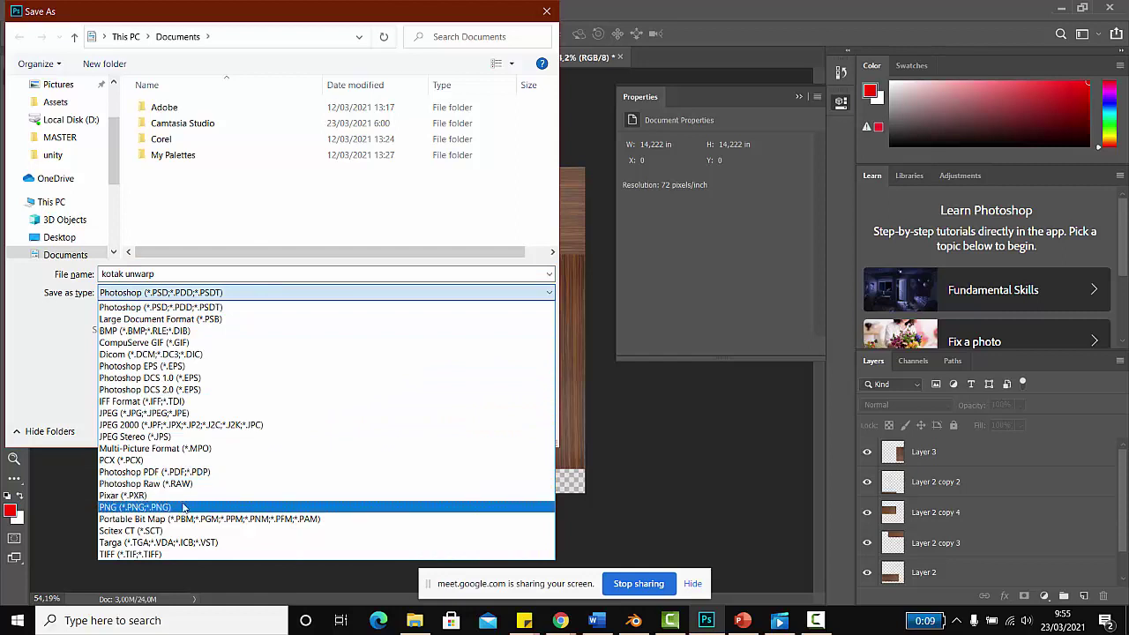
pyautogui.click(134, 508)
pyautogui.doubleClick(180, 219)
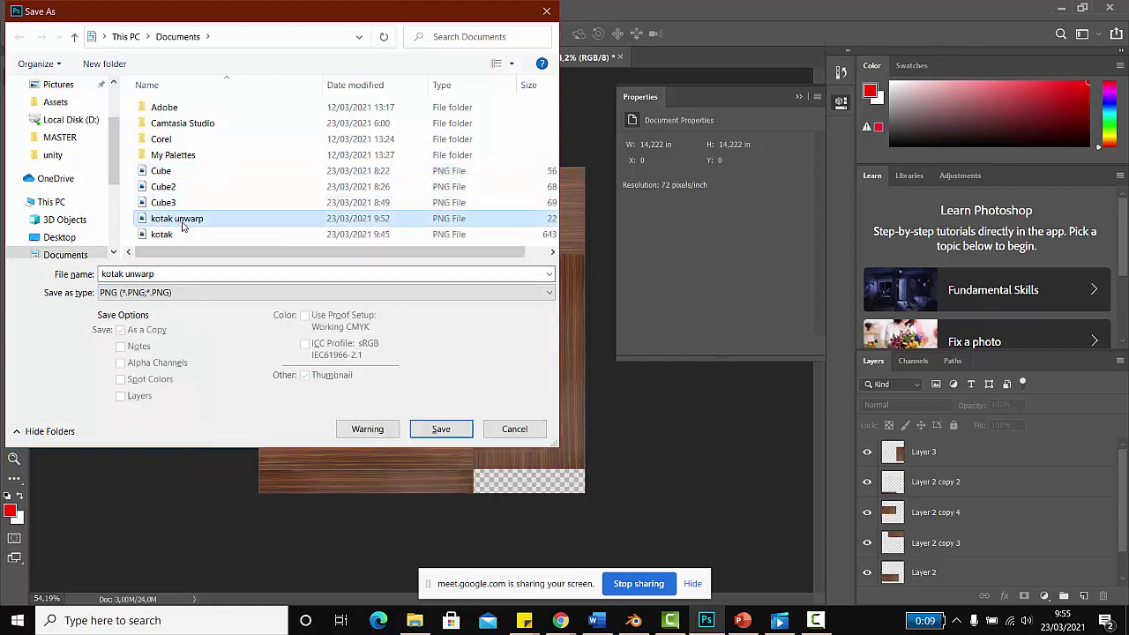
pyautogui.click(586, 315)
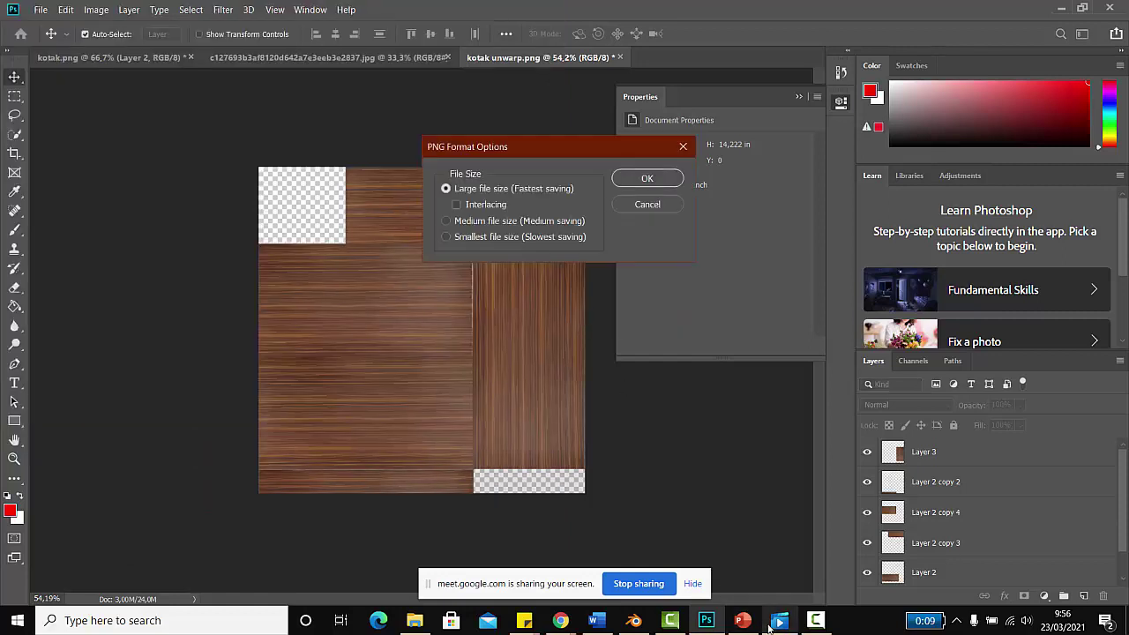
pyautogui.moveTo(705, 620)
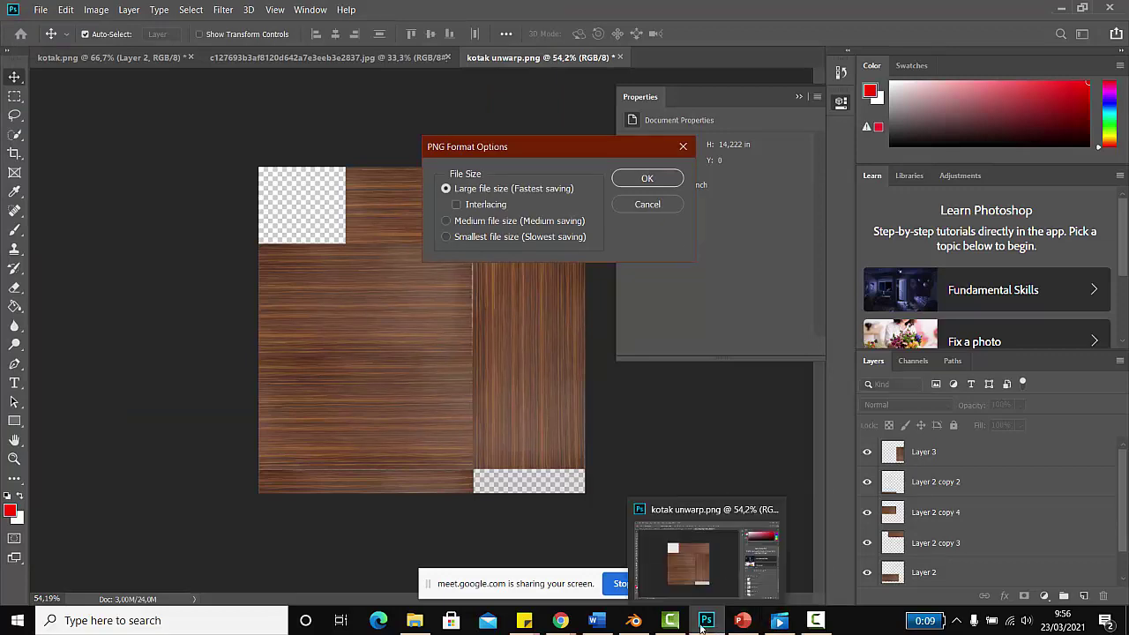
# Step: In the Shading workspace, add an Image Texture node loaded with kotak unwarp.png
pyautogui.click(633, 620)
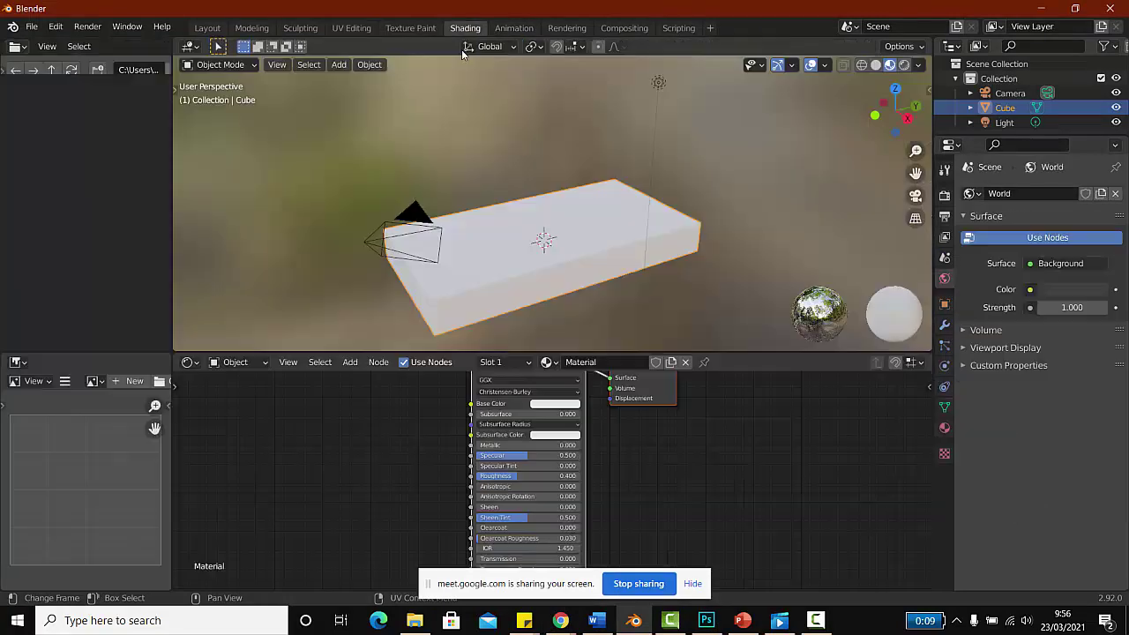
pyautogui.click(465, 28)
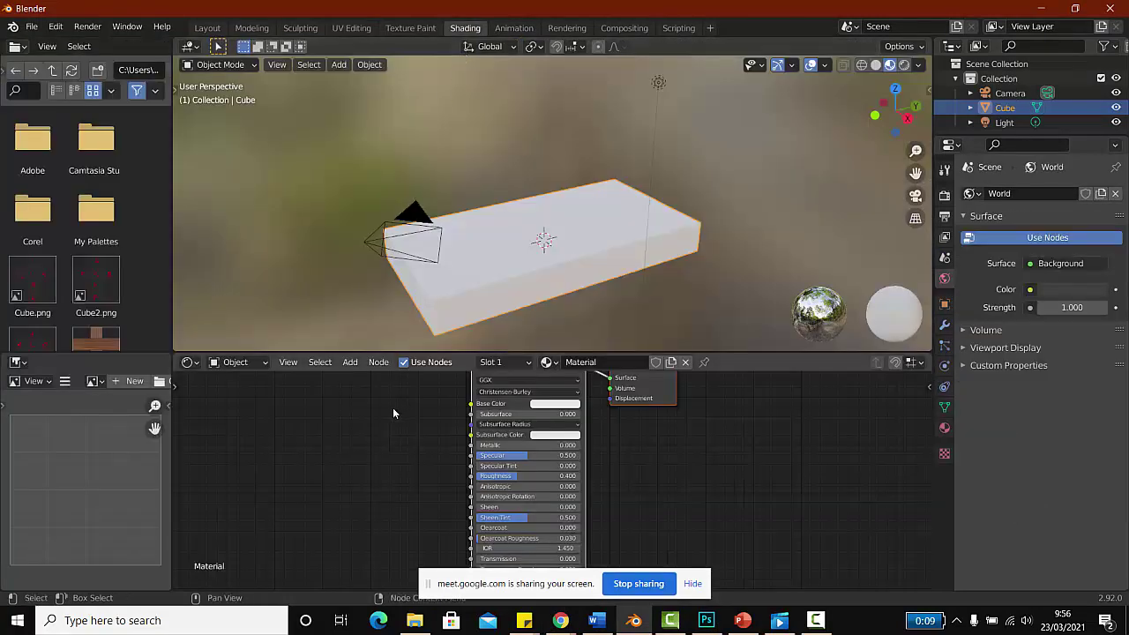
pyautogui.click(350, 362)
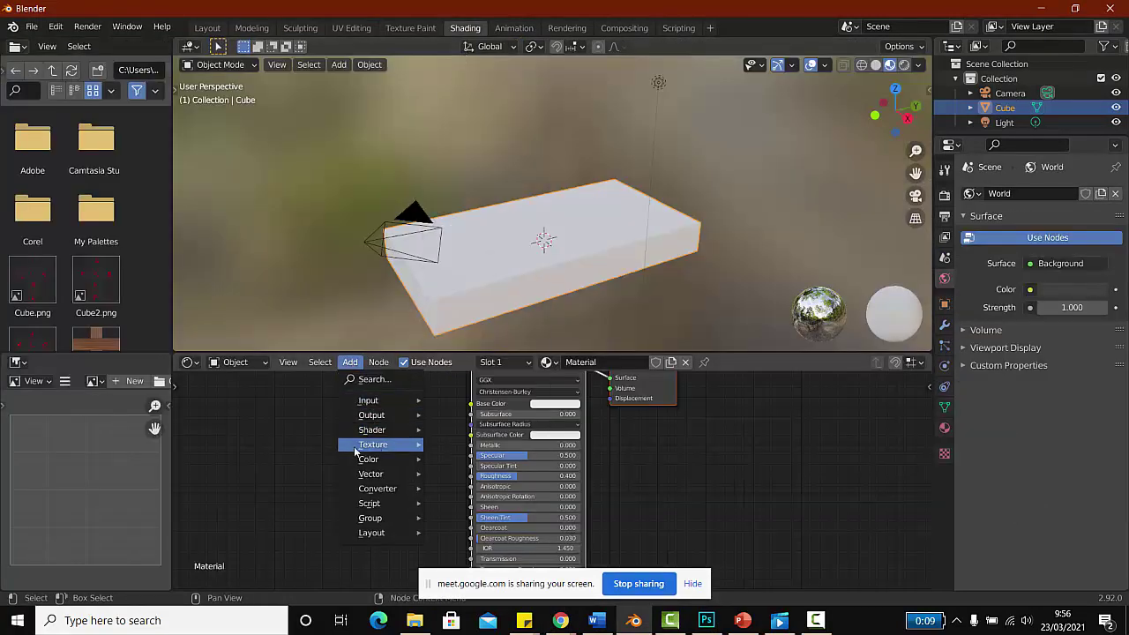
pyautogui.moveTo(373, 444)
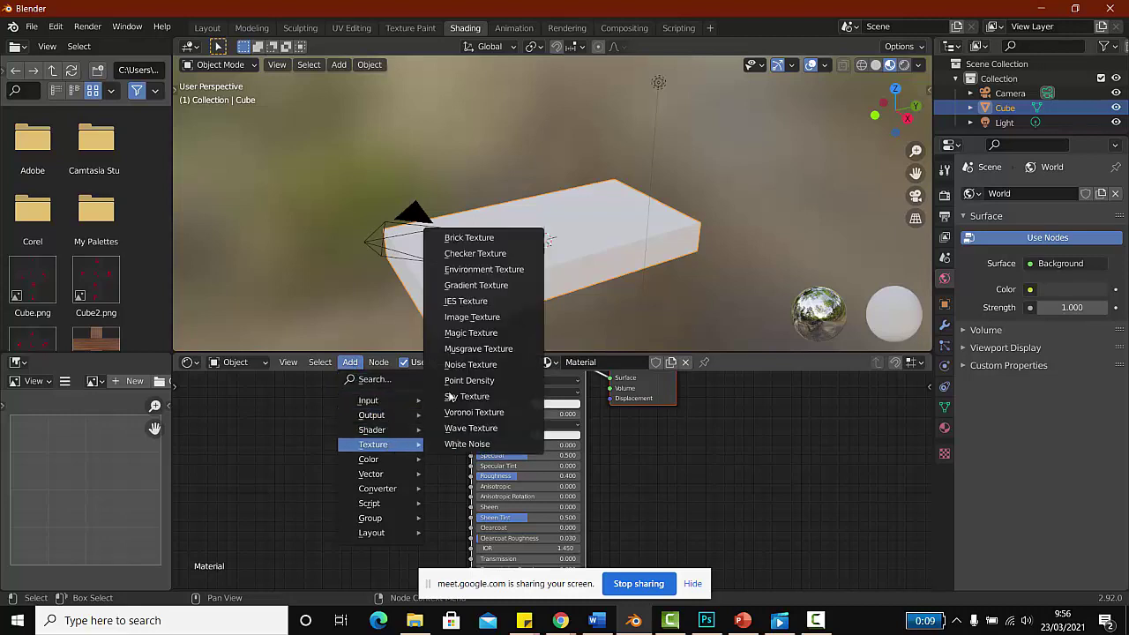
pyautogui.click(467, 322)
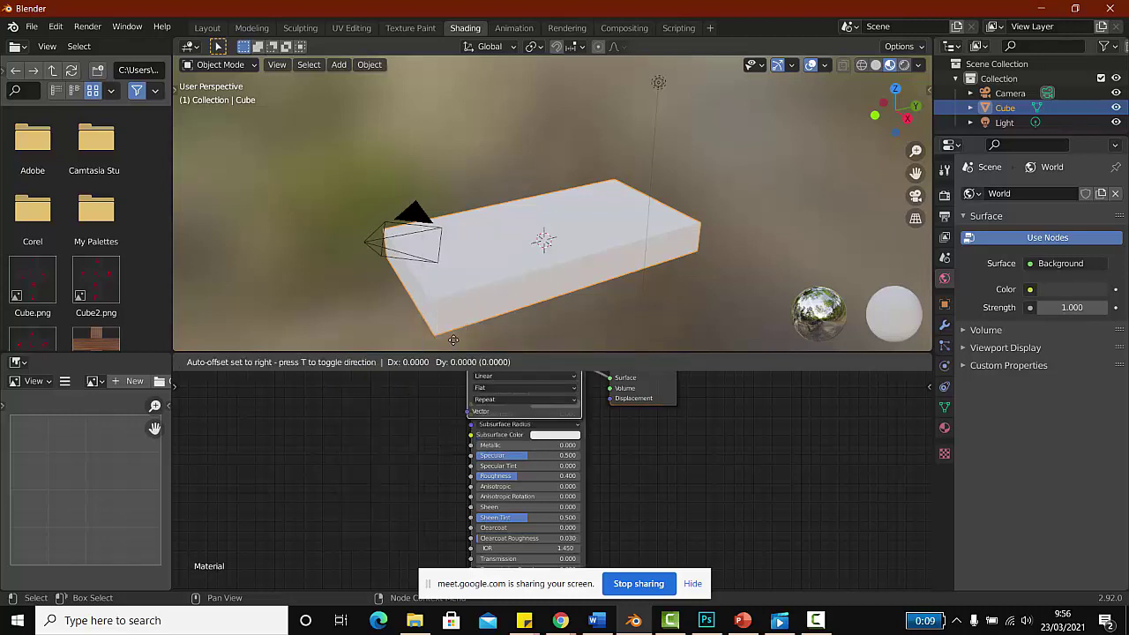
pyautogui.click(327, 397)
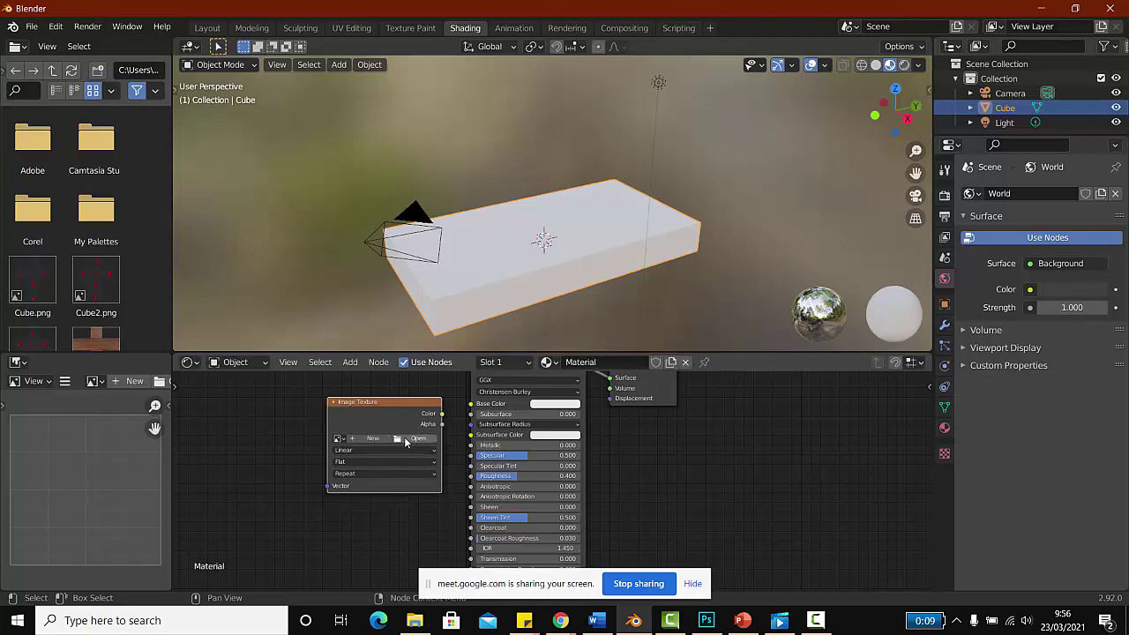
pyautogui.click(416, 439)
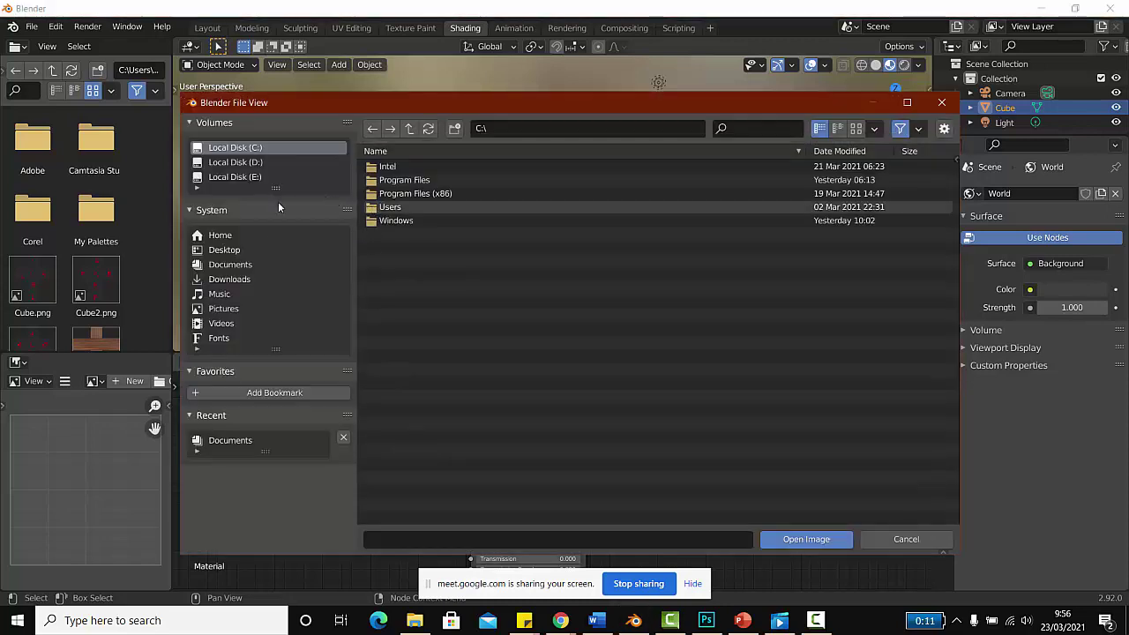
pyautogui.click(225, 309)
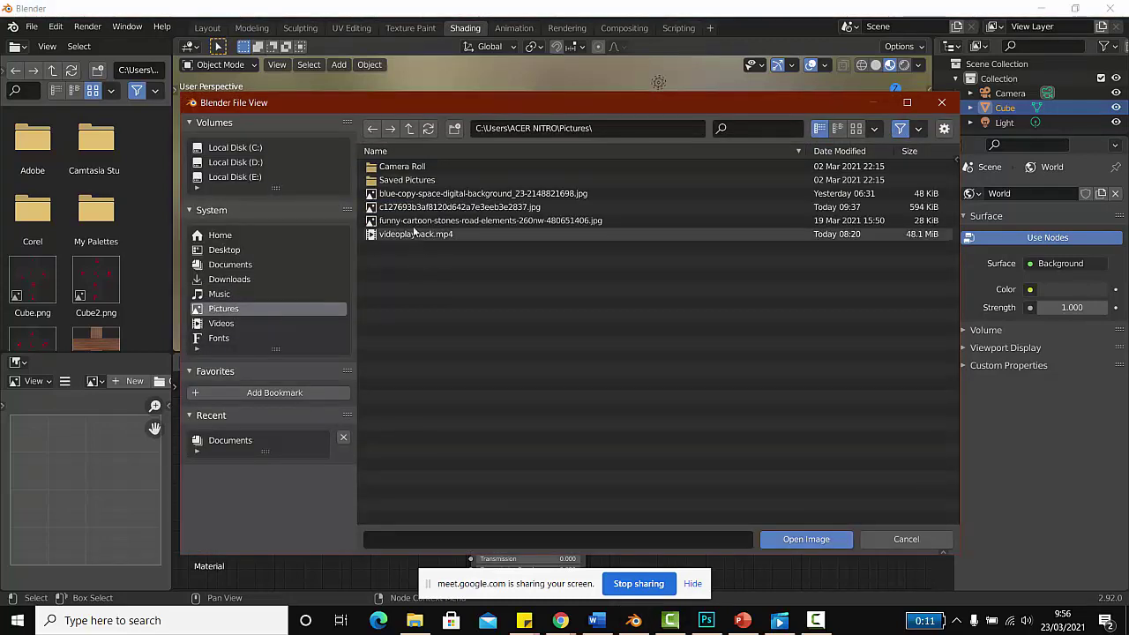
pyautogui.click(231, 266)
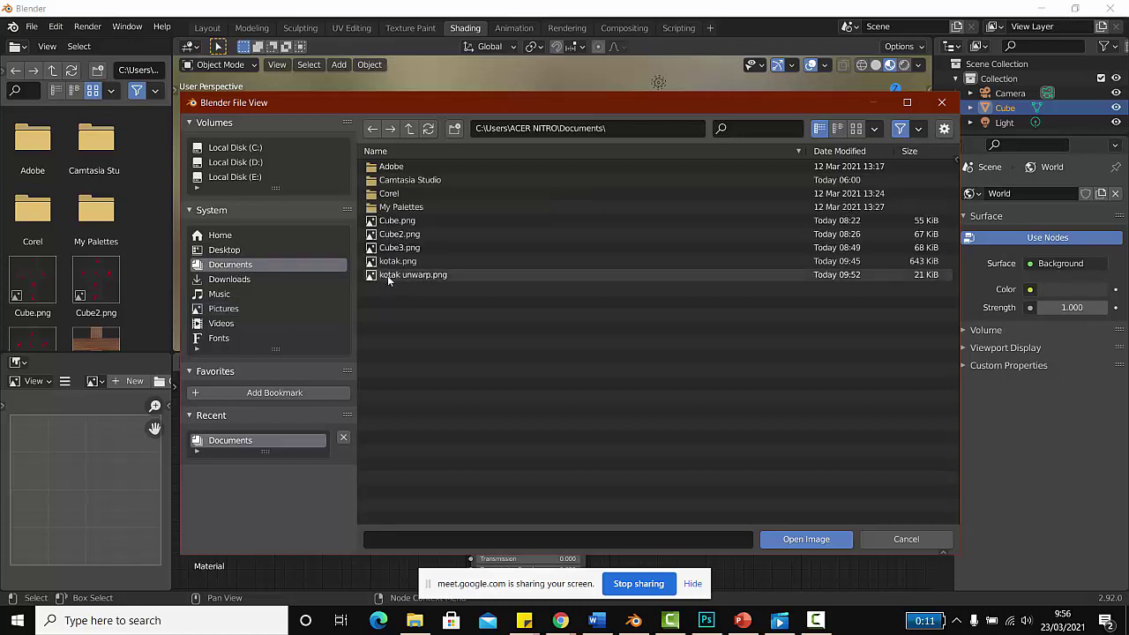
pyautogui.doubleClick(391, 275)
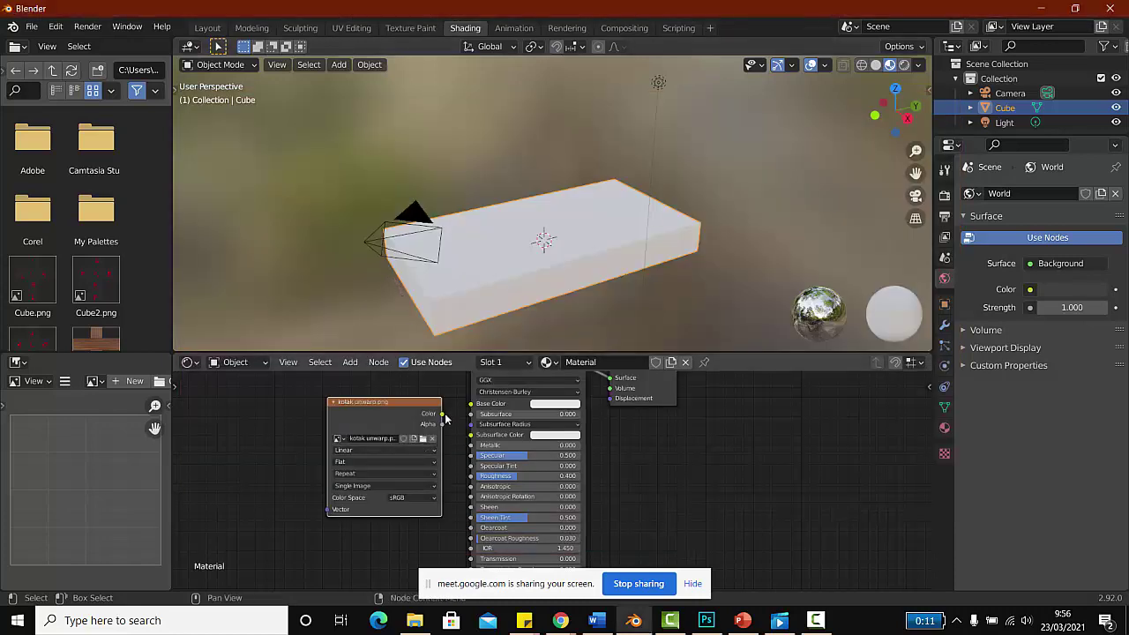
# Step: Link the texture colour to Base Color and view the slab in Material Preview
pyautogui.moveTo(442, 415); pyautogui.dragTo(471, 404)
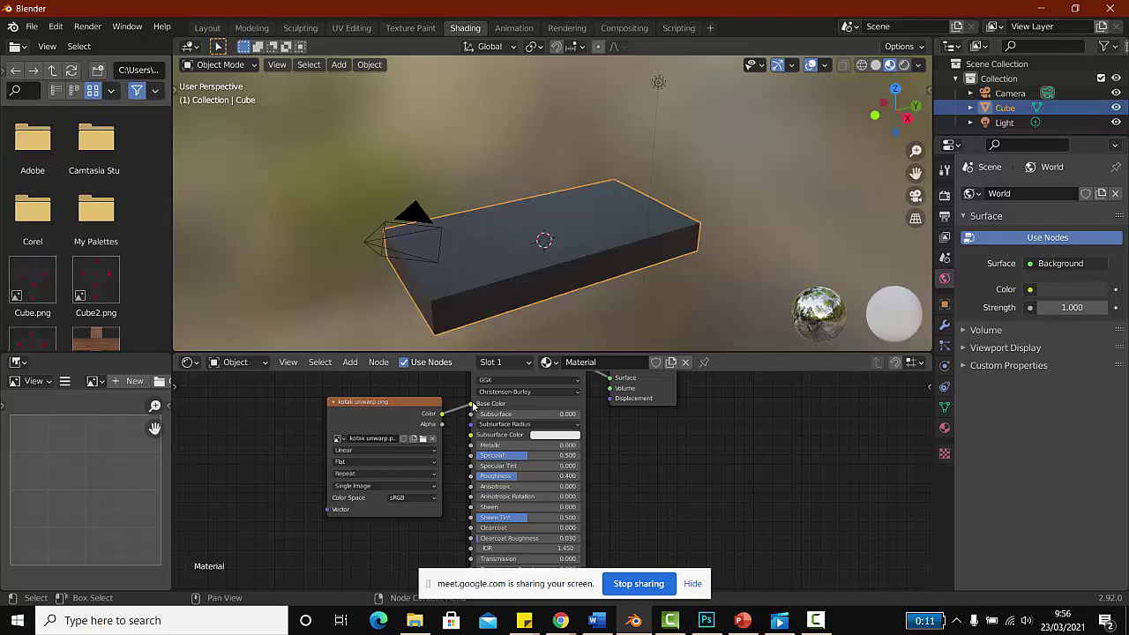
pyautogui.moveTo(589, 141); pyautogui.dragTo(598, 182, button='middle')
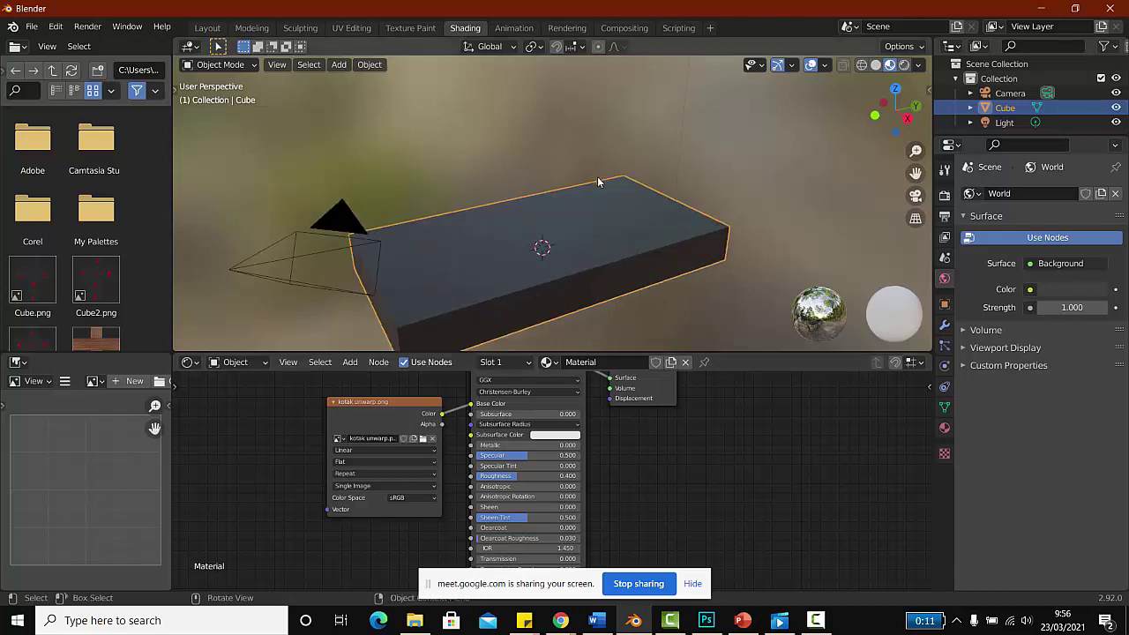
pyautogui.click(904, 65)
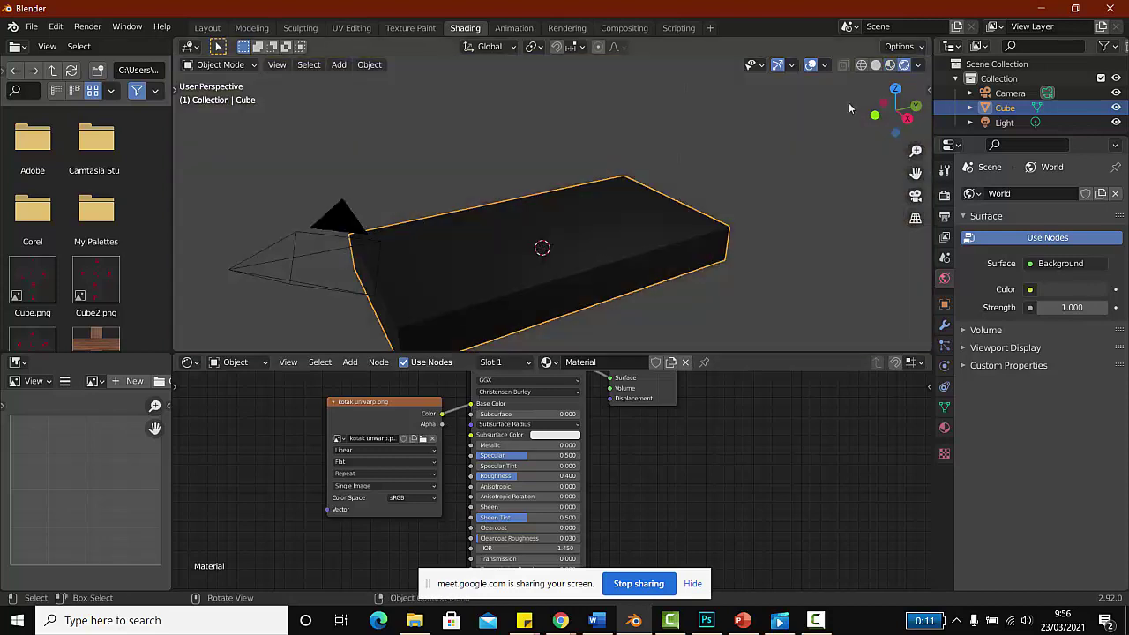
pyautogui.click(890, 66)
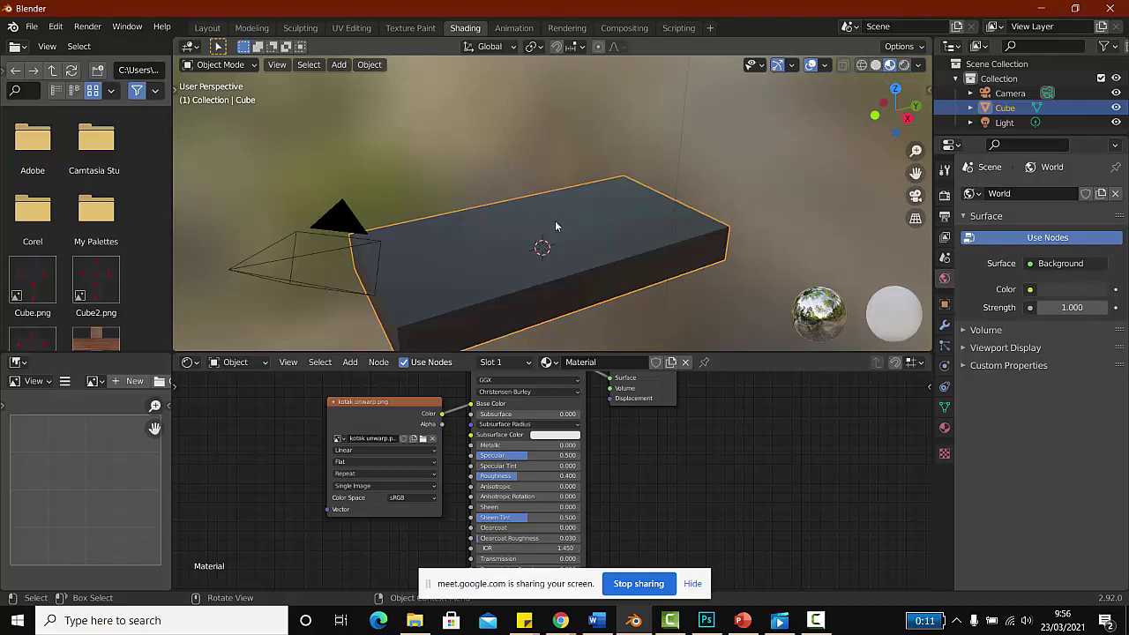
pyautogui.moveTo(555, 220)
pyautogui.mouseDown(button='middle')
pyautogui.moveTo(584, 244)
pyautogui.moveTo(552, 262)
pyautogui.mouseUp(button='middle')
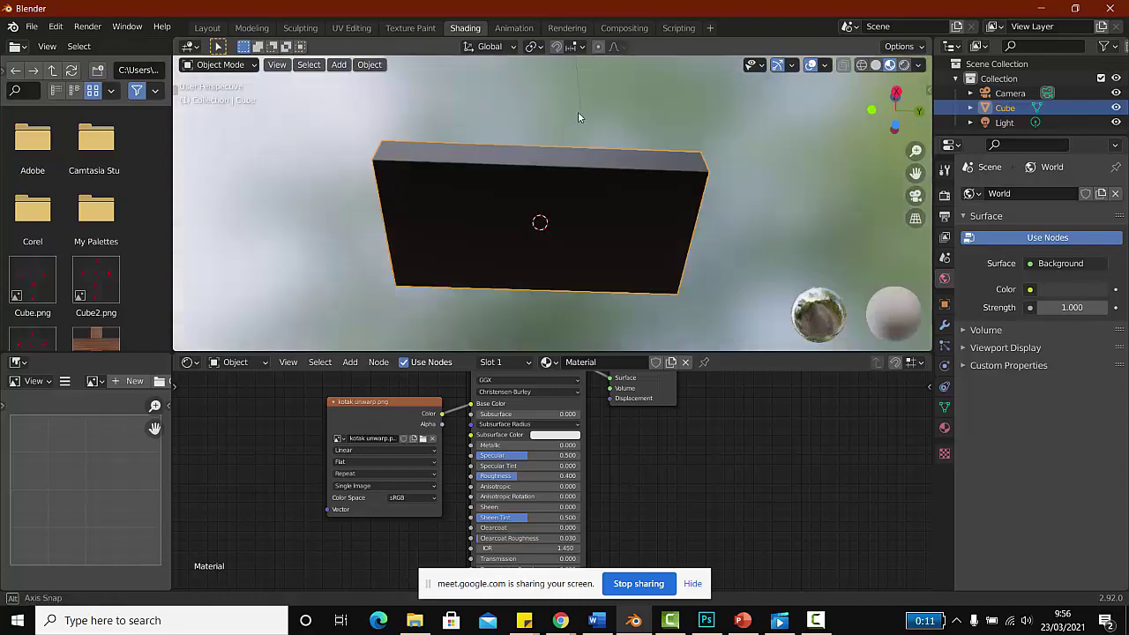
pyautogui.scroll(3, 552, 262)
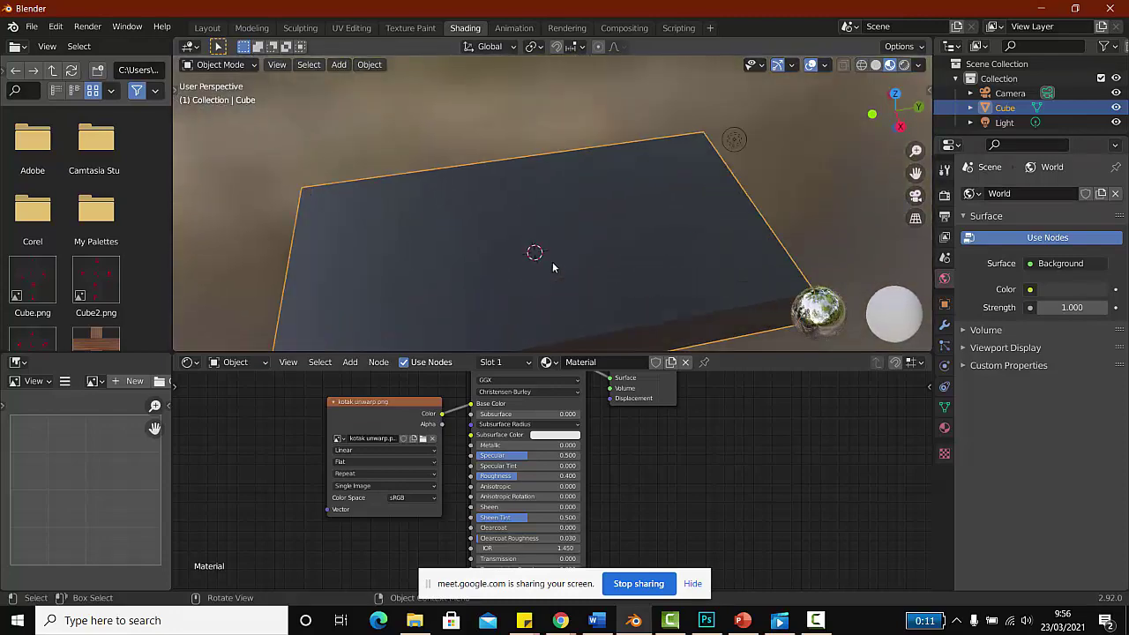
pyautogui.scroll(1, 553, 261)
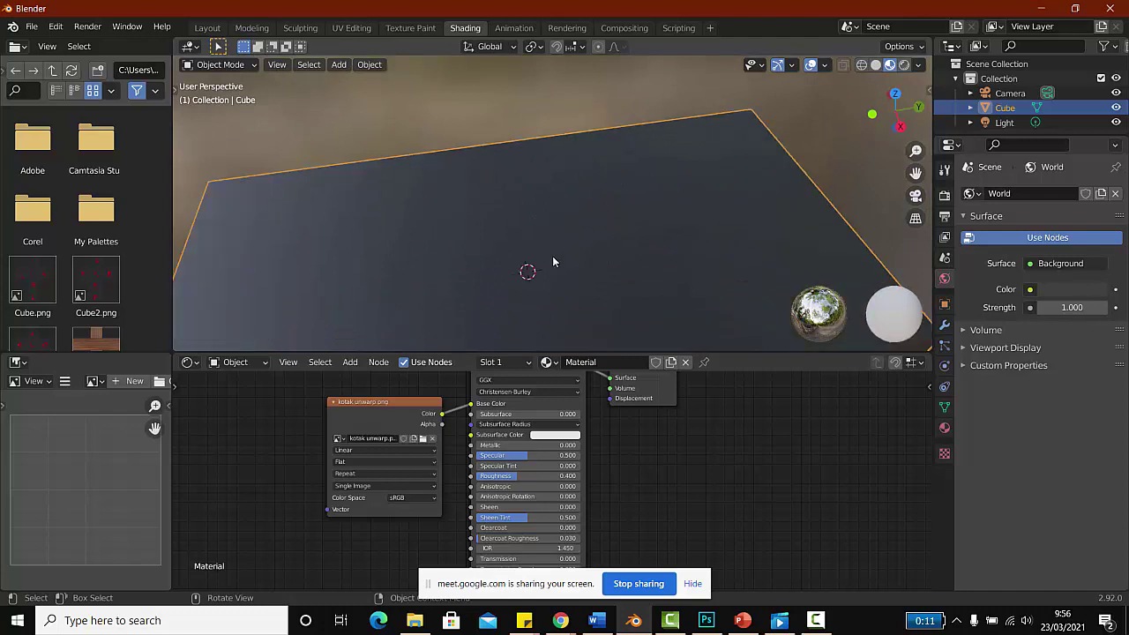
pyautogui.scroll(-3, 554, 261)
pyautogui.scroll(-2, 553, 262)
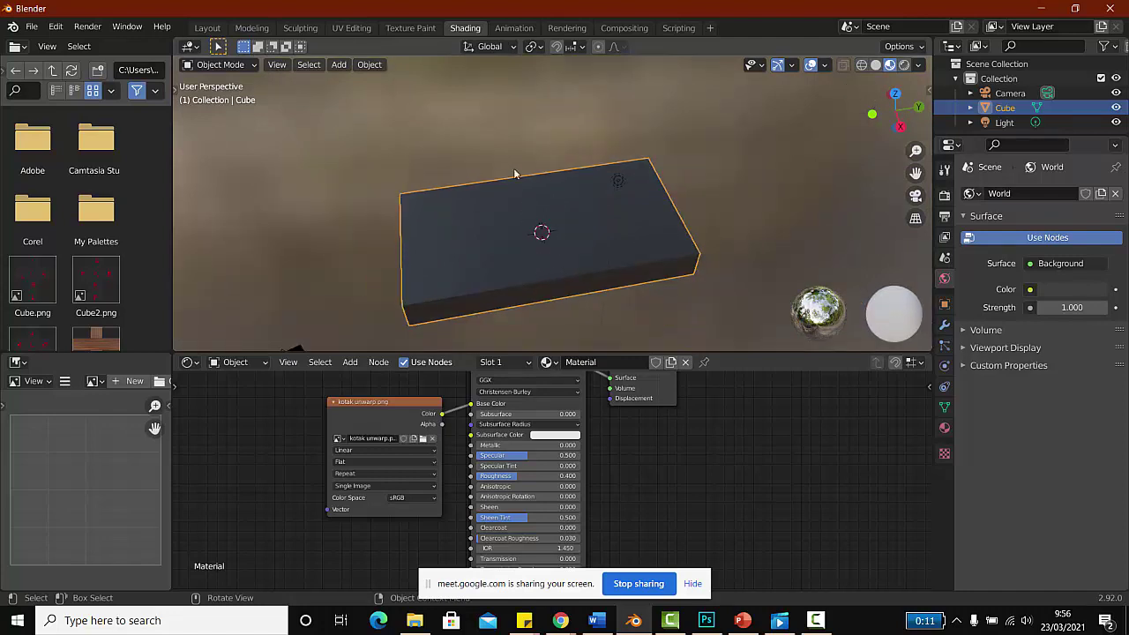
# Step: Inspect the slab's unwrap in the UV Editing workspace
pyautogui.click(403, 29)
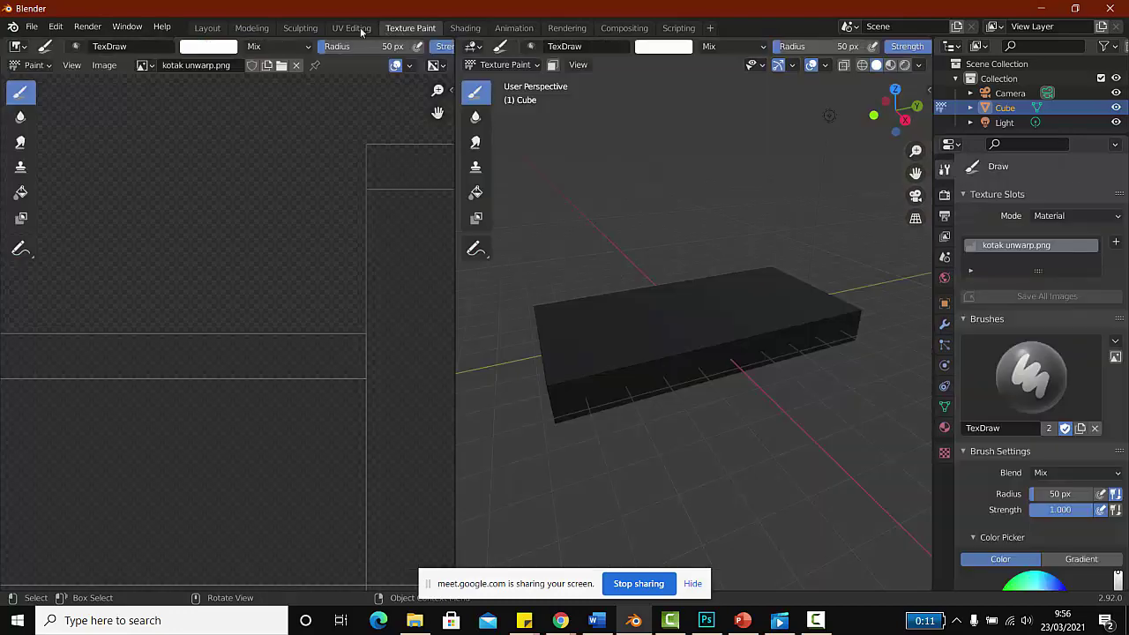
pyautogui.click(351, 27)
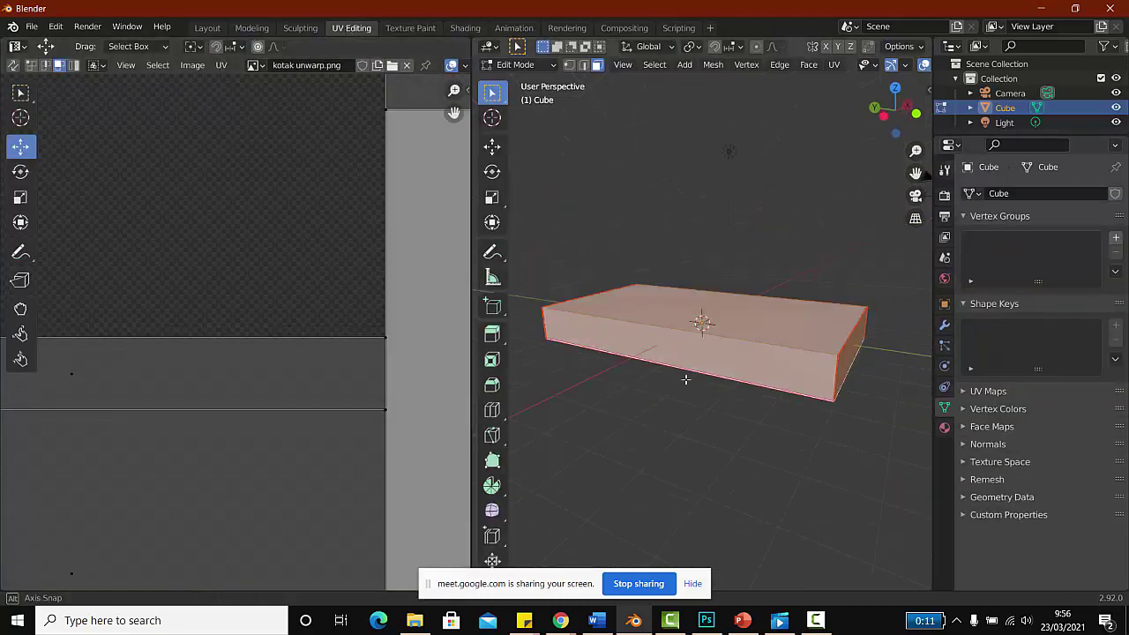
pyautogui.moveTo(674, 226); pyautogui.dragTo(617, 291, button='middle')
pyautogui.scroll(-2, 432, 328)
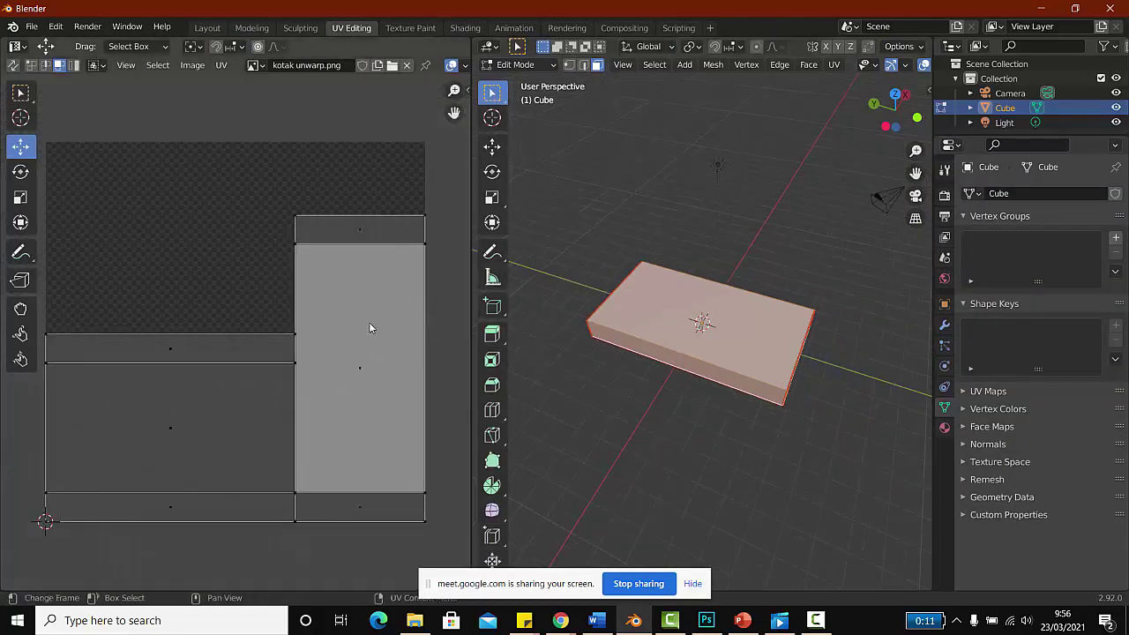
pyautogui.scroll(-2, 369, 325)
pyautogui.scroll(3, 721, 356)
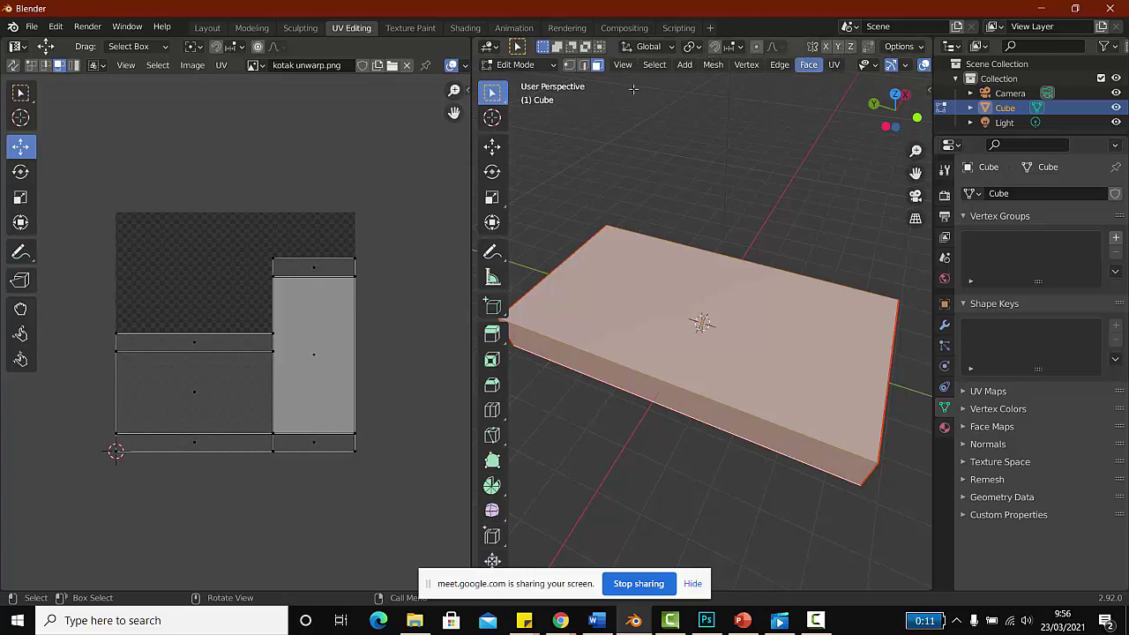
# Step: Back in Shading, move the kotak unwarp.png image node slightly left
pyautogui.click(464, 29)
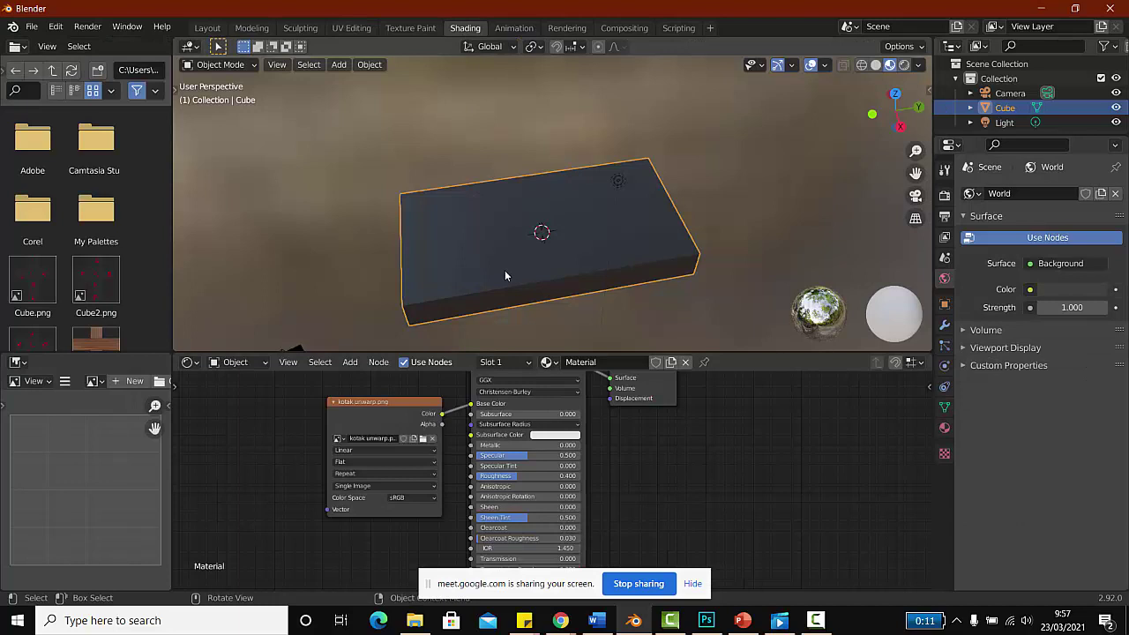
pyautogui.scroll(3, 505, 270)
pyautogui.scroll(2, 505, 270)
pyautogui.scroll(-2, 507, 272)
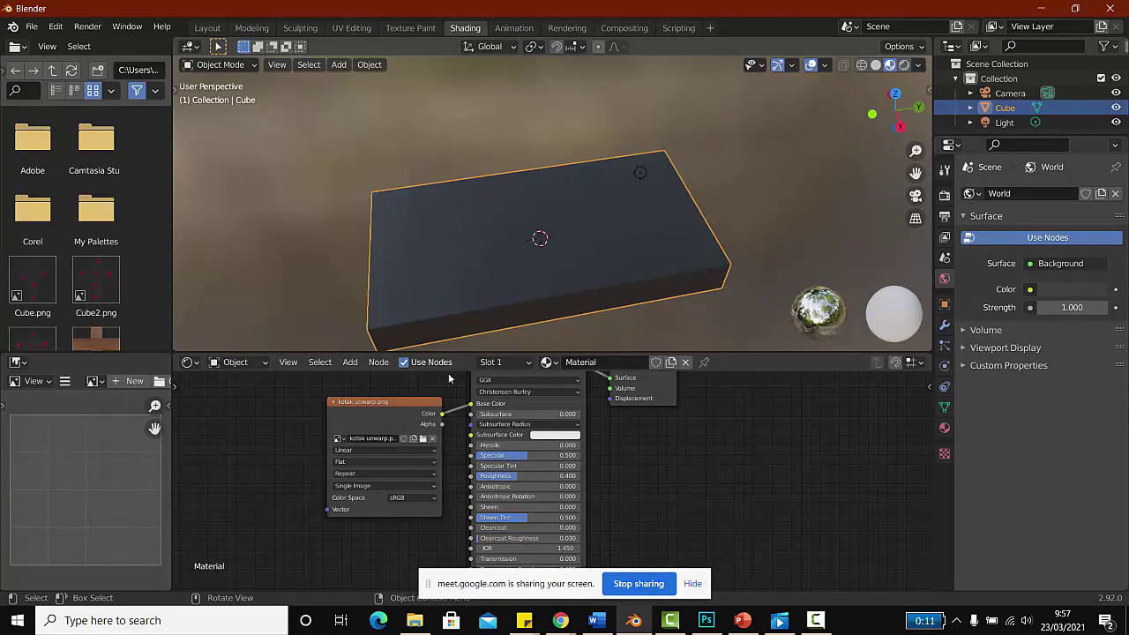
pyautogui.moveTo(428, 412); pyautogui.dragTo(382, 407)
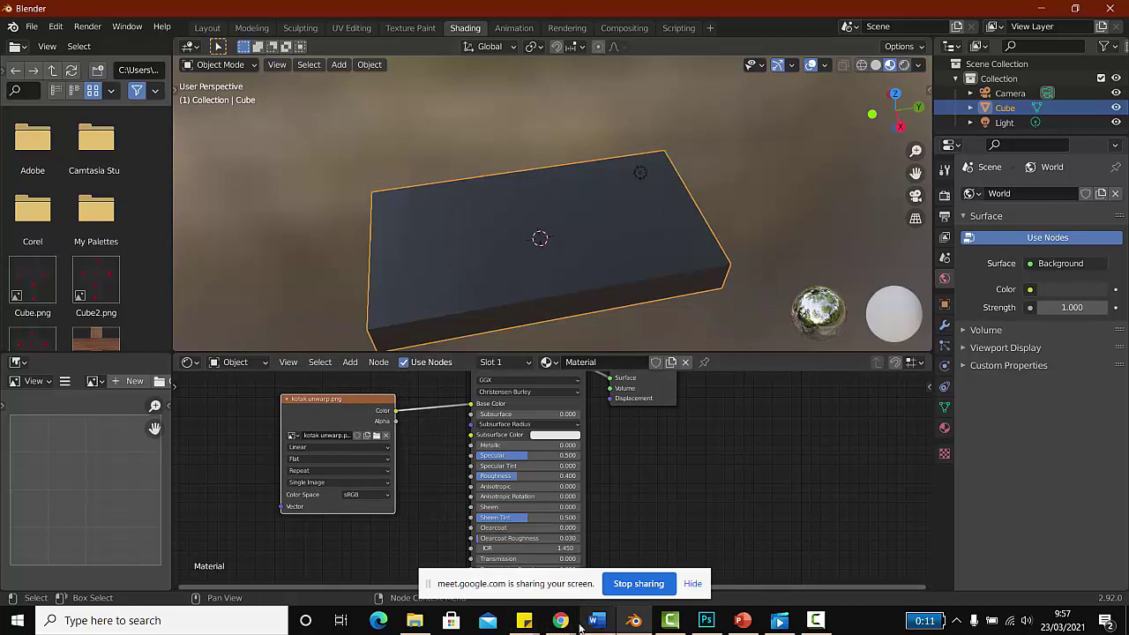
# Step: Preview kotak unwarp from the Documents folder in the image viewer
pyautogui.click(416, 622)
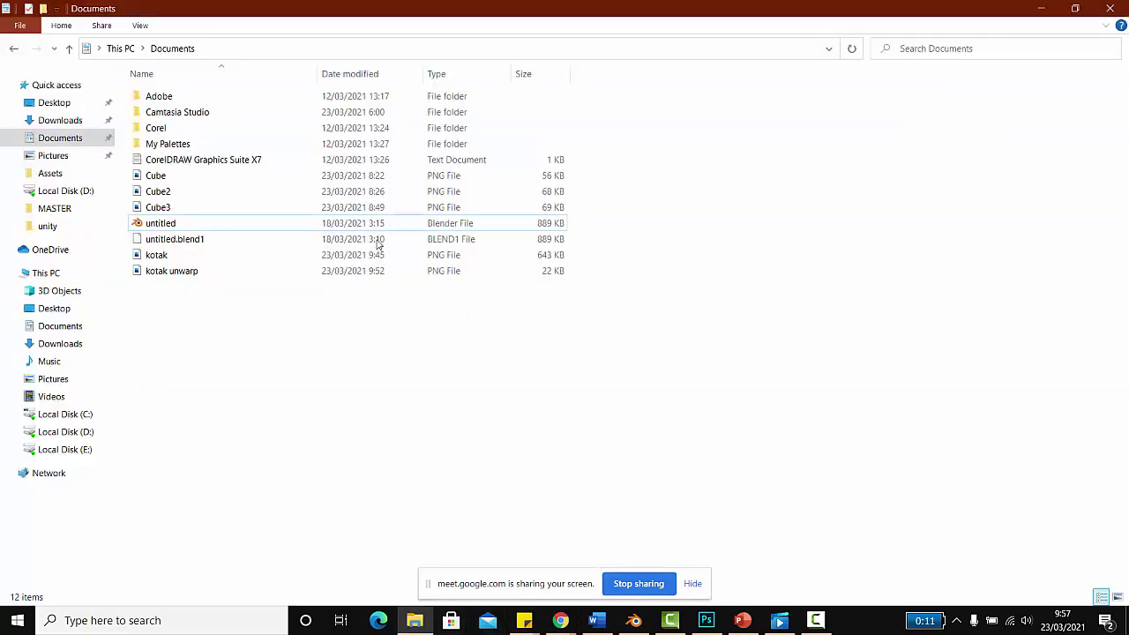
pyautogui.doubleClick(247, 272)
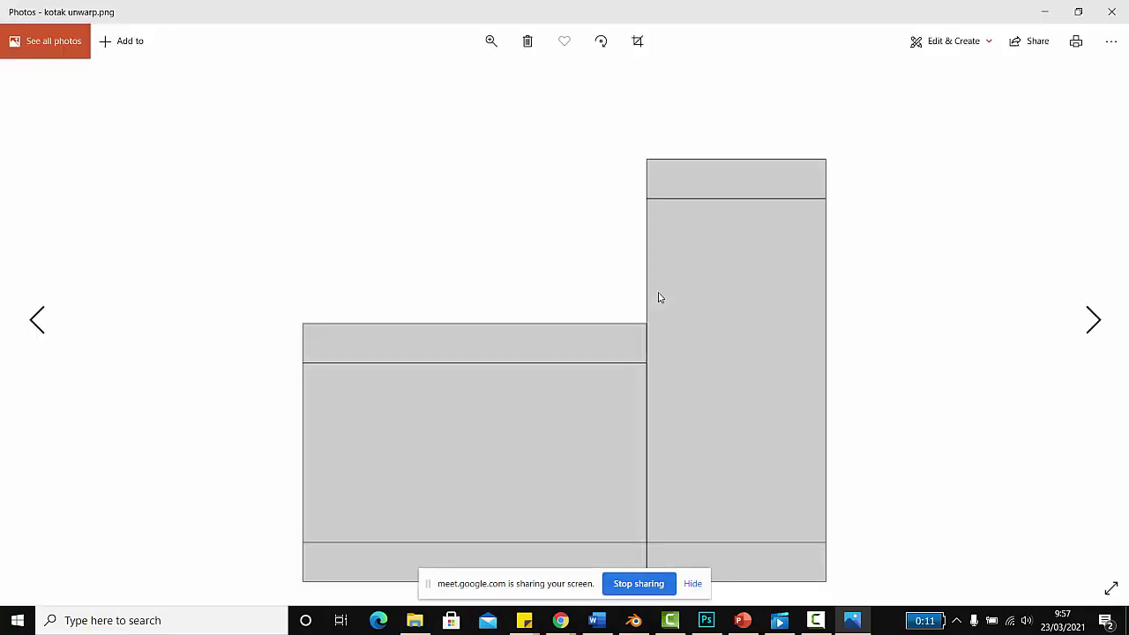
pyautogui.scroll(-1, 743, 275)
pyautogui.scroll(1, 663, 286)
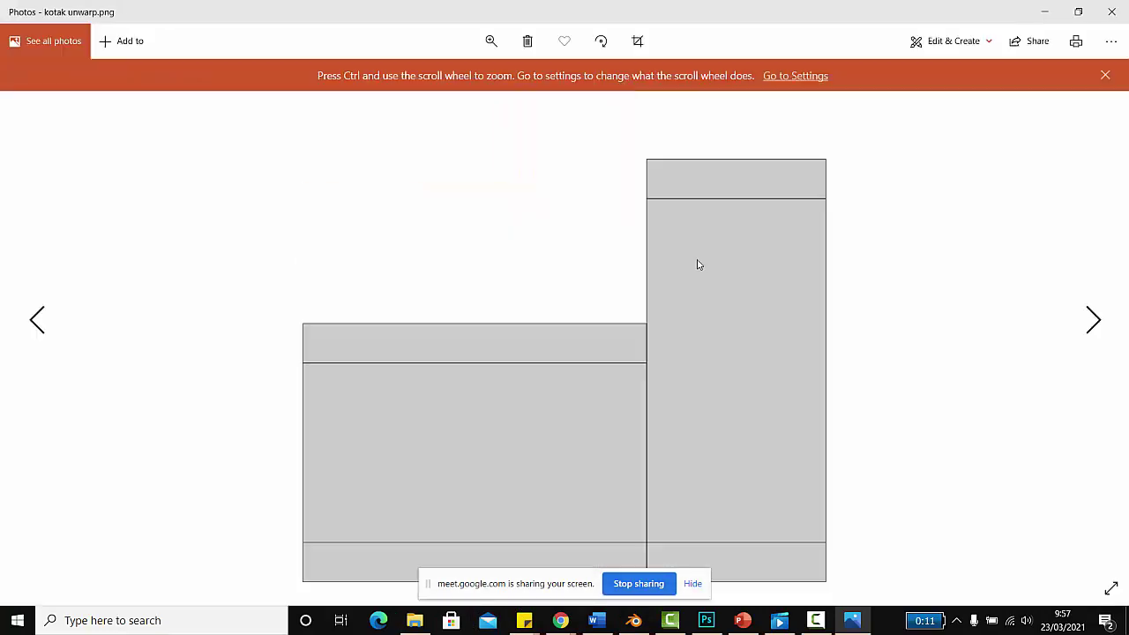
pyautogui.click(1111, 12)
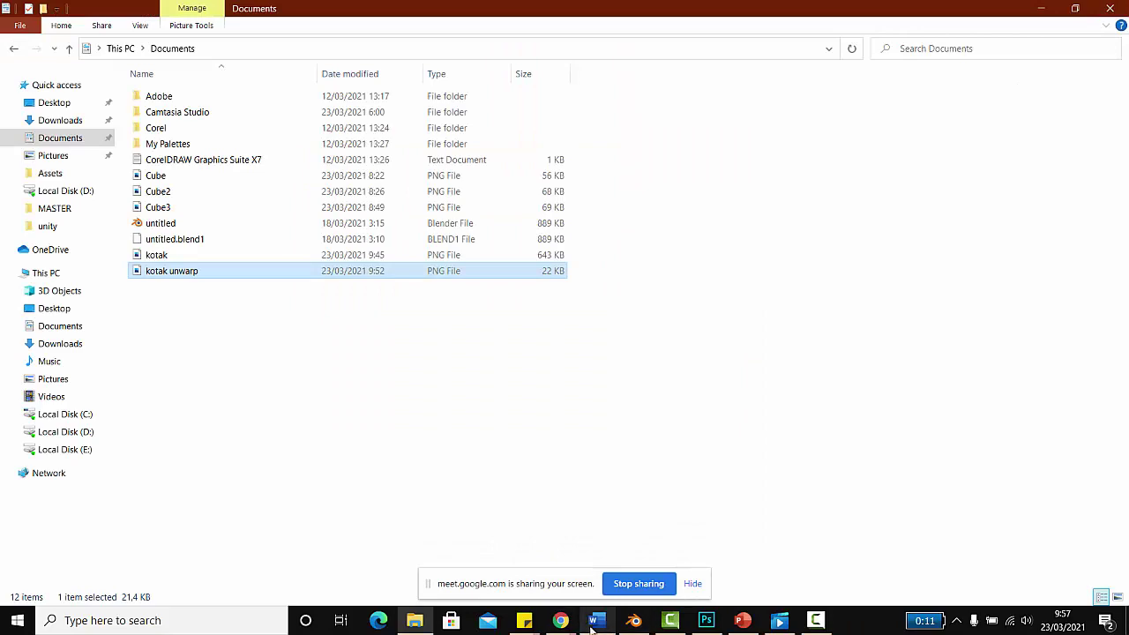
# Step: Confirm the PNG save in Photoshop, minimize it and return to Blender
pyautogui.click(706, 621)
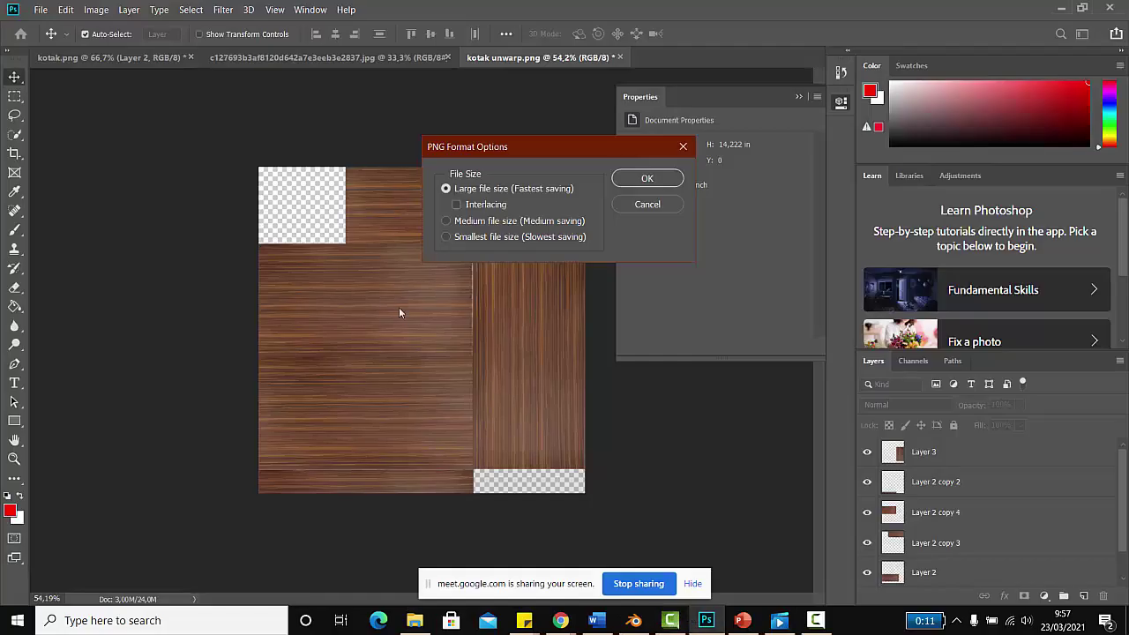
pyautogui.click(647, 179)
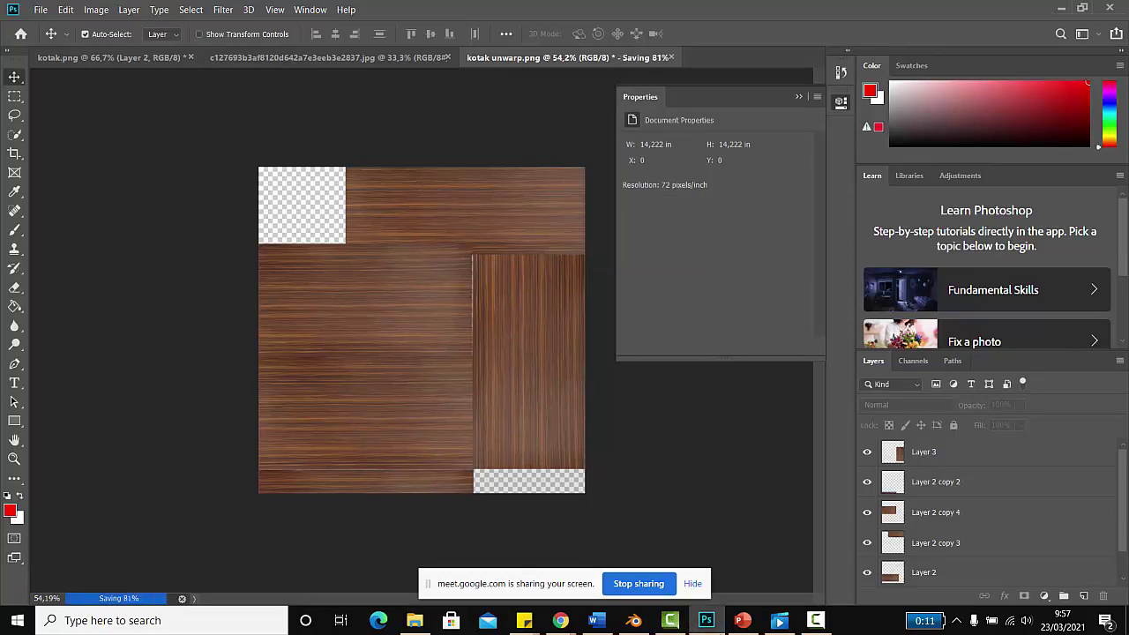
pyautogui.click(705, 622)
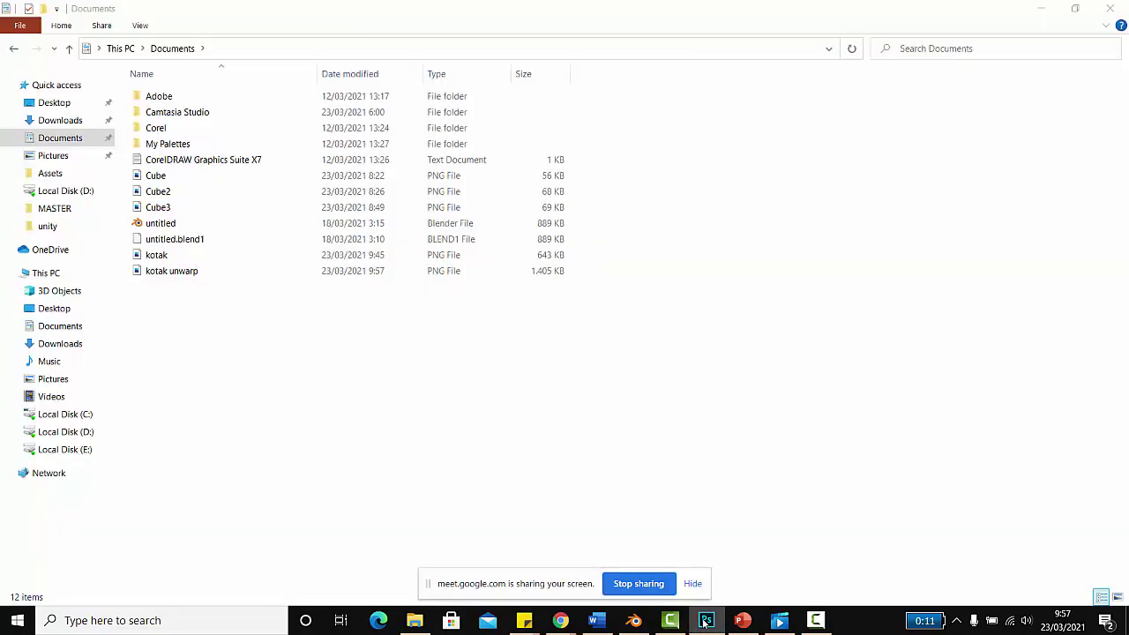
pyautogui.click(645, 620)
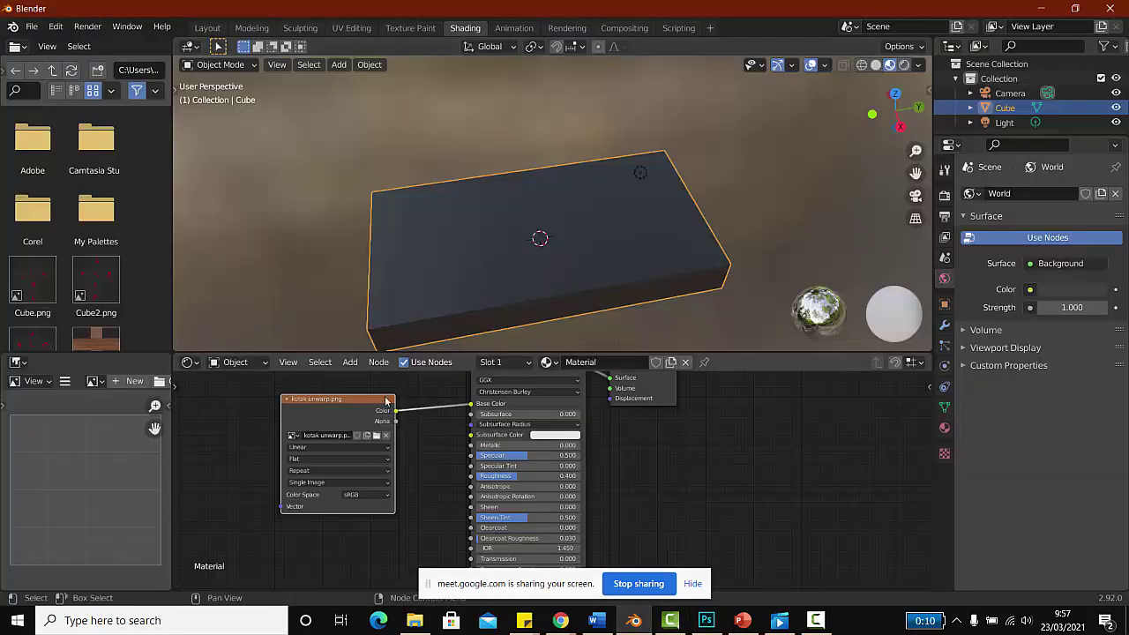
# Step: Delete the outdated Image Texture node from the material
pyautogui.moveTo(385, 408); pyautogui.dragTo(353, 403)
pyautogui.rightClick(353, 403)
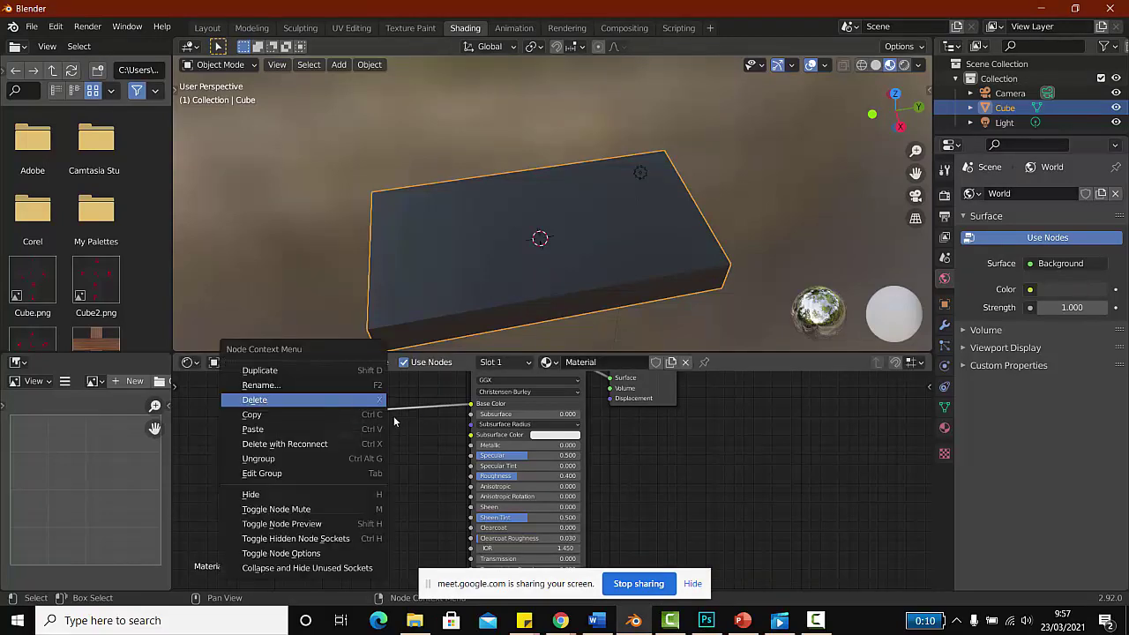
pyautogui.click(374, 400)
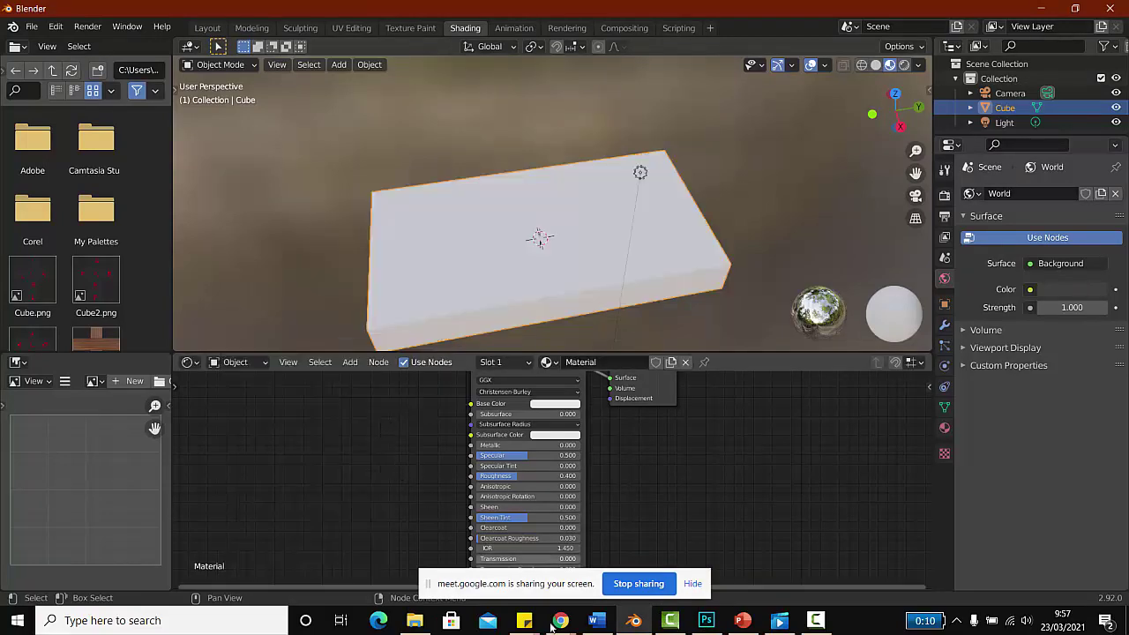
# Step: Drag the updated kotak unwarp.png from the Documents folder into Blender's node editor as a new image node
pyautogui.click(415, 621)
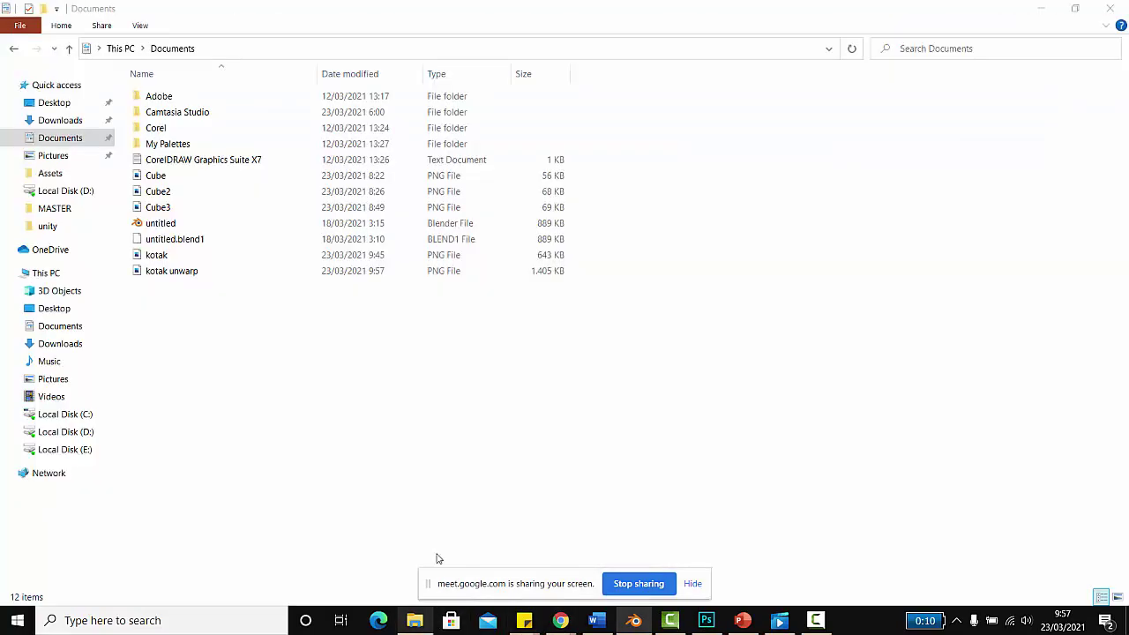
pyautogui.click(184, 273)
pyautogui.moveTo(183, 275); pyautogui.dragTo(531, 559)
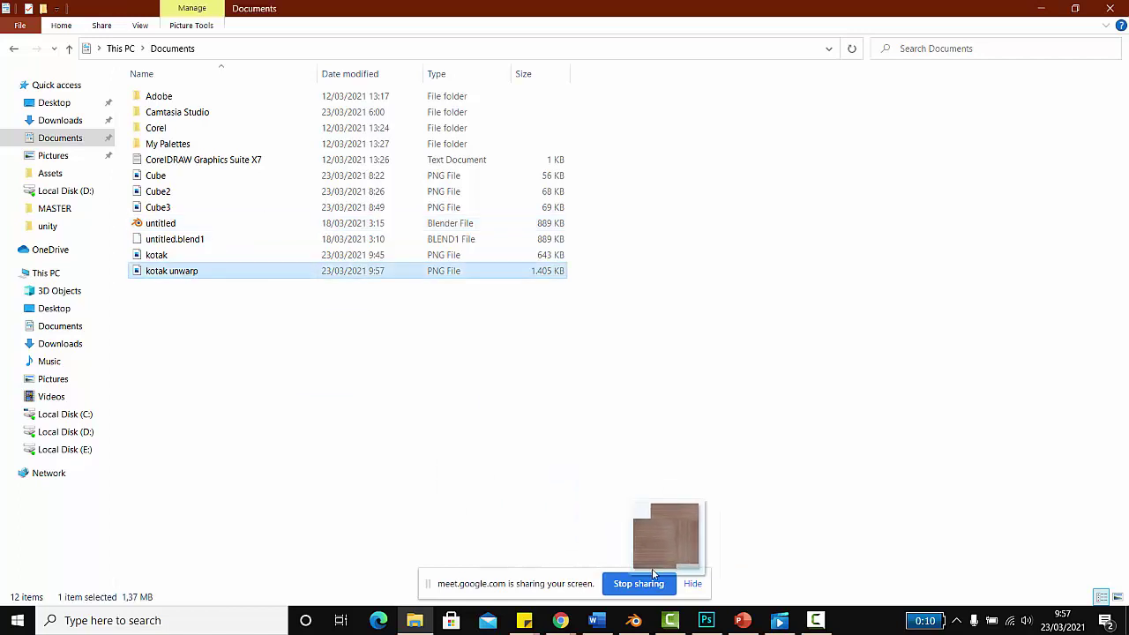
pyautogui.moveTo(531, 559); pyautogui.dragTo(633, 622)
pyautogui.moveTo(543, 528)
pyautogui.mouseDown()
pyautogui.moveTo(391, 455)
pyautogui.moveTo(471, 404)
pyautogui.mouseUp()
# Step: Place the kotak unwarp image node beside the shader and deselect the slab
pyautogui.click(381, 443)
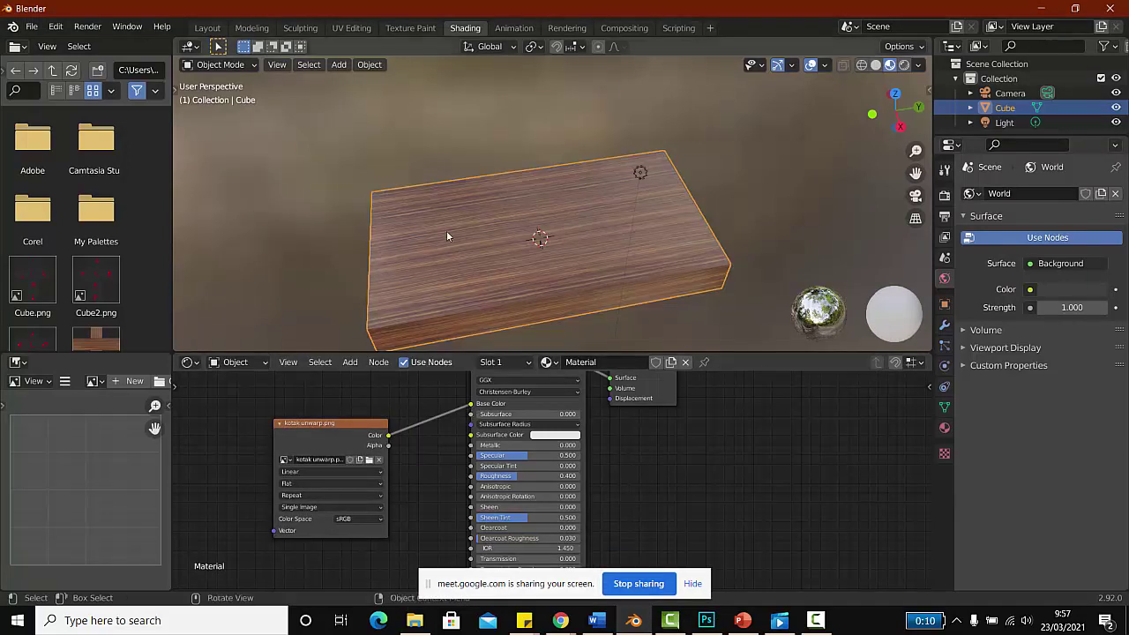
pyautogui.click(499, 143)
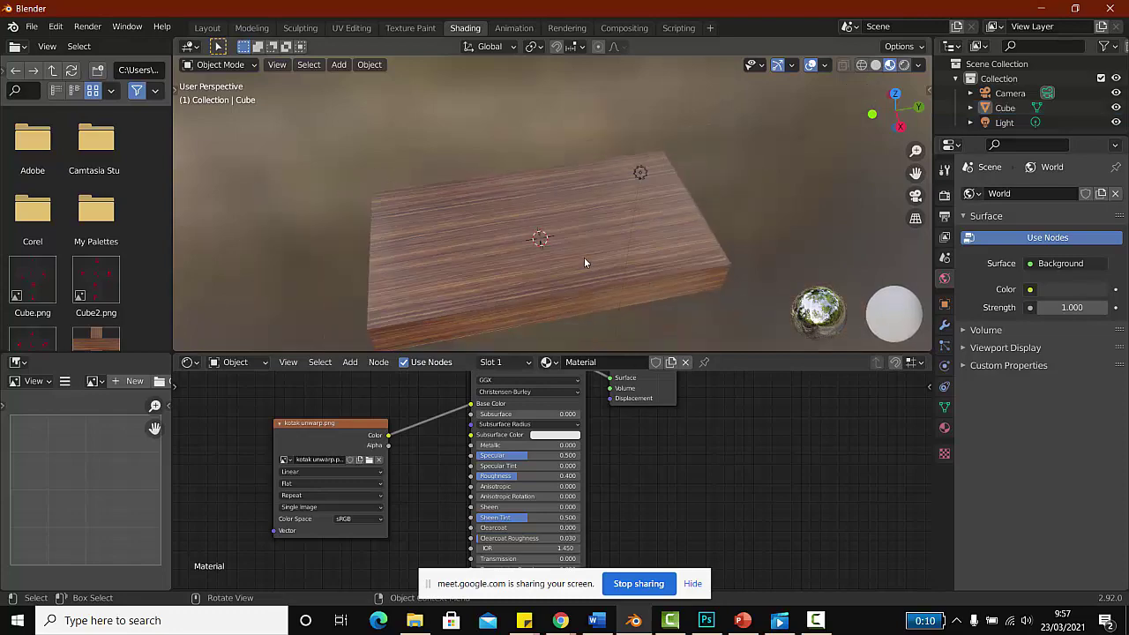
pyautogui.moveTo(584, 257)
pyautogui.mouseDown(button='middle')
pyautogui.moveTo(563, 179)
pyautogui.moveTo(622, 210)
pyautogui.moveTo(650, 139)
pyautogui.moveTo(650, 257)
pyautogui.moveTo(472, 217)
pyautogui.moveTo(720, 252)
pyautogui.moveTo(777, 291)
pyautogui.moveTo(769, 325)
pyautogui.mouseUp(button='middle')
# Step: Orbit and zoom around the slab to inspect the wood grain on its top and sides
pyautogui.moveTo(671, 290)
pyautogui.mouseDown(button='middle')
pyautogui.moveTo(666, 309)
pyautogui.moveTo(672, 261)
pyautogui.mouseUp(button='middle')
pyautogui.scroll(1, 665, 306)
pyautogui.scroll(1, 664, 306)
pyautogui.scroll(-1, 671, 261)
pyautogui.scroll(-1, 671, 261)
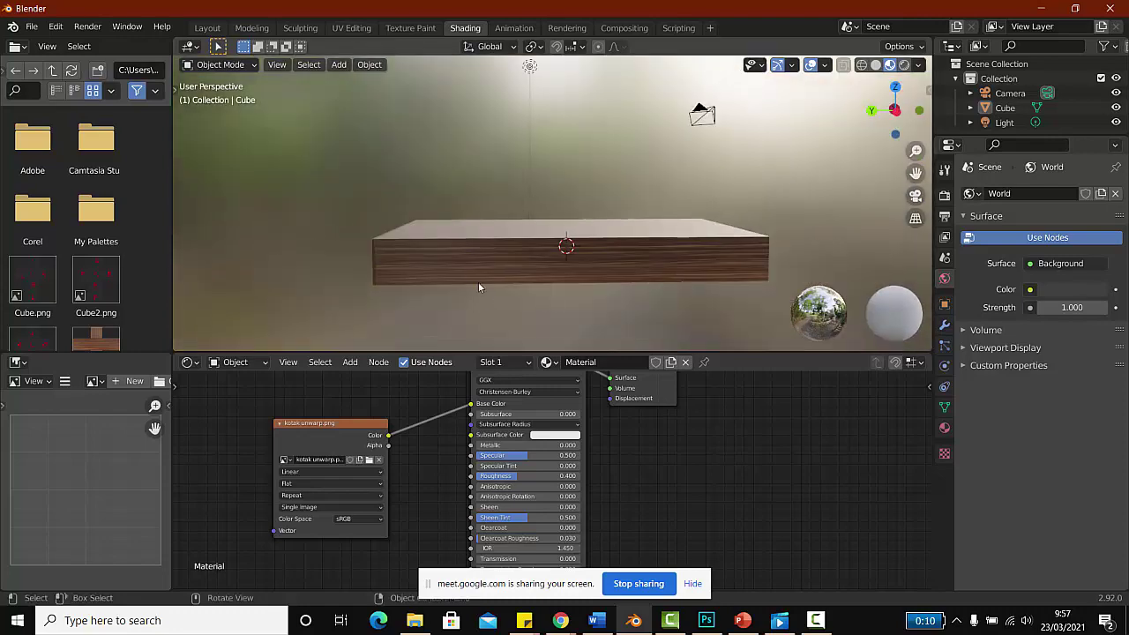
pyautogui.moveTo(479, 282)
pyautogui.mouseDown(button='middle')
pyautogui.moveTo(612, 285)
pyautogui.moveTo(650, 257)
pyautogui.moveTo(603, 297)
pyautogui.mouseUp(button='middle')
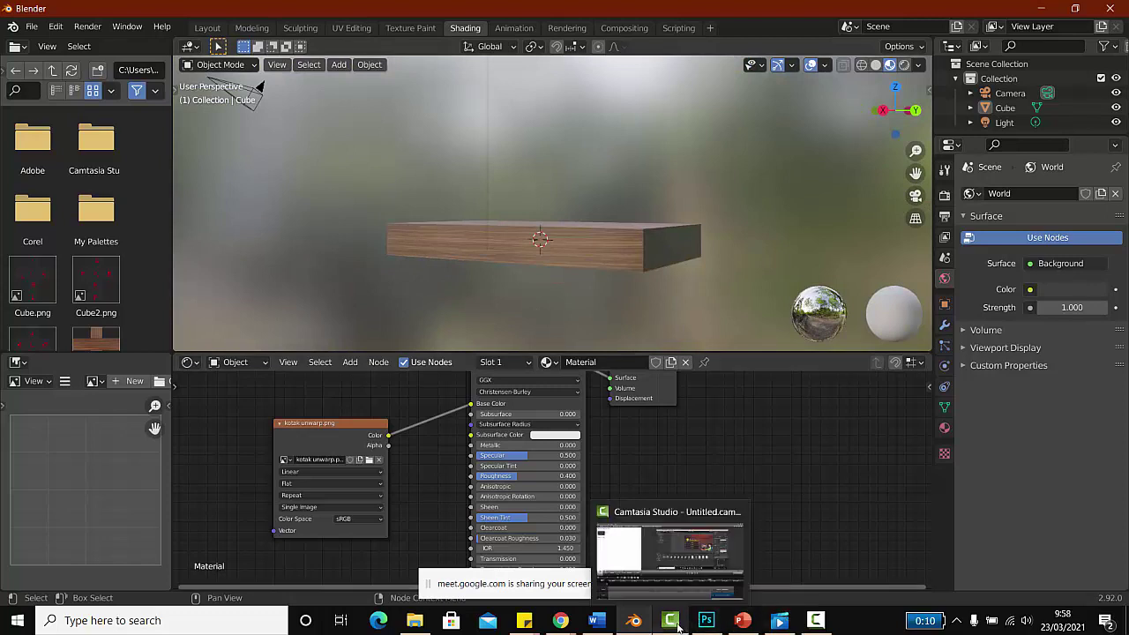
pyautogui.click(816, 623)
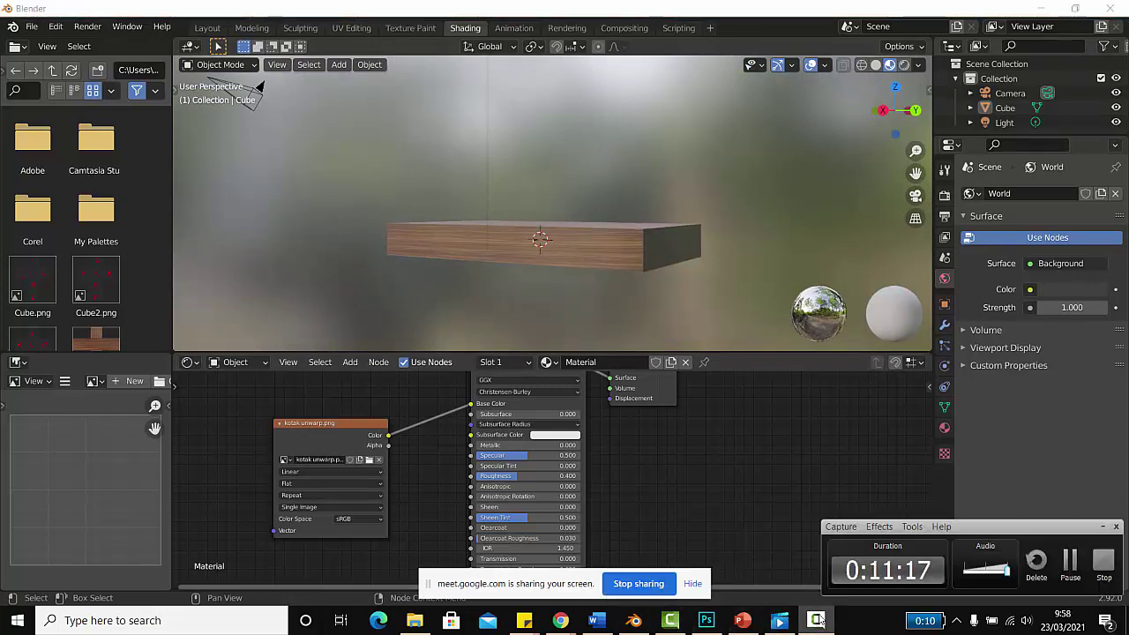